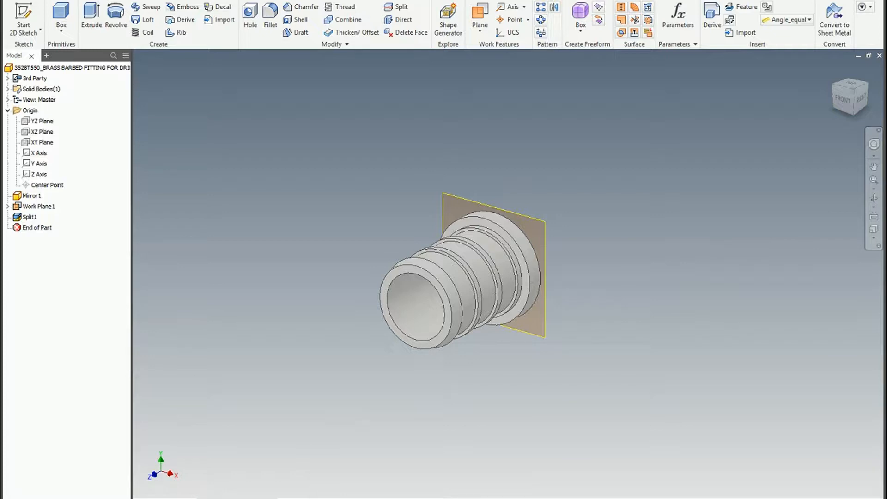
Step: Create a new standard part and save it as 6_Port_Manifold in the Multi-Solid Body Part Creation folder
click(299, 496)
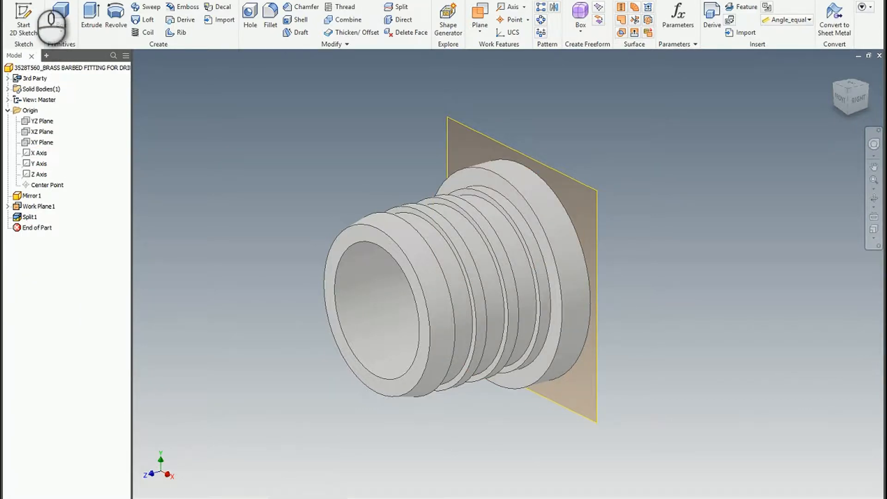
click(33, 1)
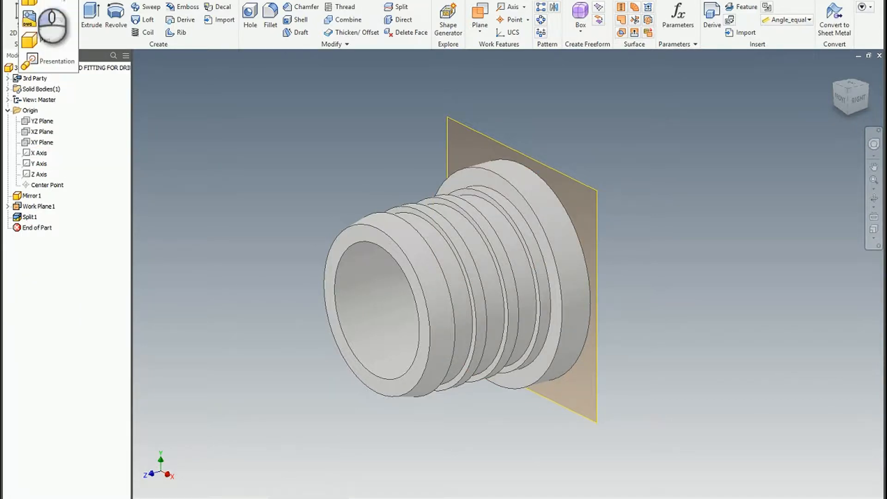
click(40, 38)
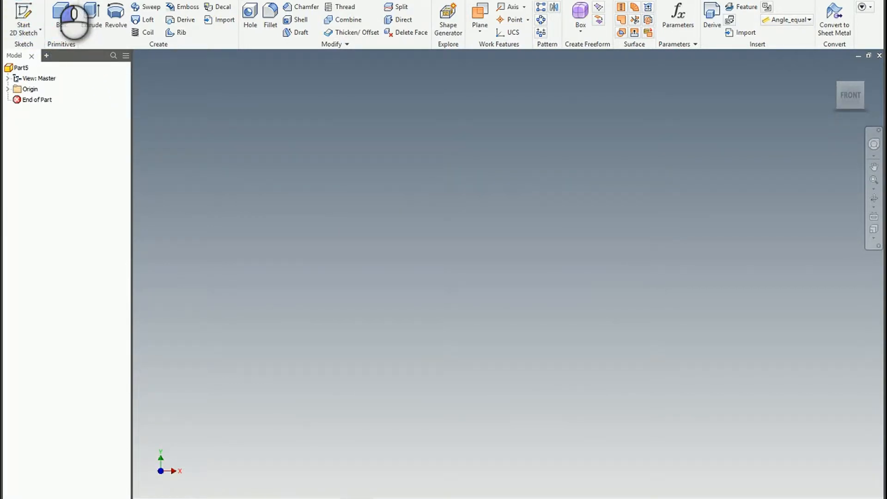
key(ctrl+s)
text(6_Port)
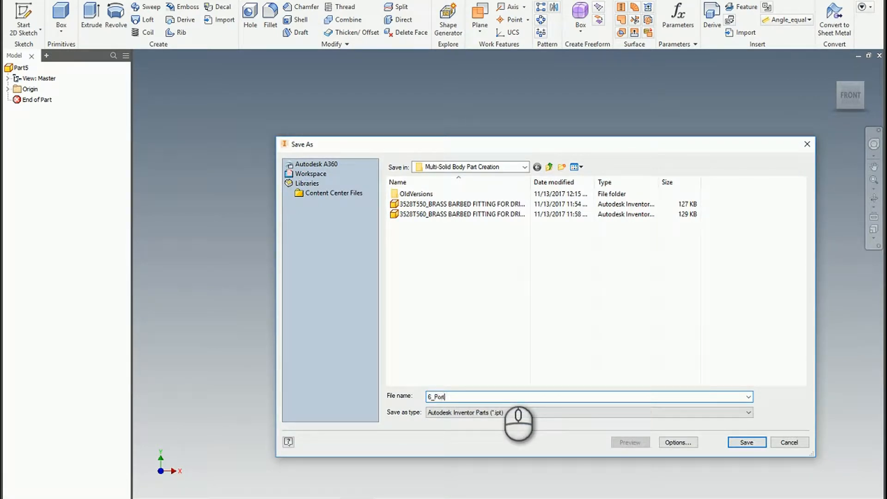
text(_Manifold)
key(Return)
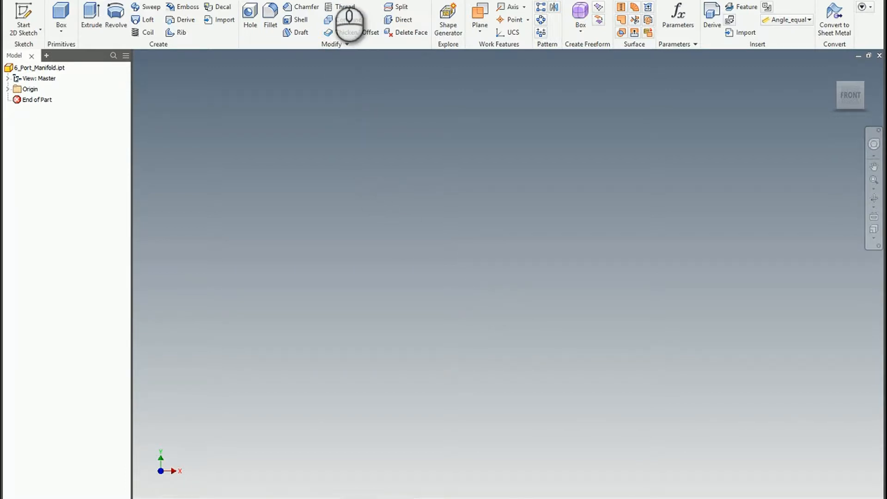
Step: Add a numeric user parameter named OA_Length with a value of 15 in
click(327, 1)
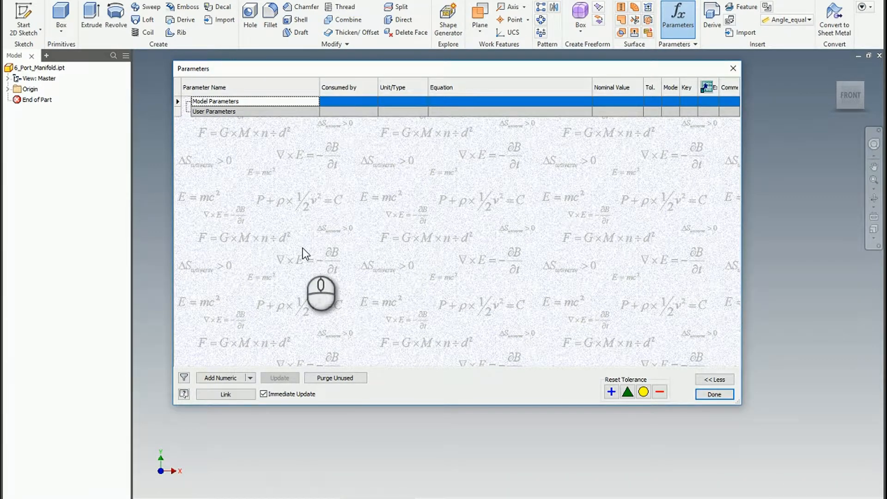
click(212, 379)
text(OA_Length)
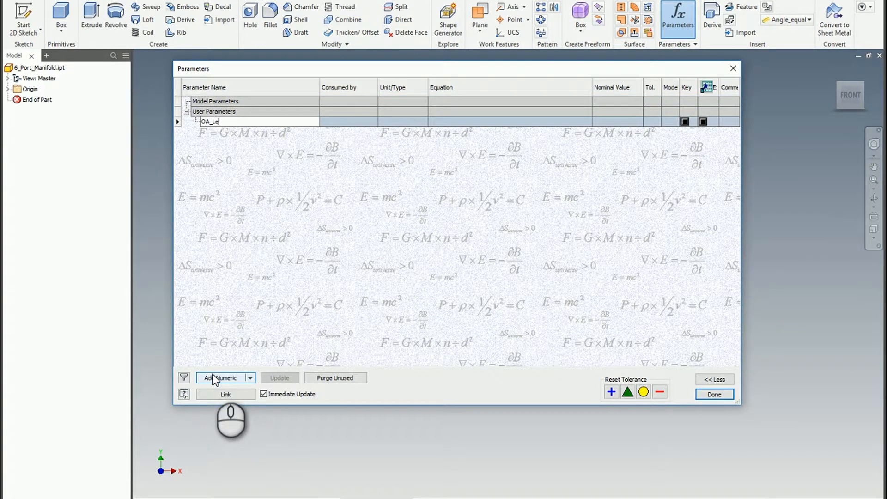
key(Return)
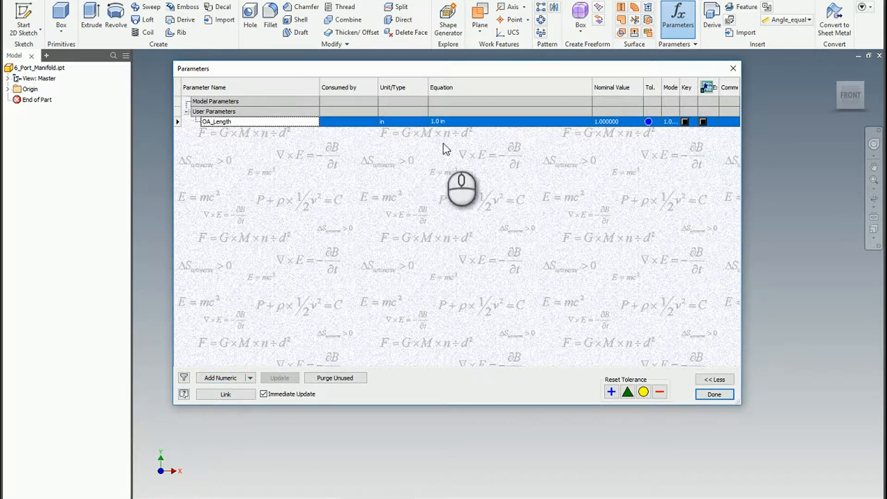
click(451, 121)
text(15)
key(Return)
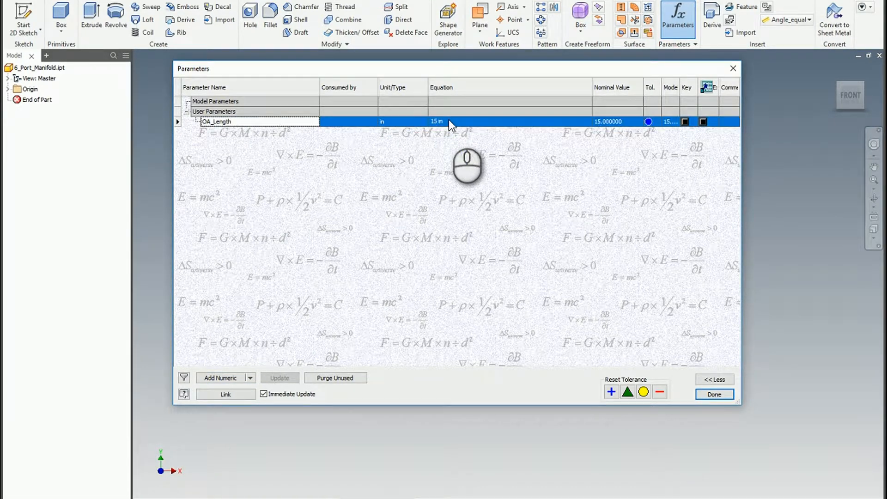
Step: Add a numeric user parameter named OD with a value of 1.125 in
click(215, 378)
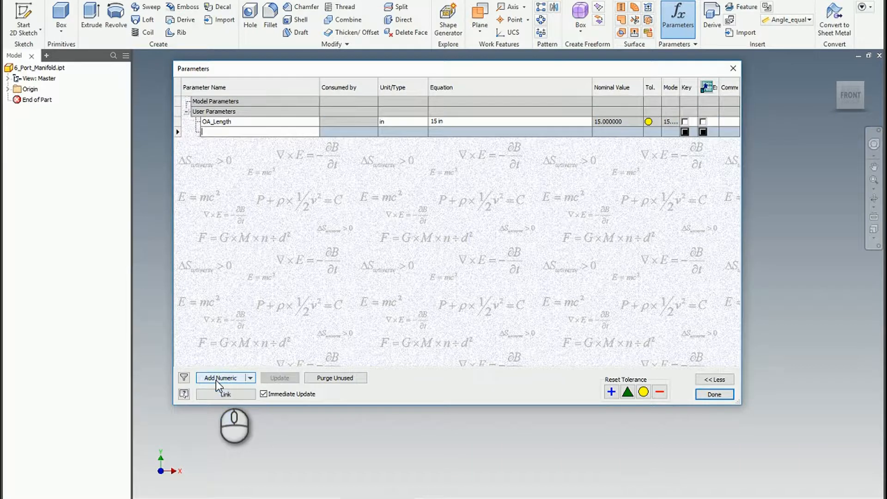
text(OD)
key(Return)
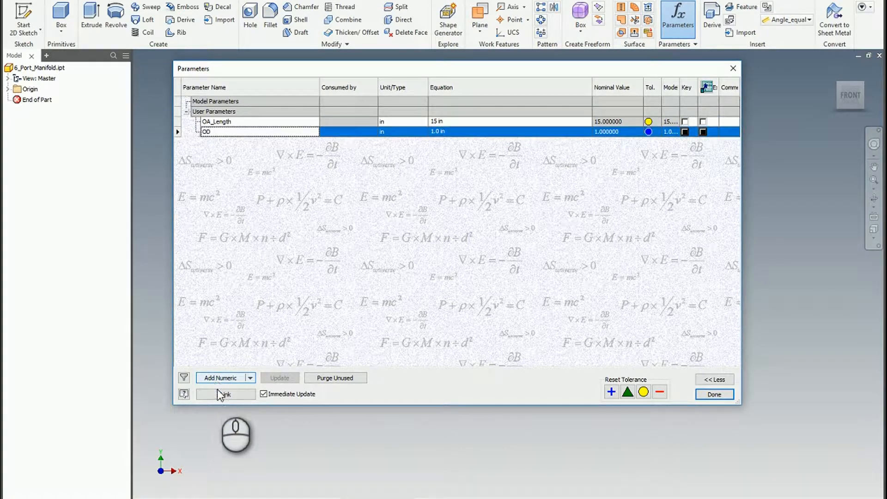
click(462, 131)
text(1.125)
key(Return)
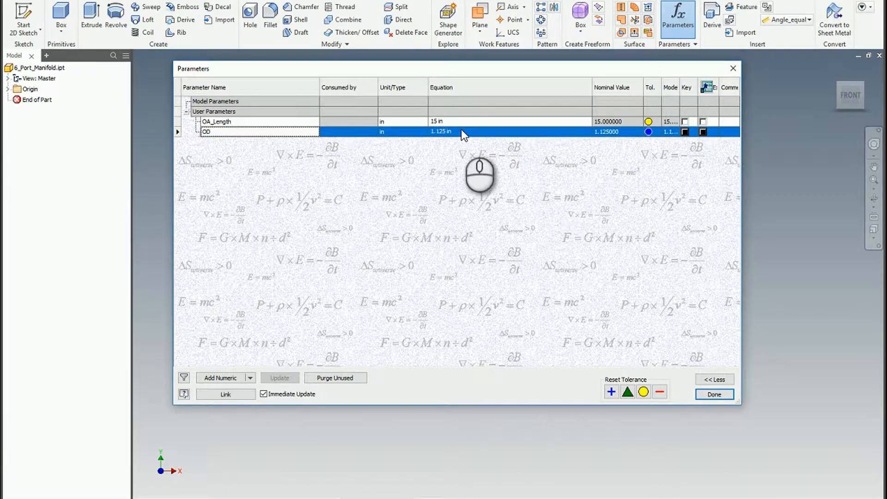
Step: Add a numeric user parameter named OA_Height with a value of 2.06 in
click(219, 379)
text(OA_Height)
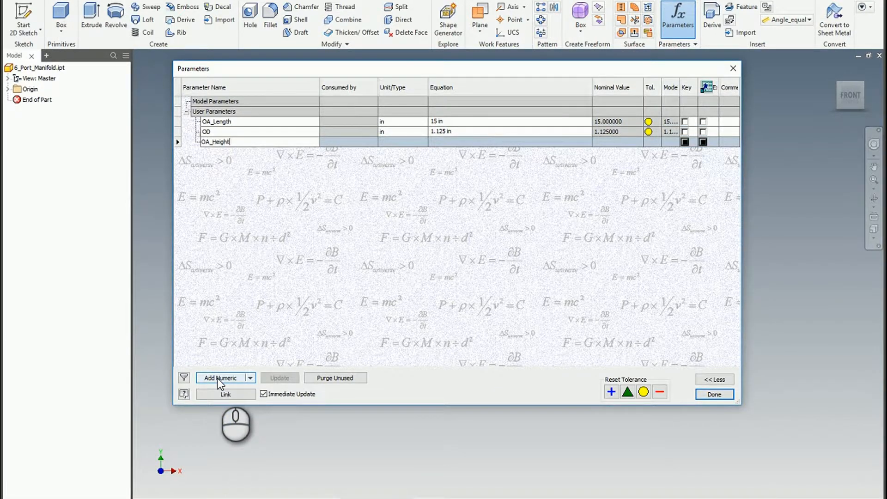
key(Return)
click(443, 142)
text(2.06)
key(Return)
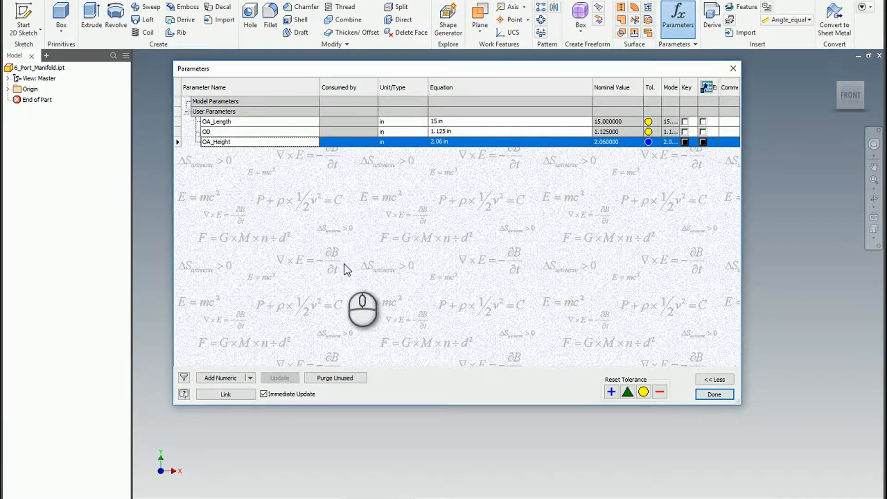
Step: Add a user parameter named Body_Length driven by the equation OA_Length - 3 in
click(226, 379)
text(Body_Length)
key(Return)
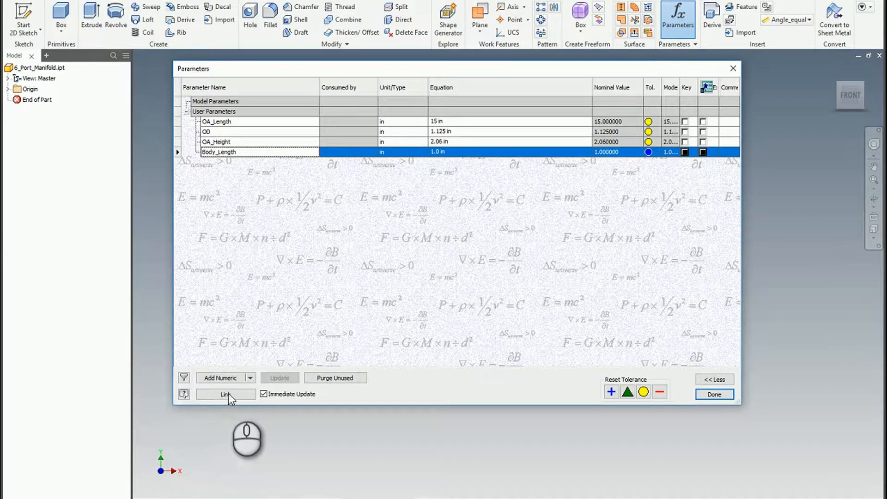
click(251, 122)
key(ctrl+c)
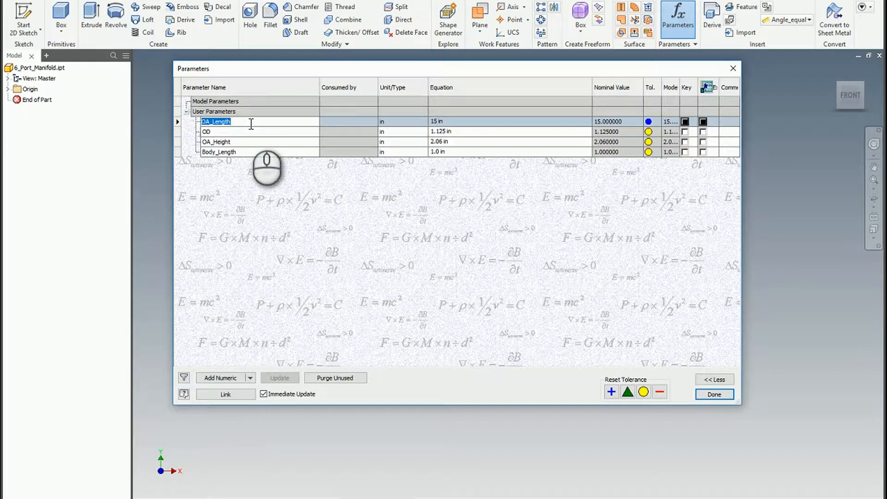
click(485, 153)
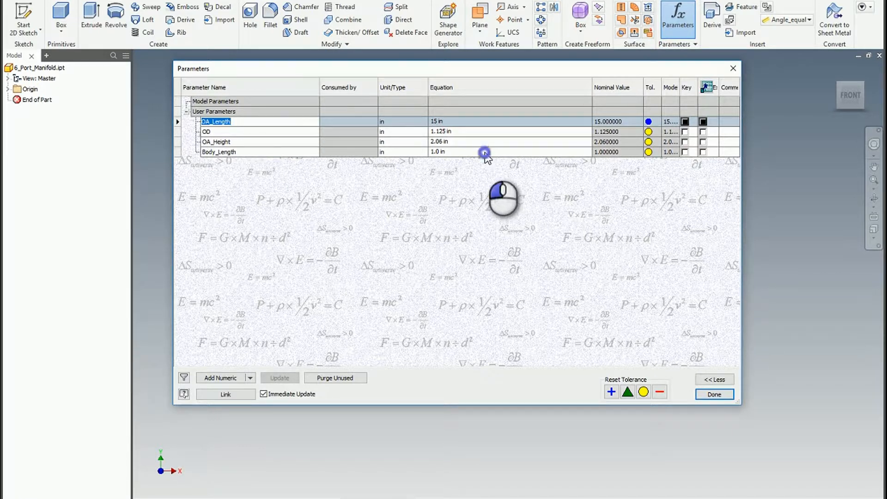
key(ctrl+v)
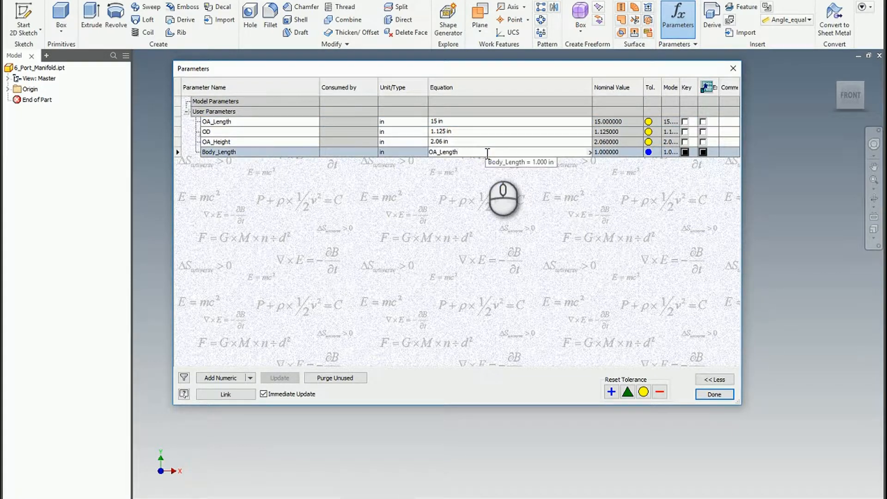
text(-3)
key(Return)
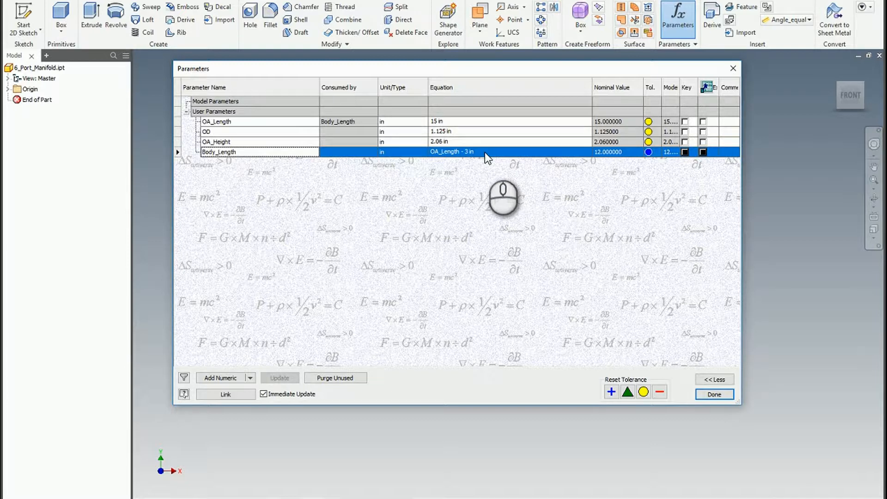
Step: Add a unitless (ul) user parameter named Barb_Count with a value of 6
click(223, 377)
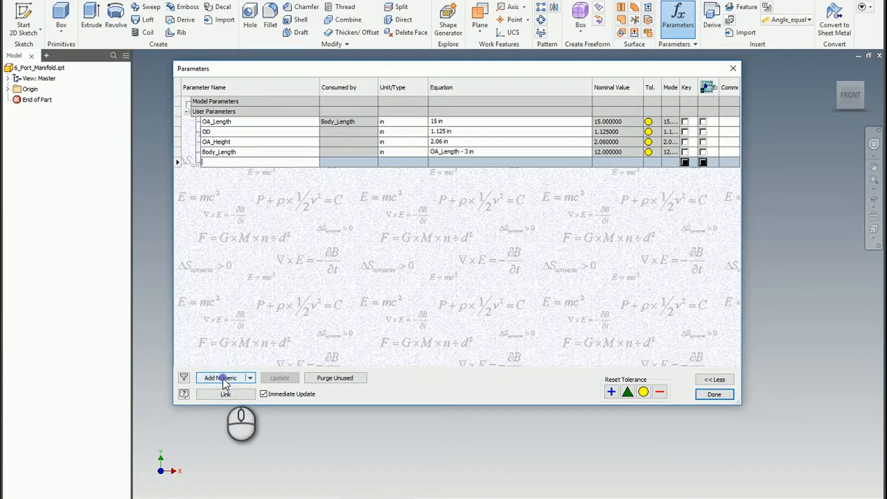
text(Barb_Count)
key(Return)
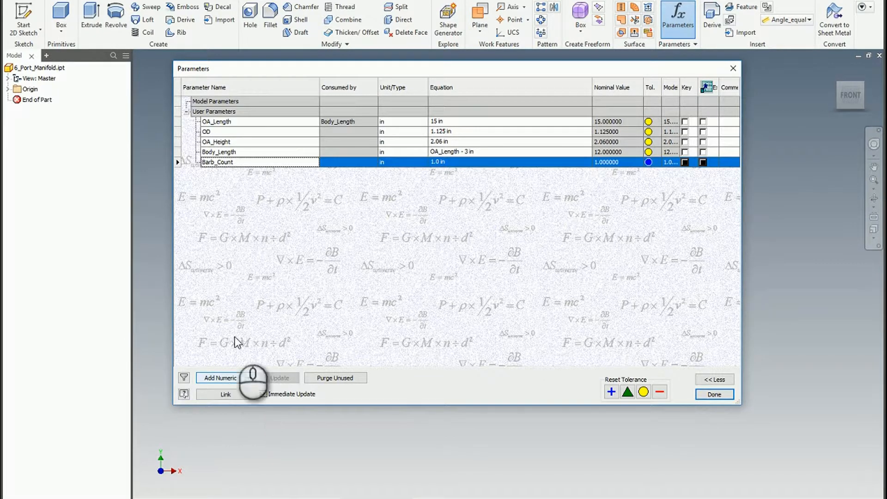
click(381, 162)
text(ul)
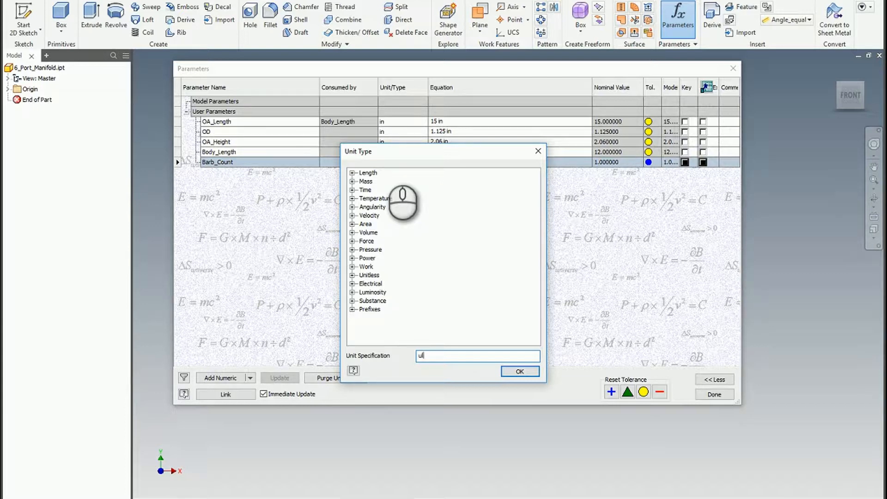
key(Return)
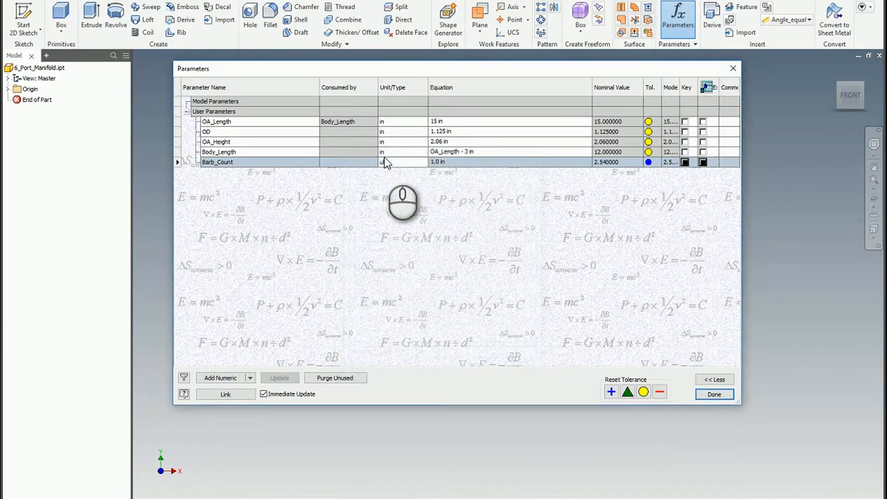
click(461, 162)
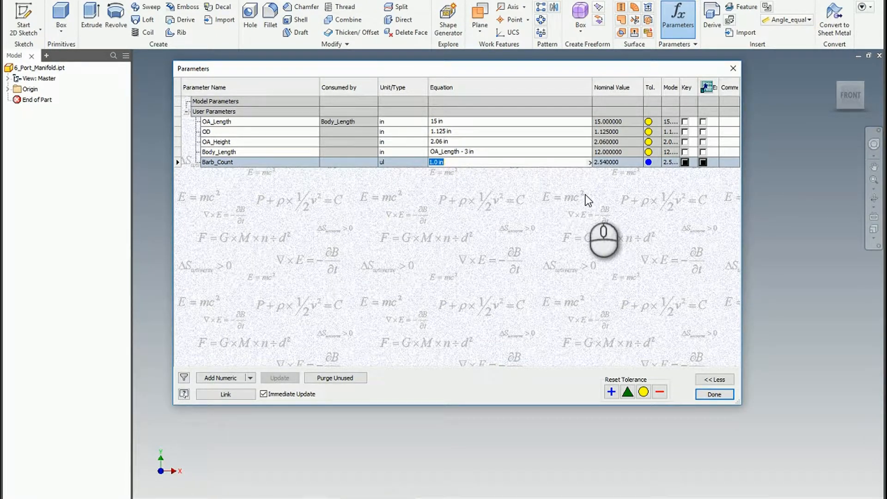
text(6)
key(Return)
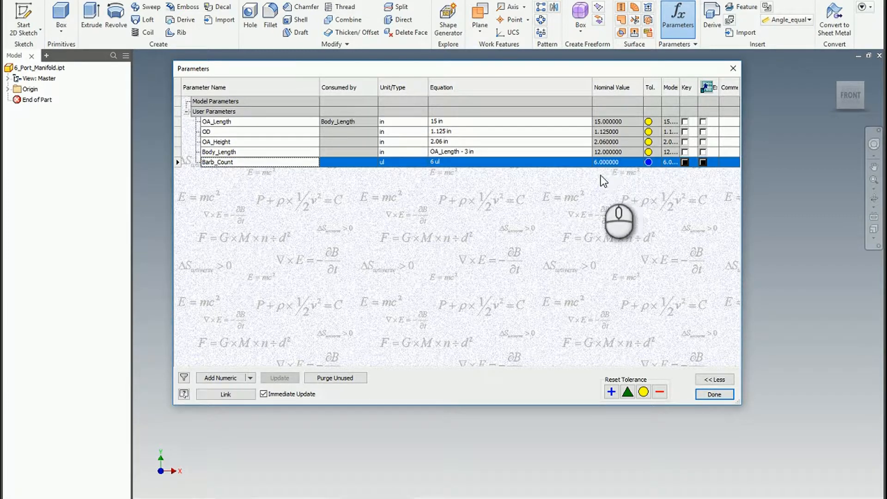
Step: Add a user parameter named Barb_Spacing with the equation Body_Length / Barb_Count and finish editing the parameters
click(217, 377)
text(Bar)
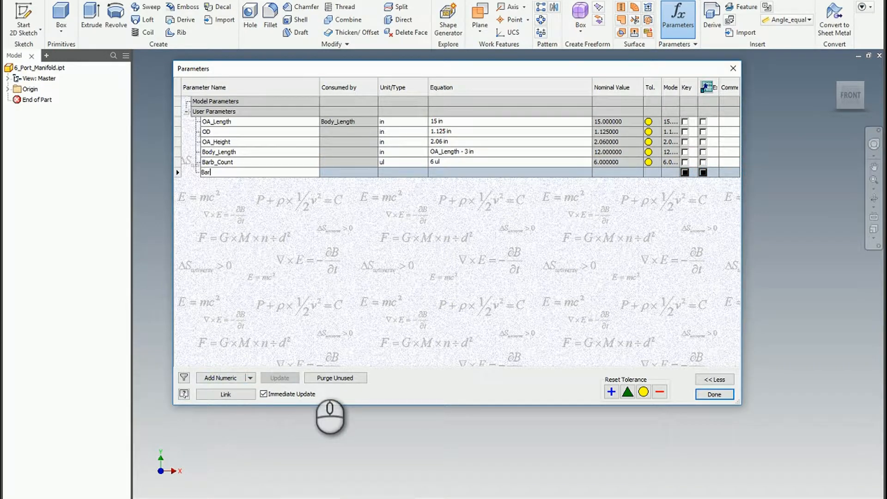
text(b_Spacing)
key(Return)
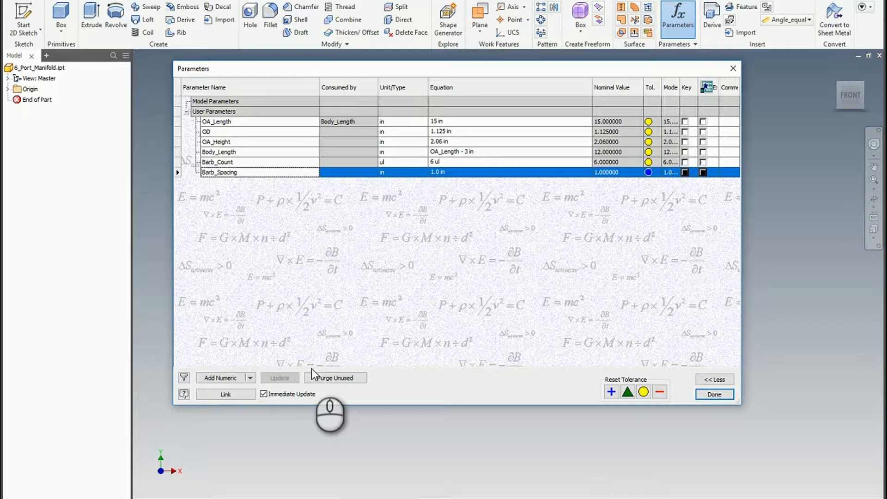
double_click(262, 151)
key(ctrl+c)
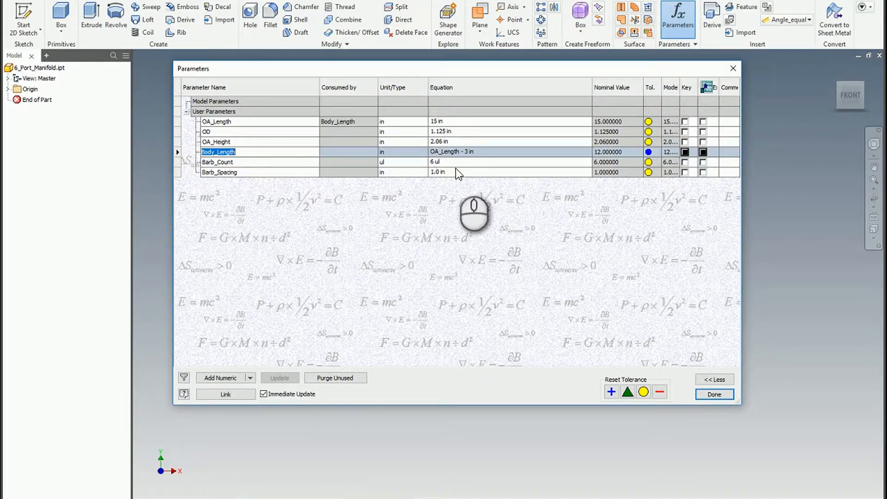
double_click(455, 172)
key(ctrl+v)
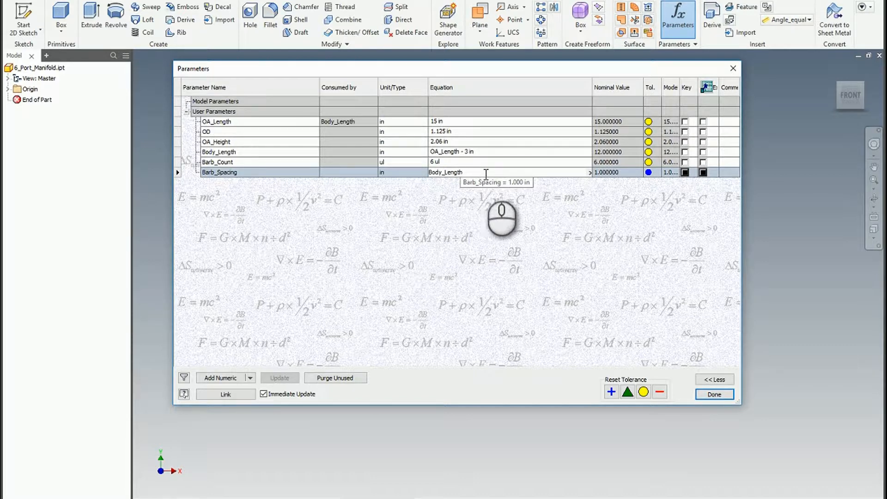
text(/)
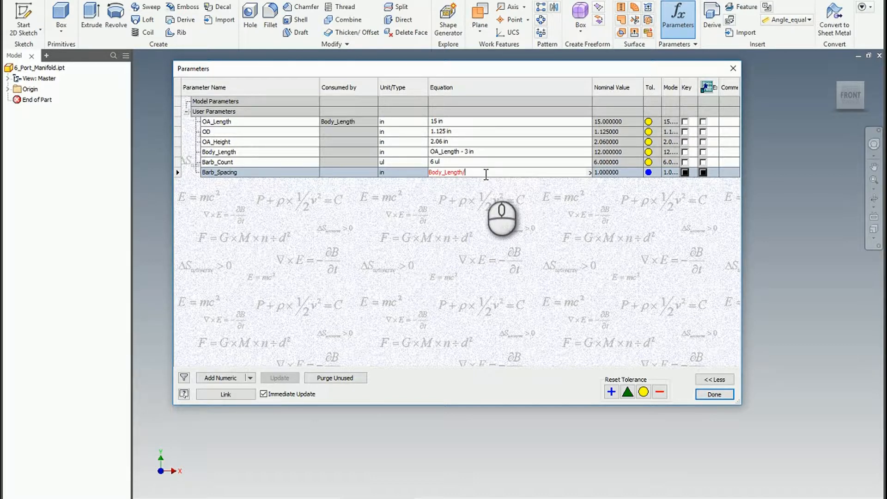
click(590, 173)
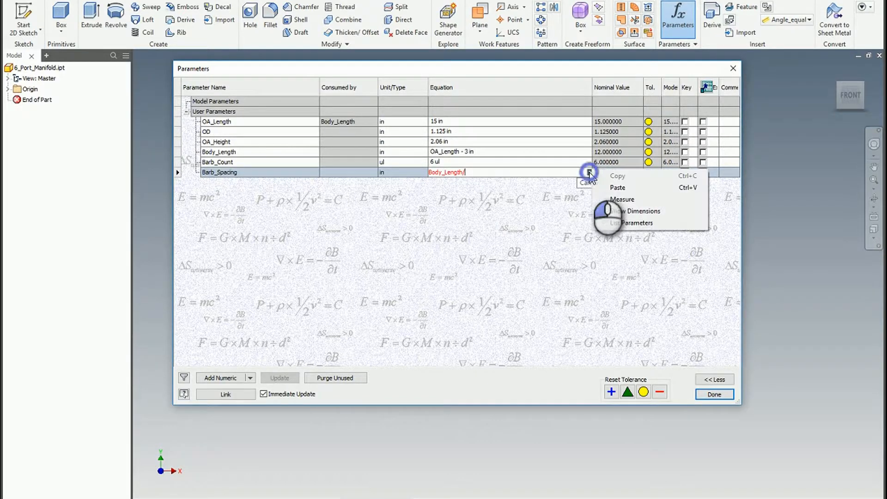
click(617, 223)
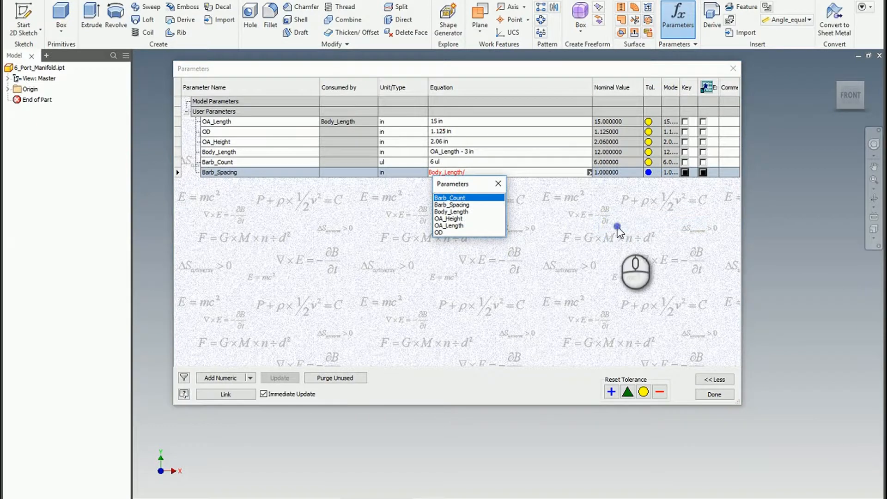
click(464, 198)
key(Return)
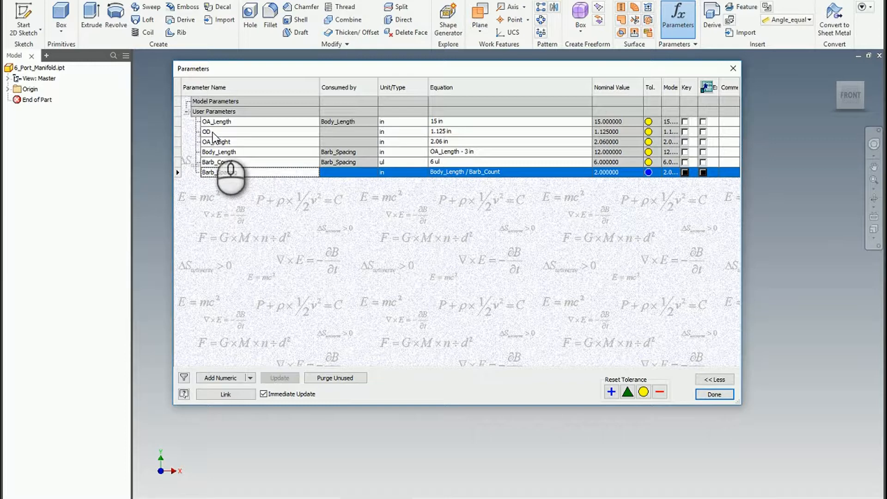
click(714, 394)
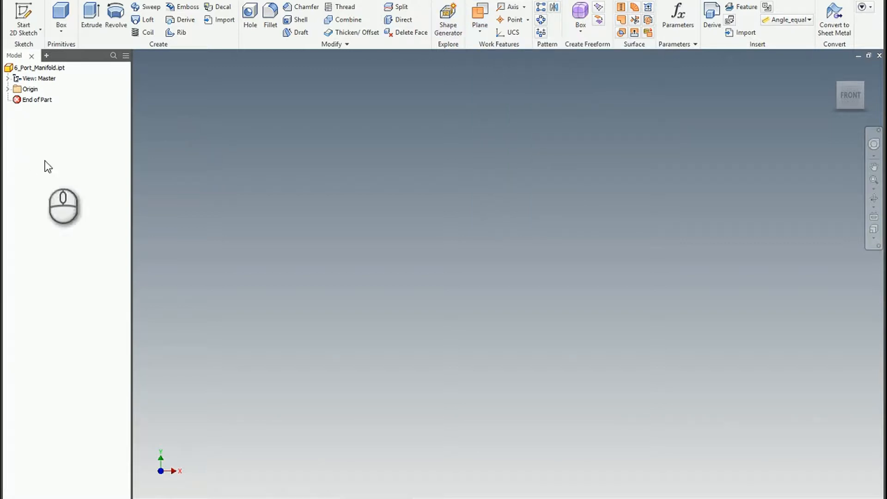
Step: Expand the part's origin geometry and review the XY Plane and the two brass barbed fitting parts, returning to the manifold part
click(8, 89)
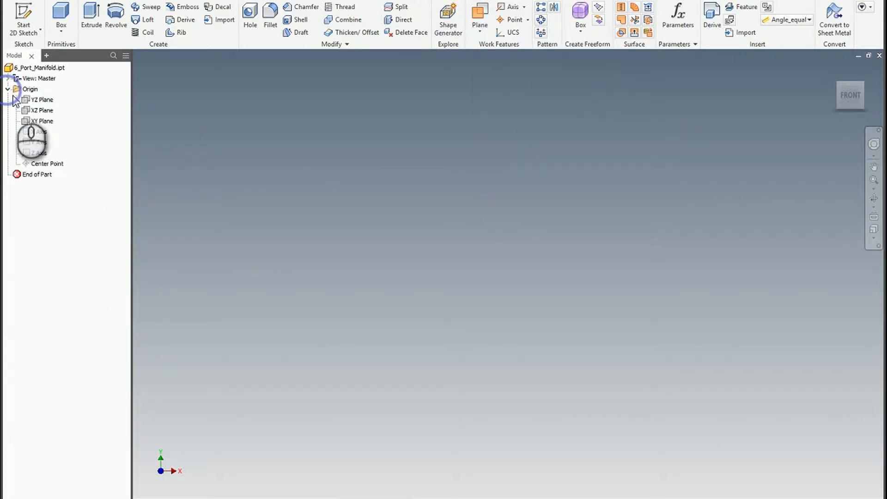
click(40, 122)
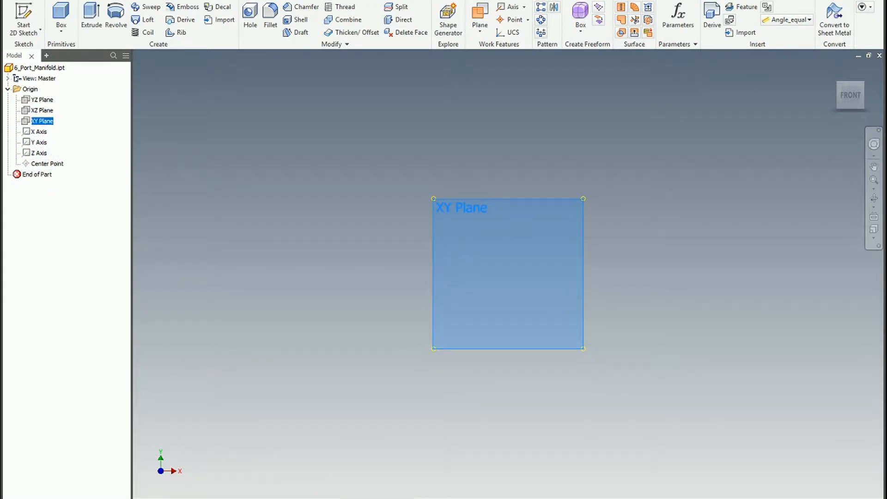
click(243, 461)
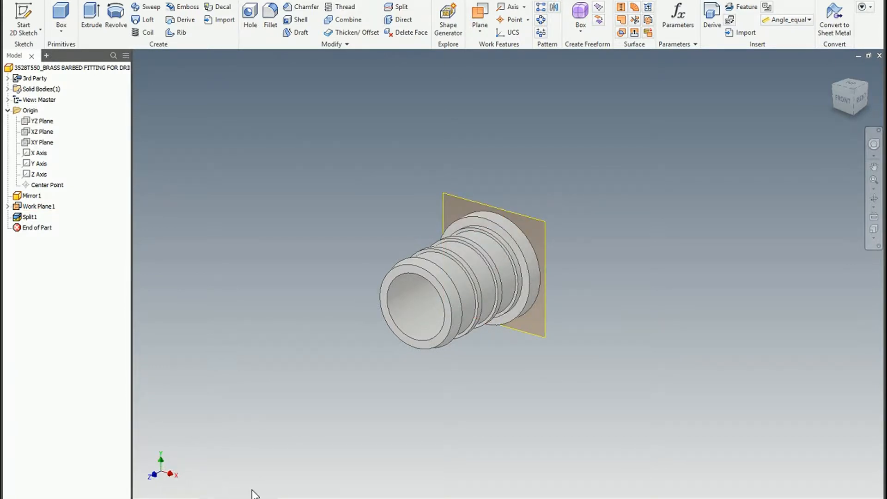
click(305, 496)
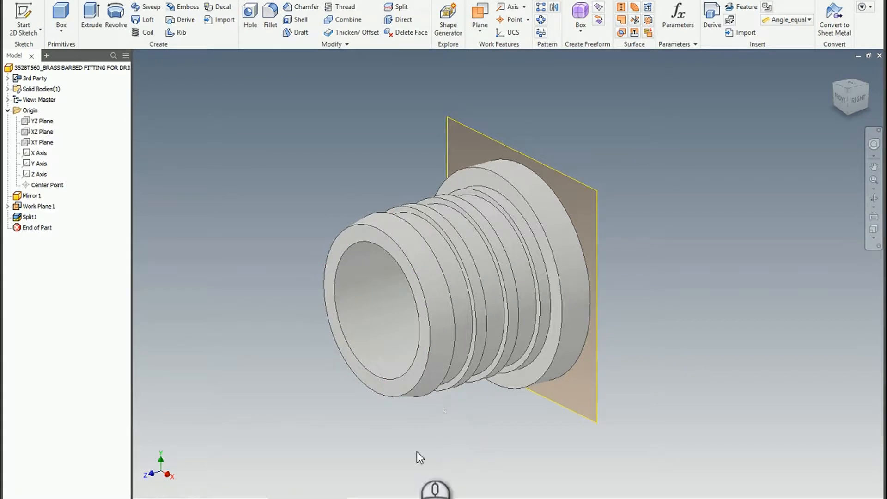
click(396, 495)
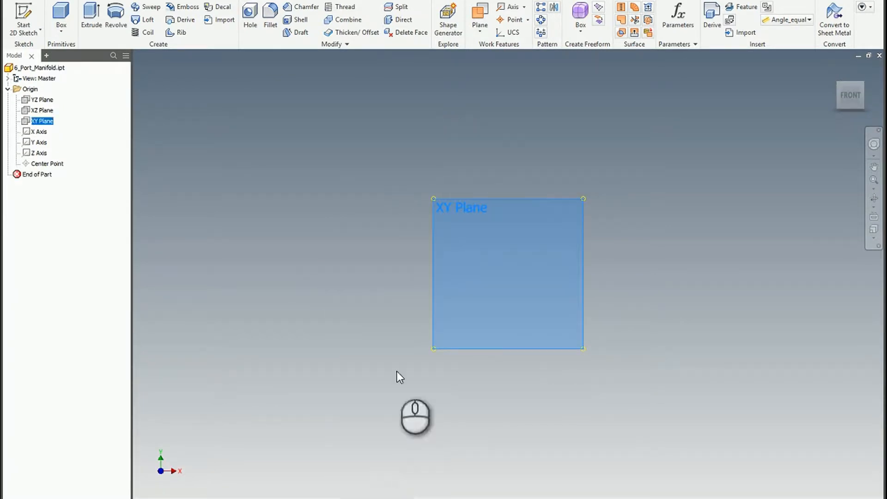
click(375, 180)
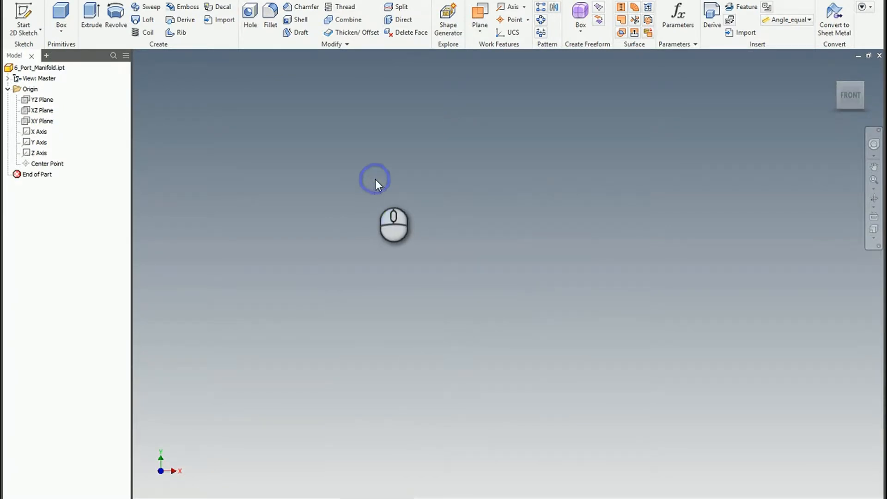
Step: Create a work plane offset from the XY Plane by OA_Length/2
click(479, 31)
click(501, 73)
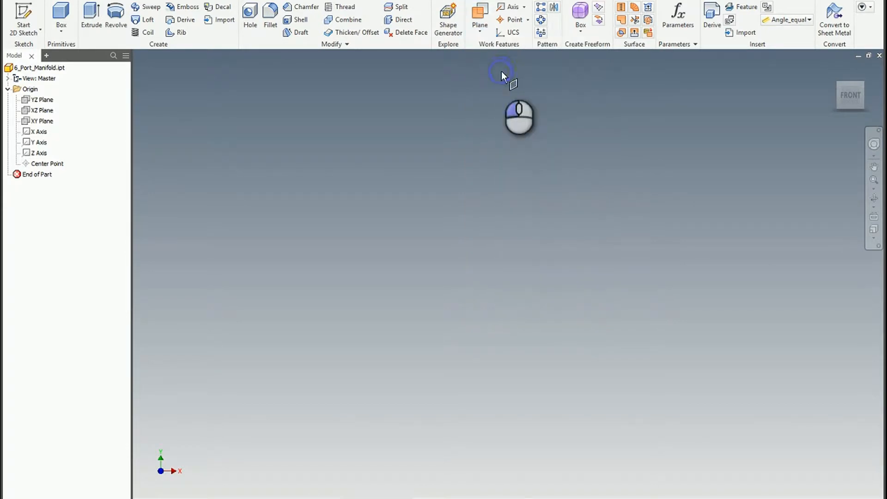
click(36, 119)
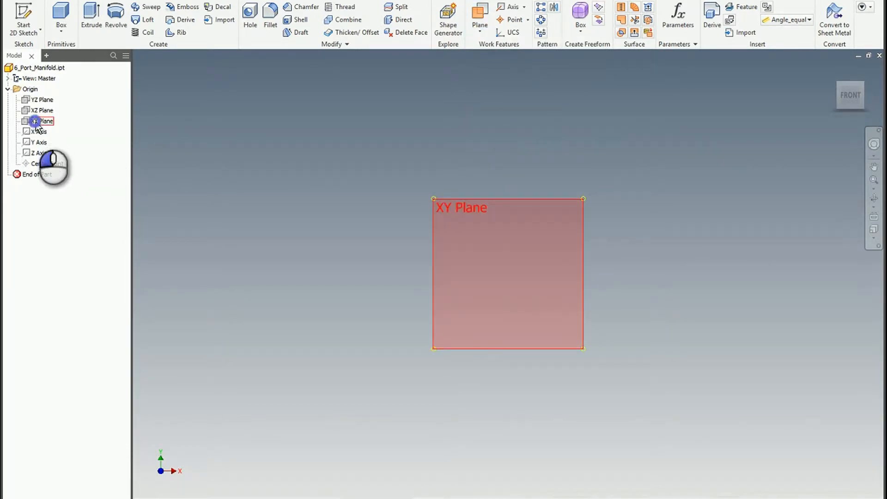
click(564, 296)
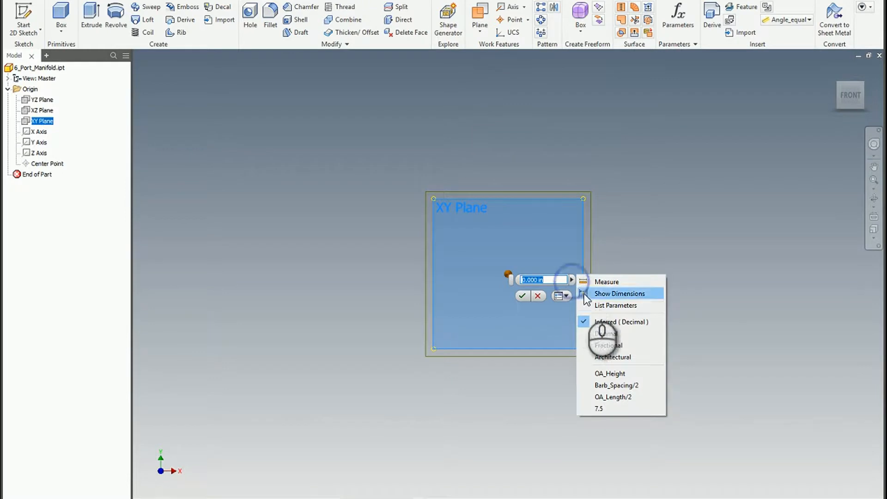
click(601, 306)
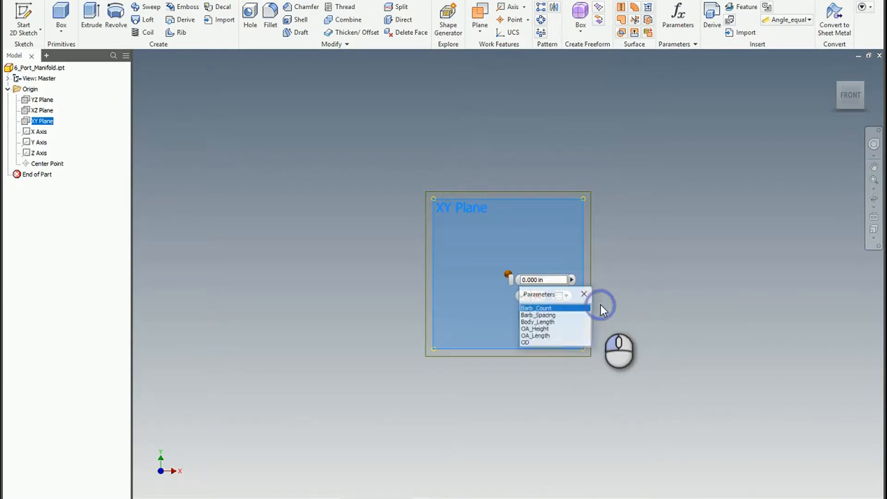
click(536, 335)
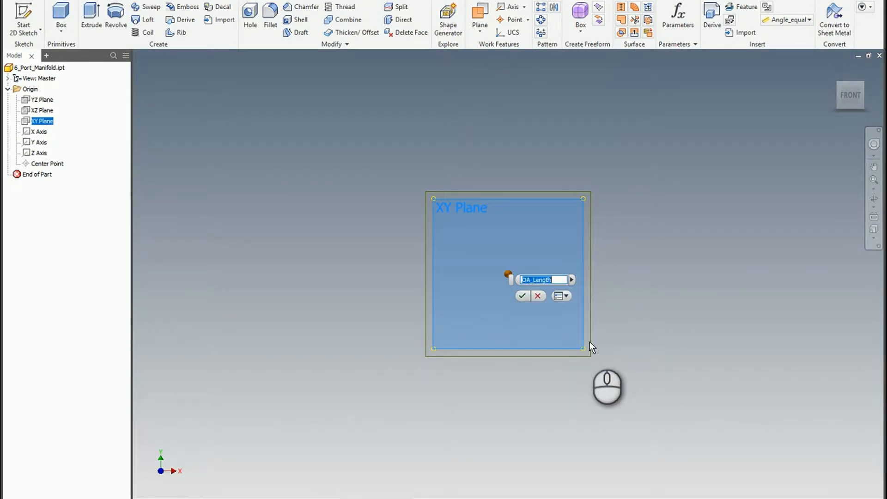
key(Right)
text(/2)
key(Return)
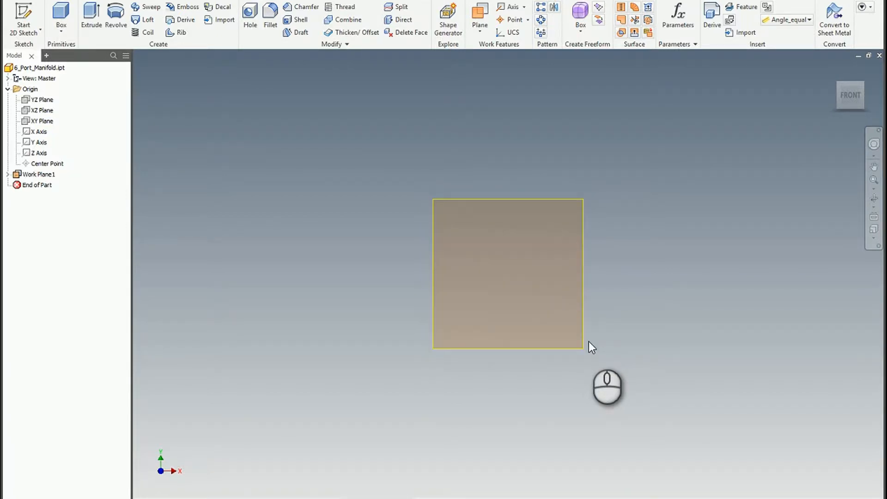
Step: Start a work plane offset from the XZ Plane, using the OA_Height parameter as its distance
scroll(633, 263, up, 2)
shift+middle_drag(651, 252, 599, 274)
scroll(636, 260, up, 3)
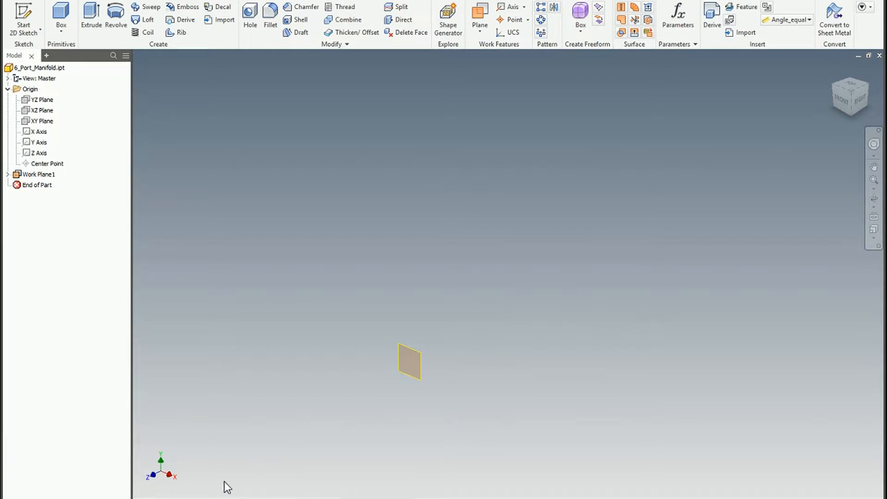
click(42, 111)
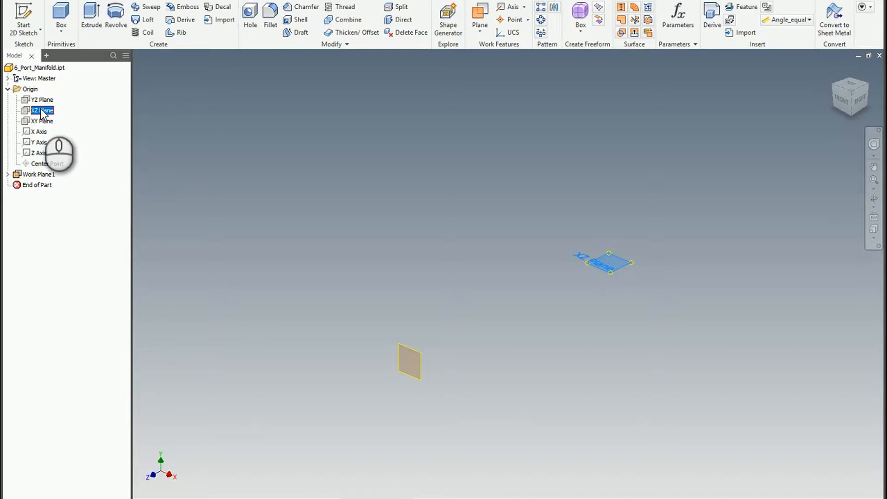
click(483, 29)
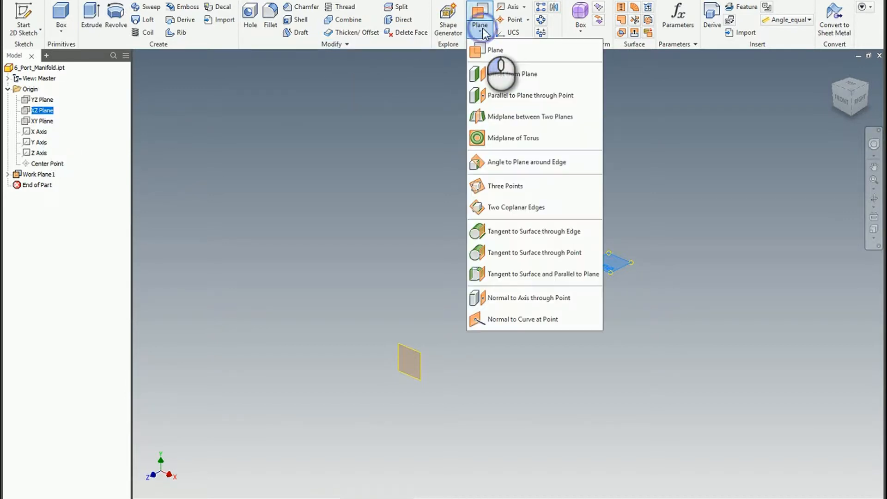
click(497, 74)
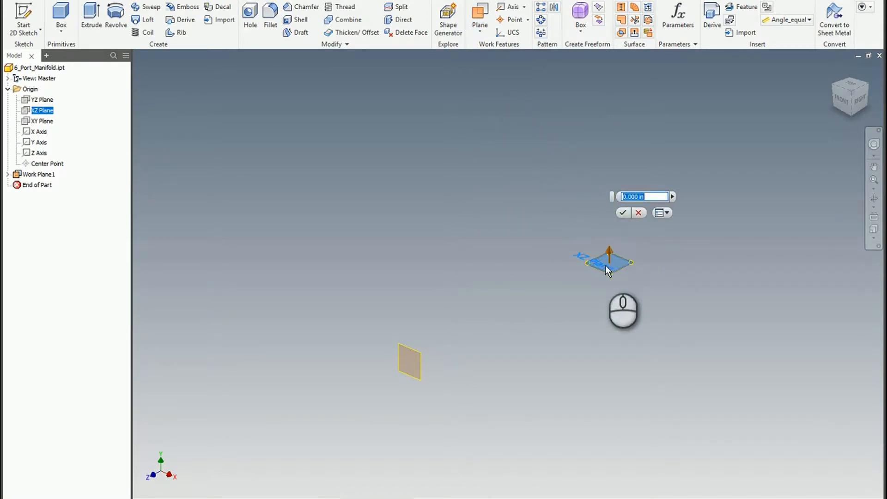
click(672, 197)
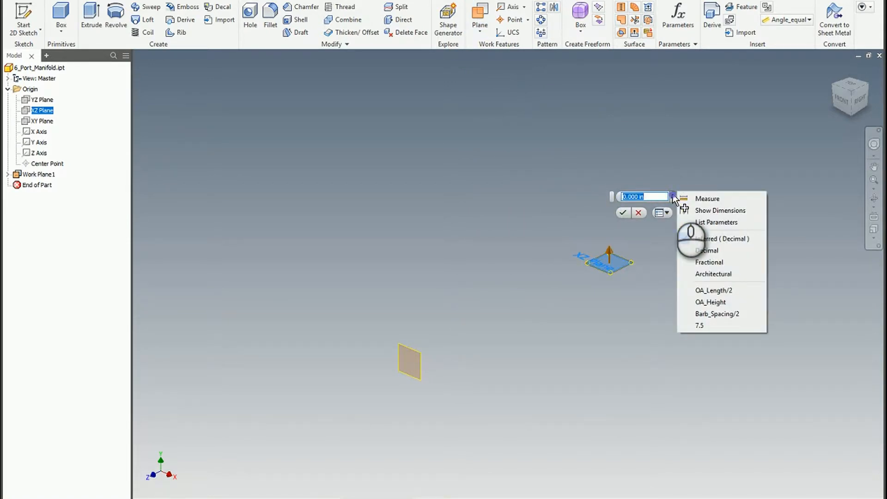
click(698, 222)
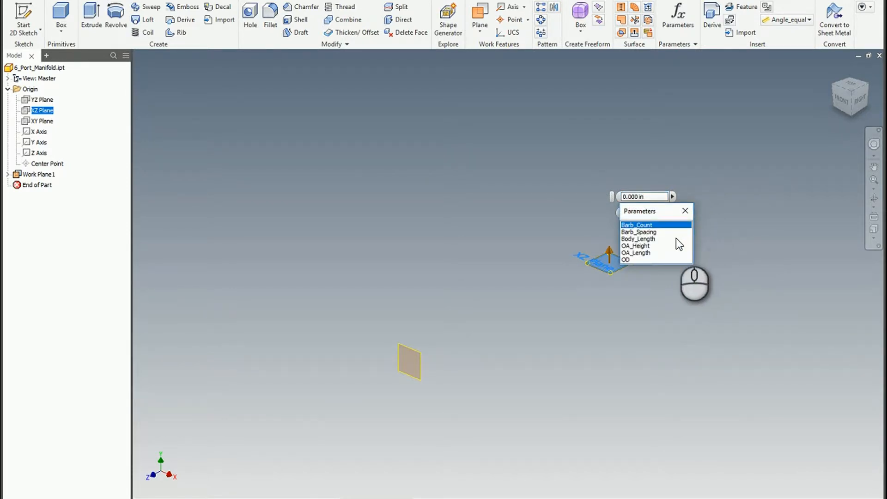
click(645, 246)
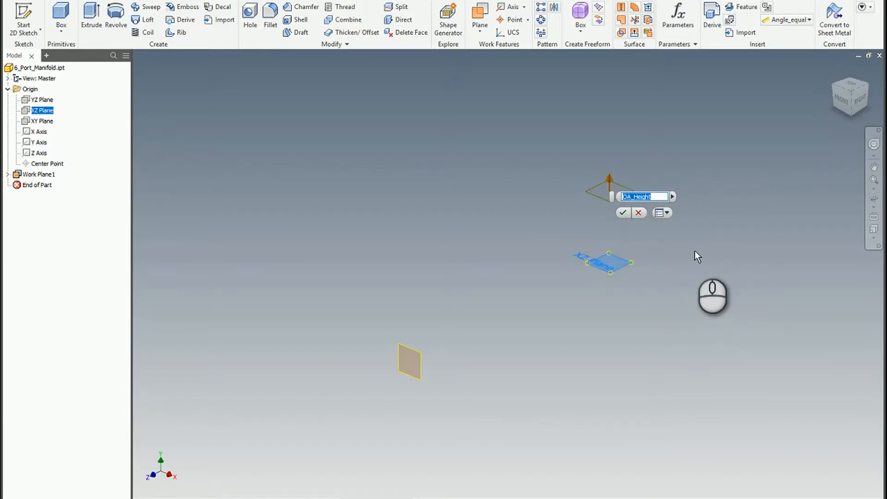
key(End)
double_click(661, 197)
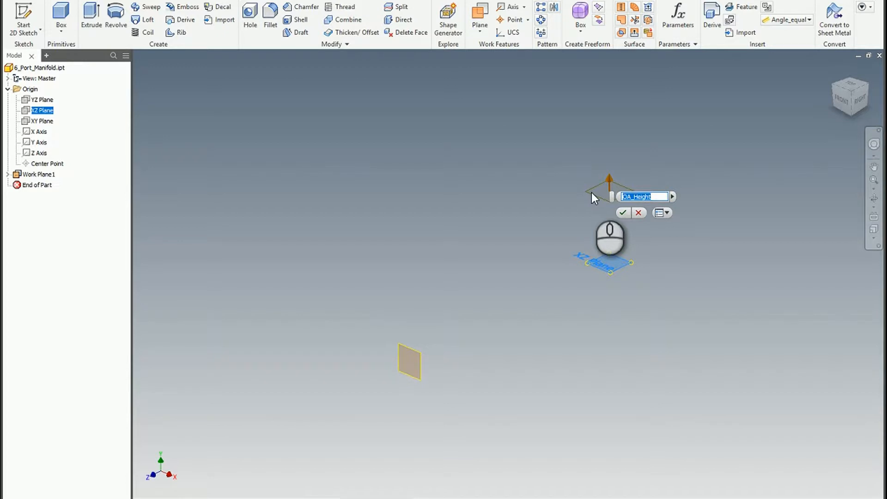
Step: Extend the XZ Plane offset expression to OA_Height-OD/2 and create the work plane
click(651, 197)
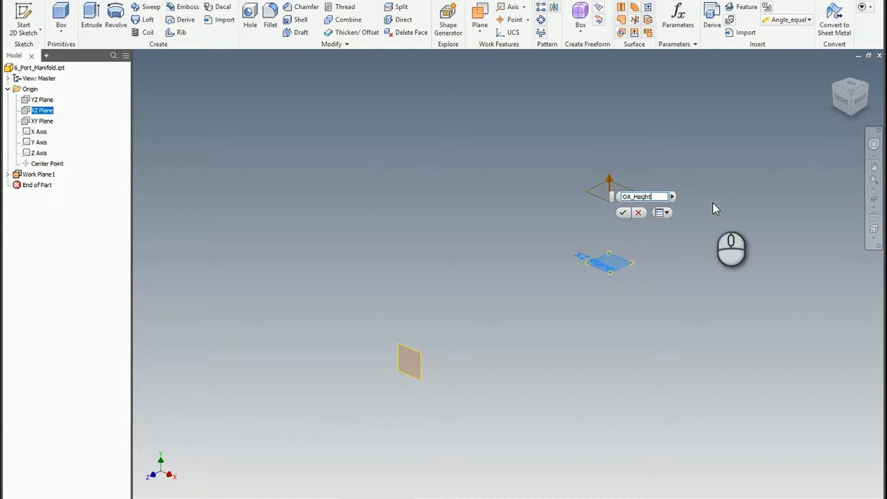
text(-)
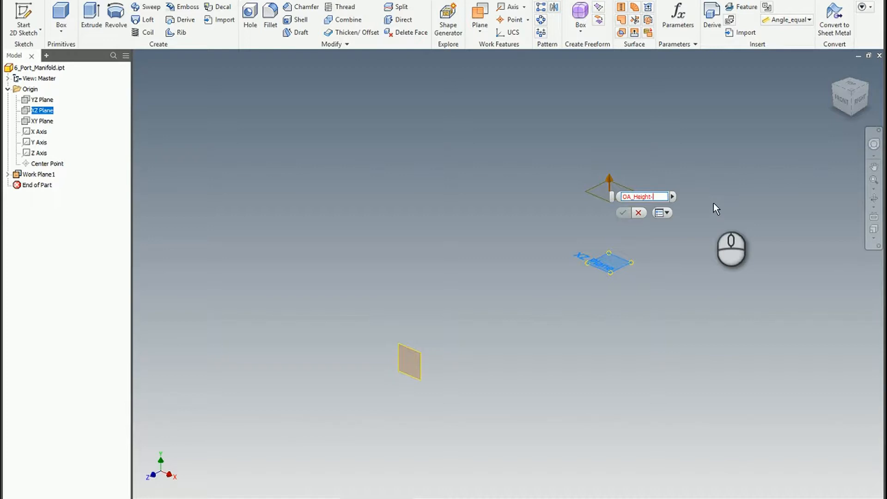
click(673, 197)
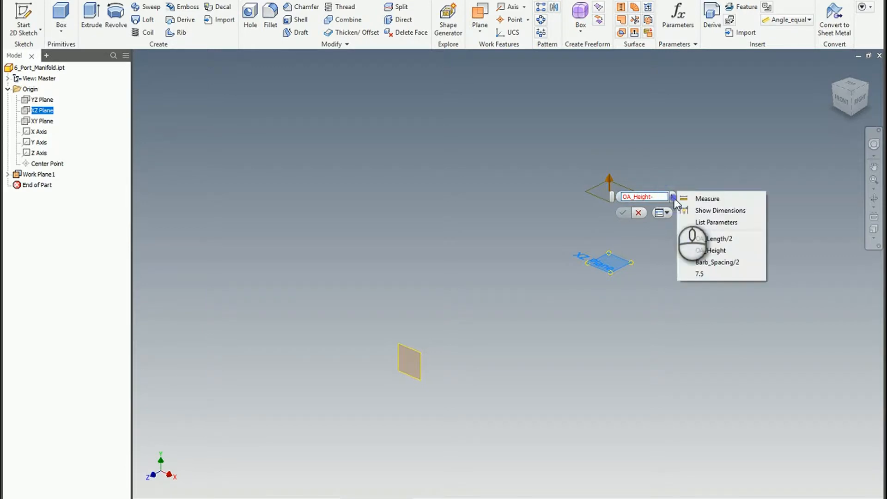
click(708, 224)
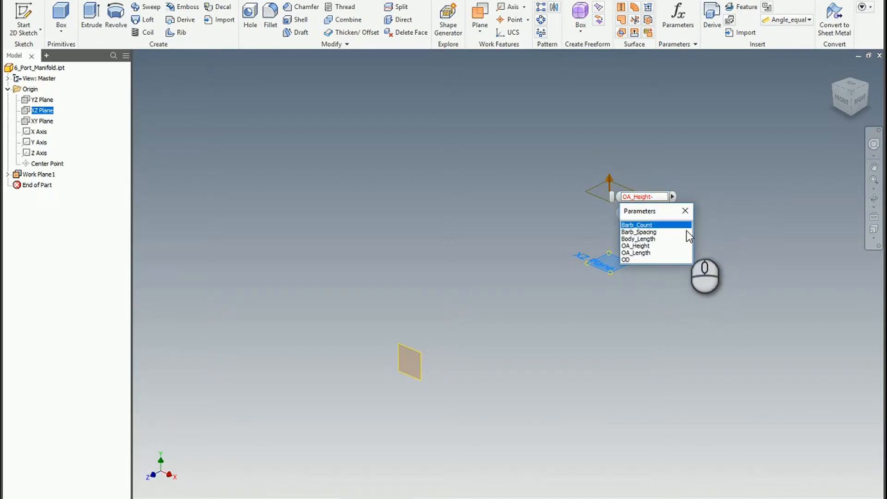
click(639, 260)
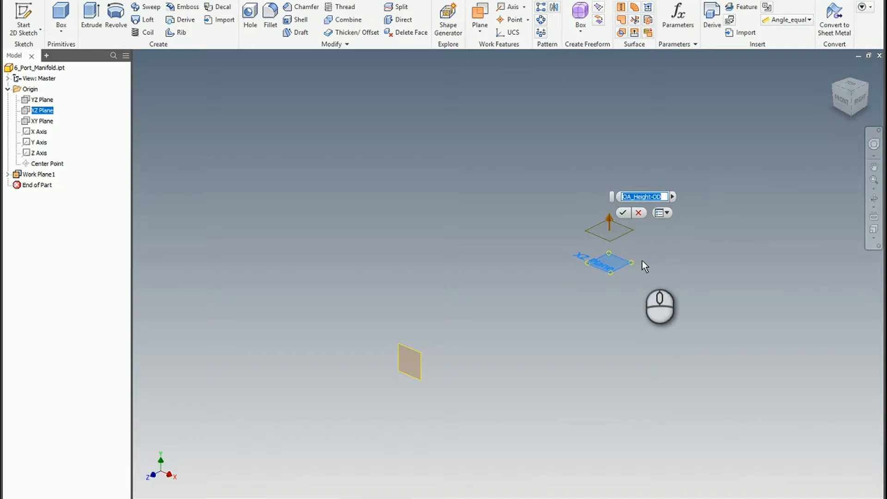
key(Right)
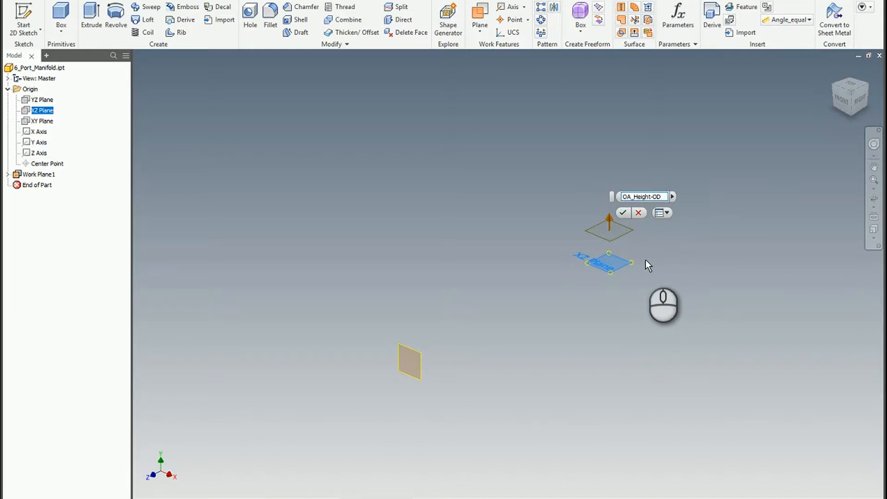
text(/2)
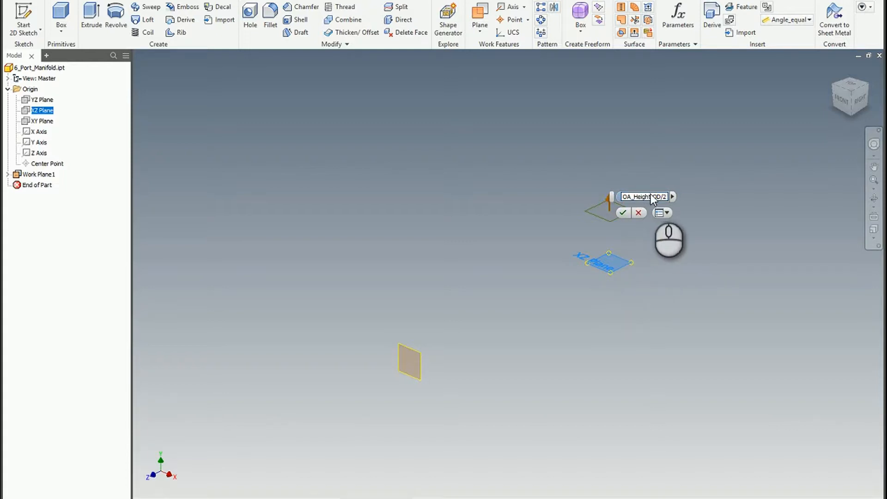
click(623, 214)
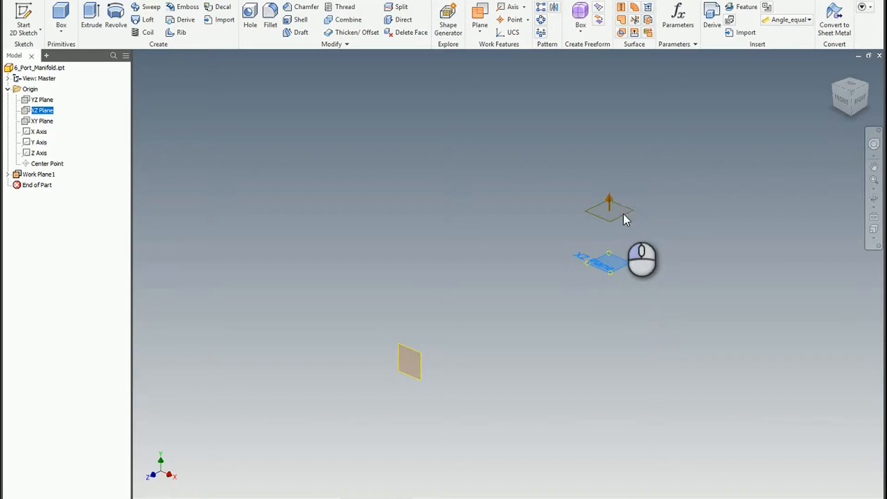
Step: Create a work plane offset from the XY Plane by Barb_Spacing/2
click(480, 27)
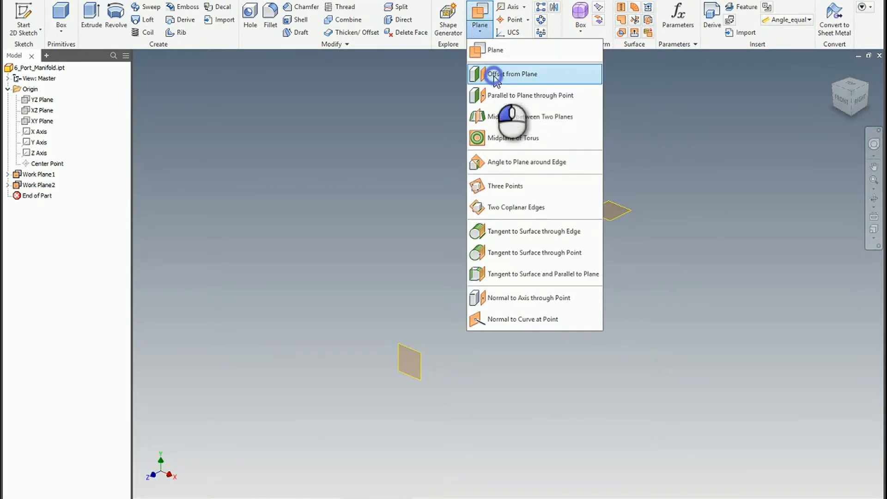
click(509, 74)
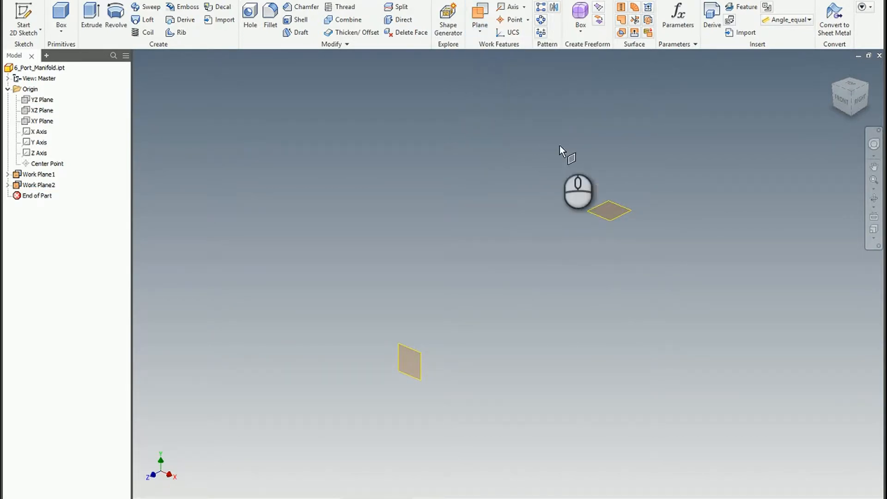
click(42, 120)
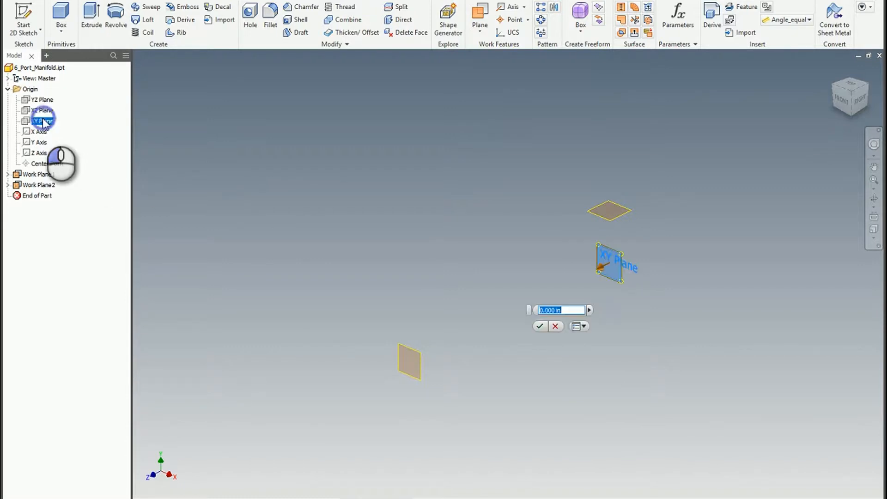
click(590, 310)
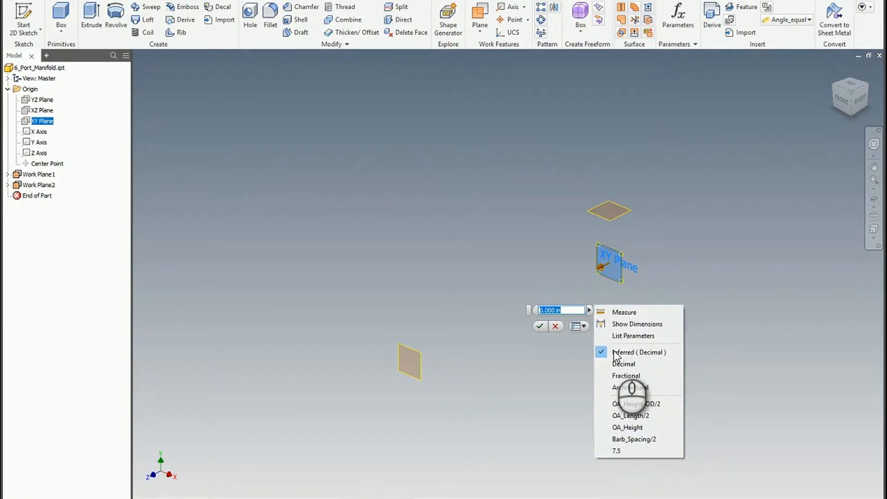
click(633, 336)
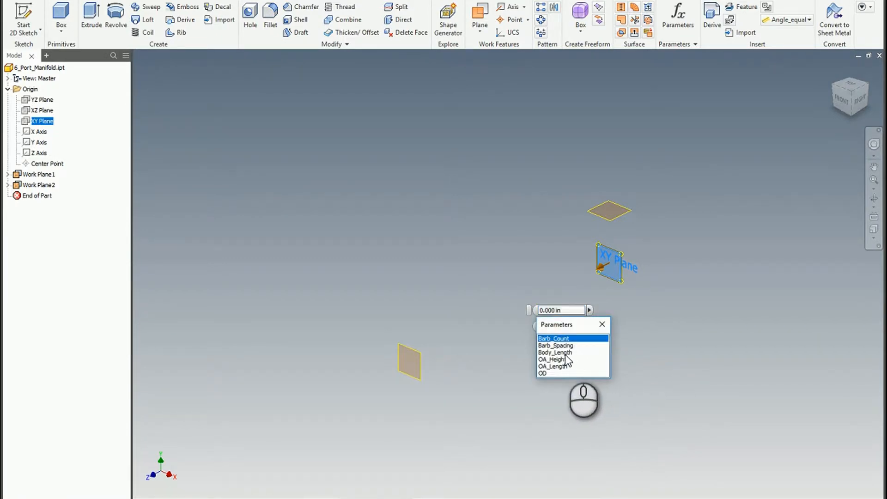
click(557, 345)
key(End)
text(/2)
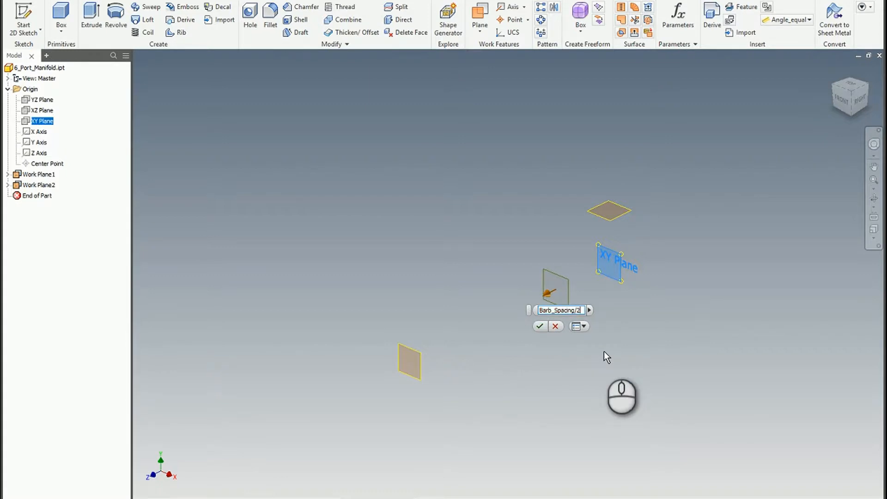
key(Return)
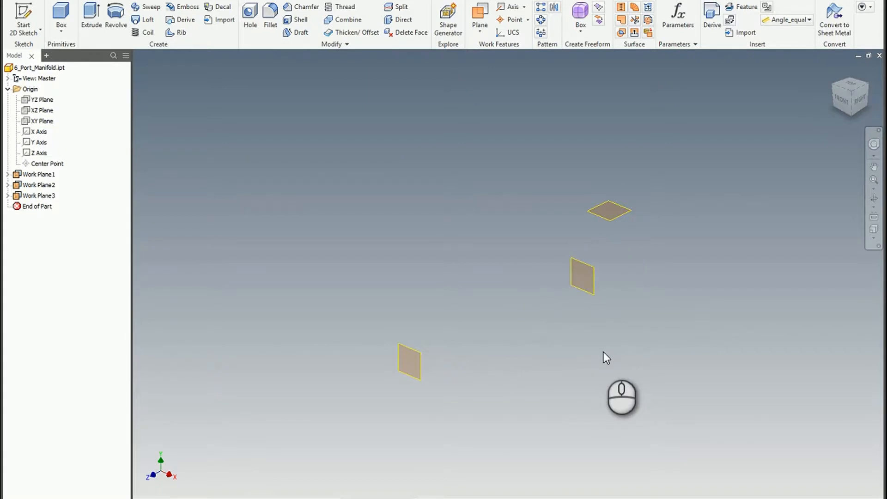
Step: Derive the 3528T560 brass barbed fitting into the part as a solid body, excluding its work geometry
shift+middle_drag(619, 282, 600, 271)
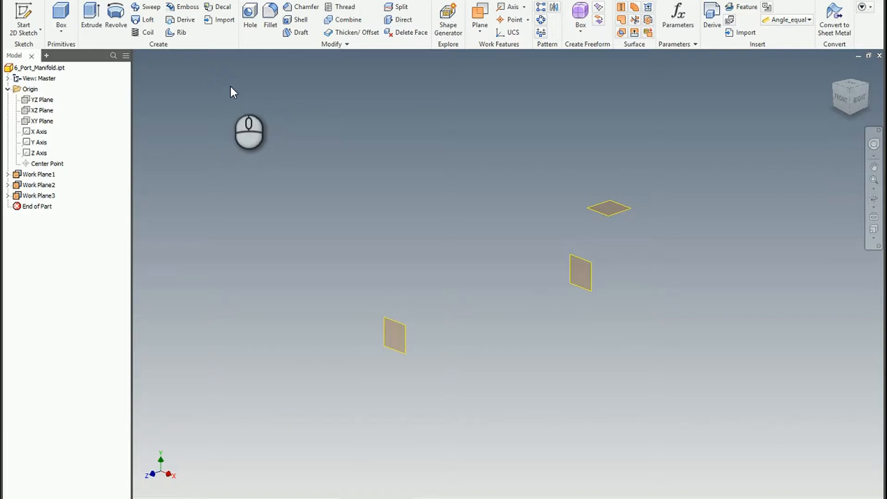
click(176, 20)
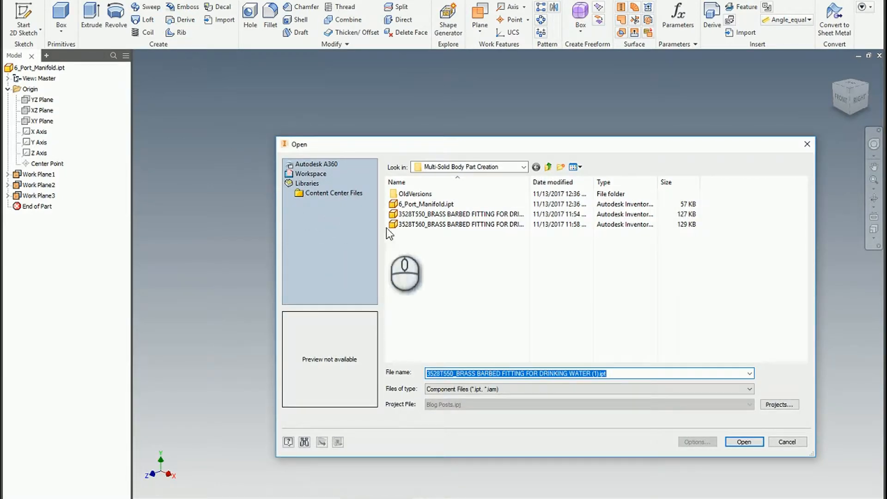
click(419, 226)
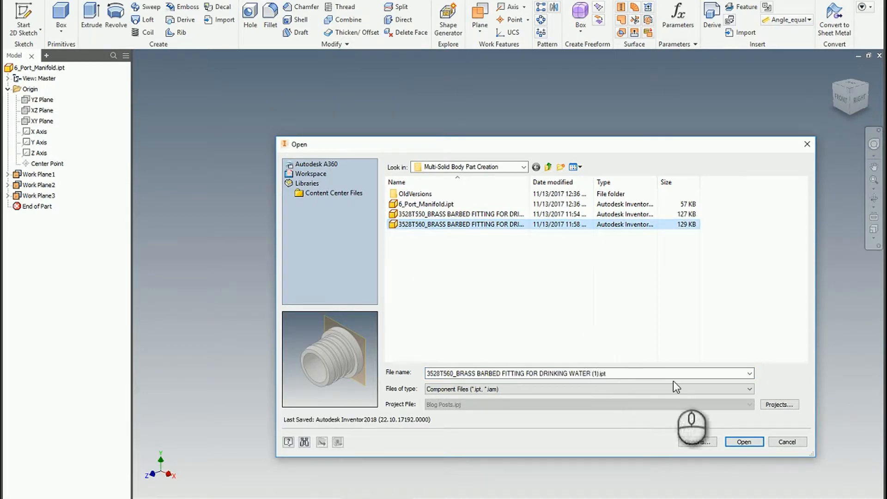
click(742, 442)
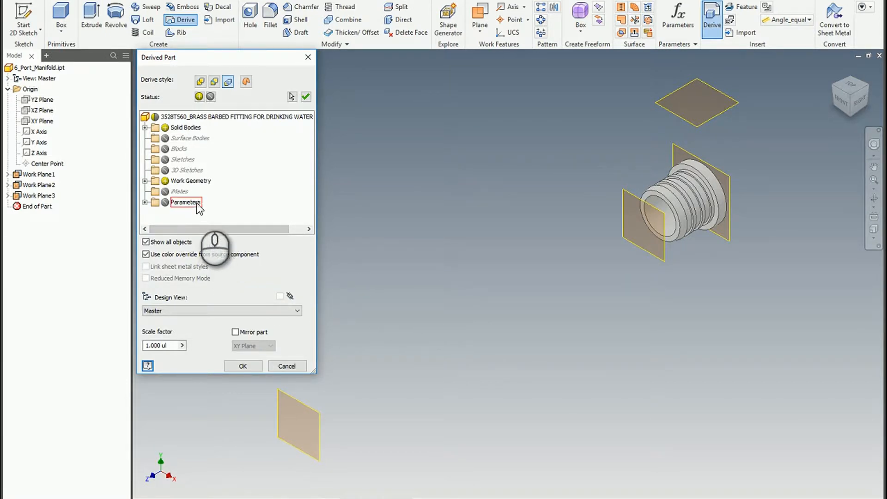
click(166, 180)
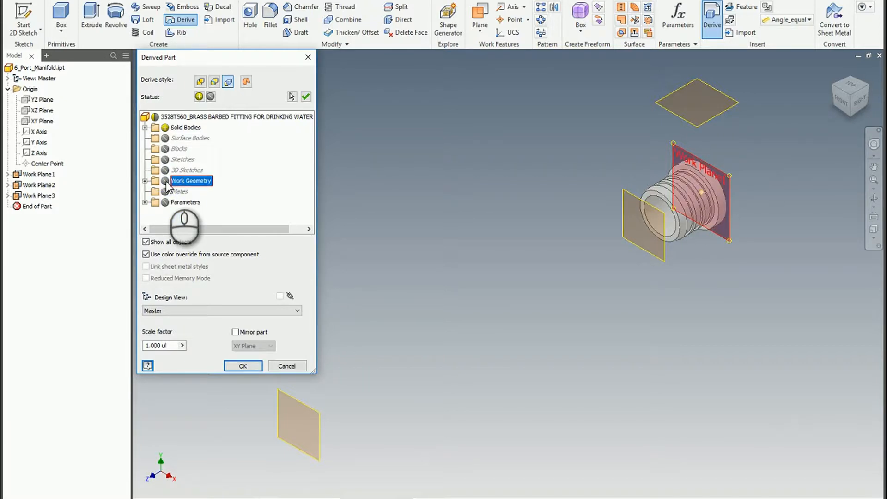
click(145, 128)
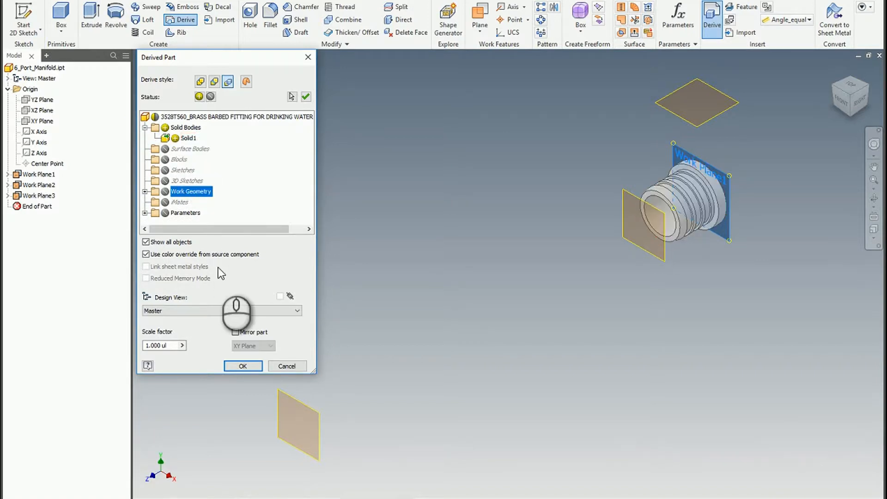
click(238, 367)
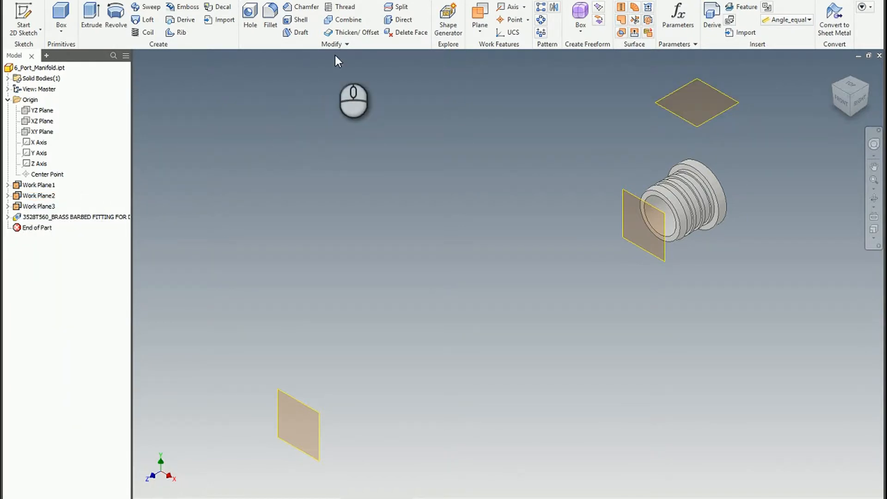
Step: Start a Move Bodies free move of the derived fitting with X offset 0, measuring the Z offset from its open end face to the farthest work plane
click(345, 44)
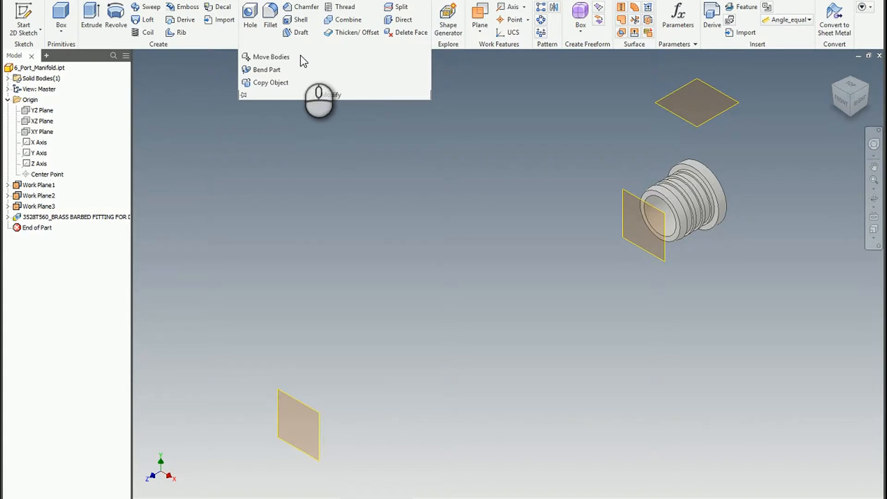
click(271, 57)
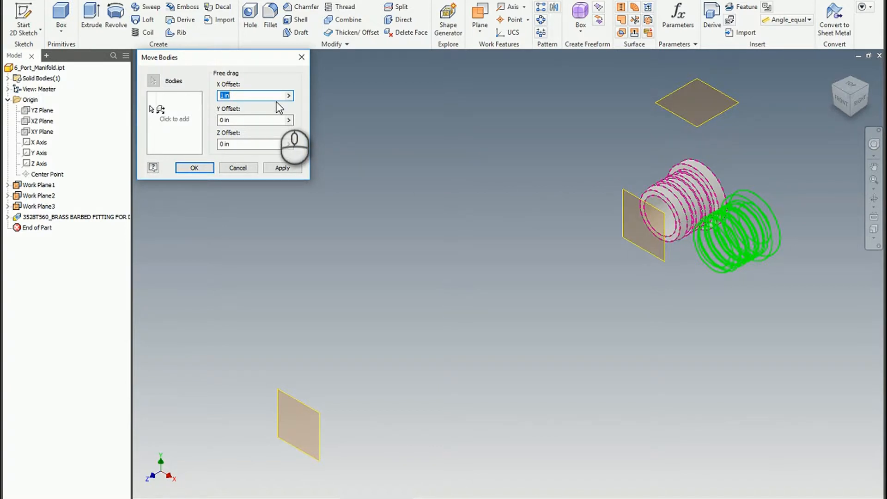
text(0)
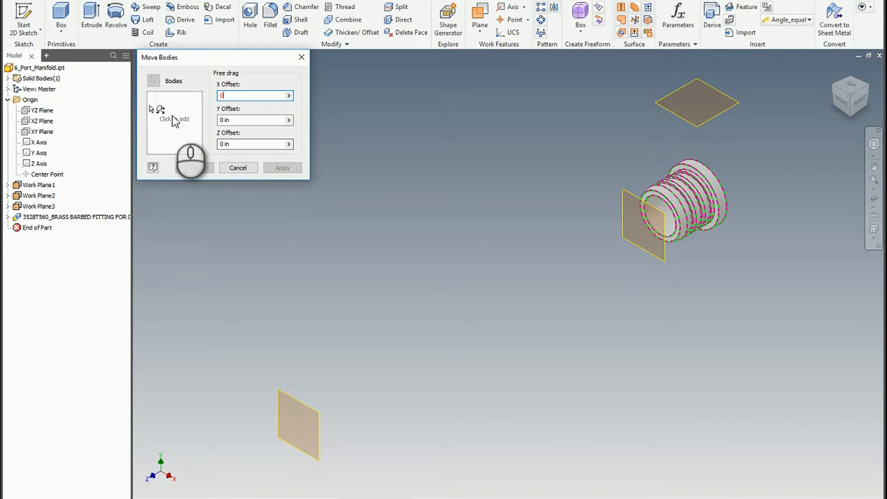
click(224, 144)
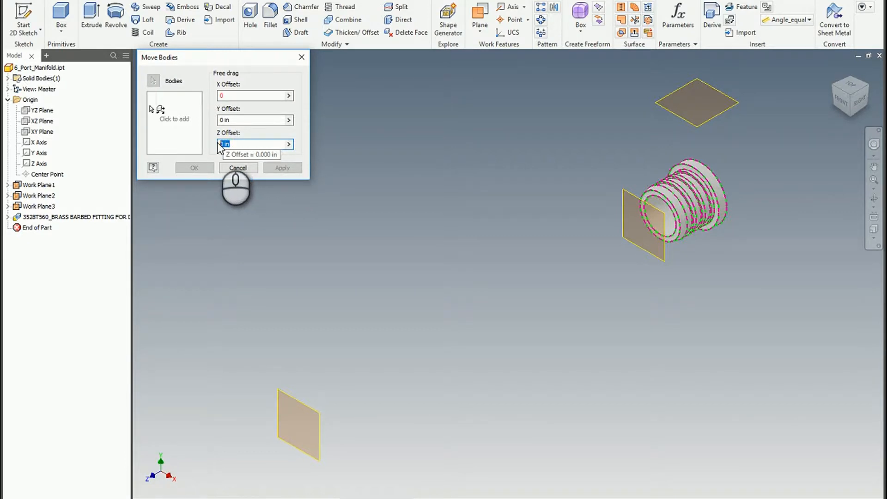
click(250, 144)
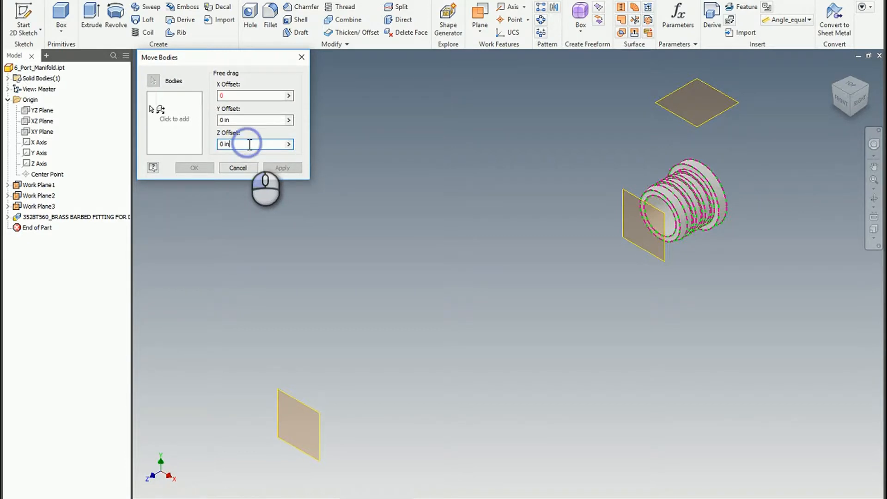
click(289, 144)
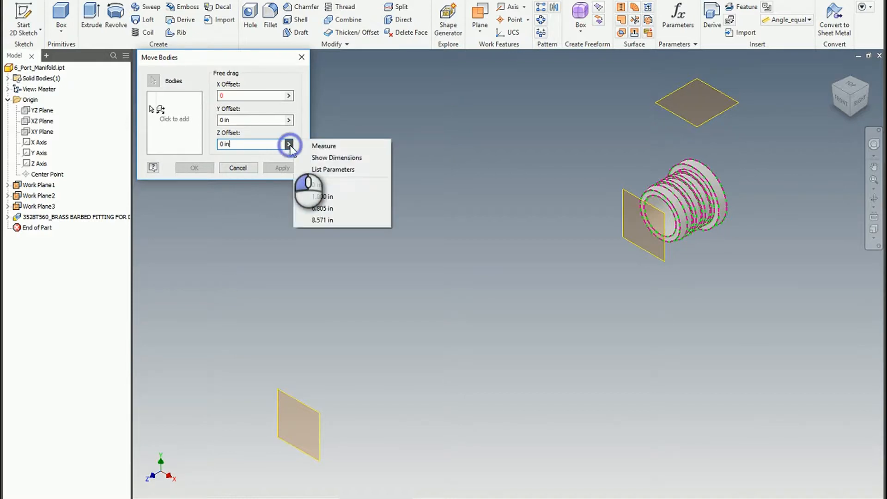
click(331, 149)
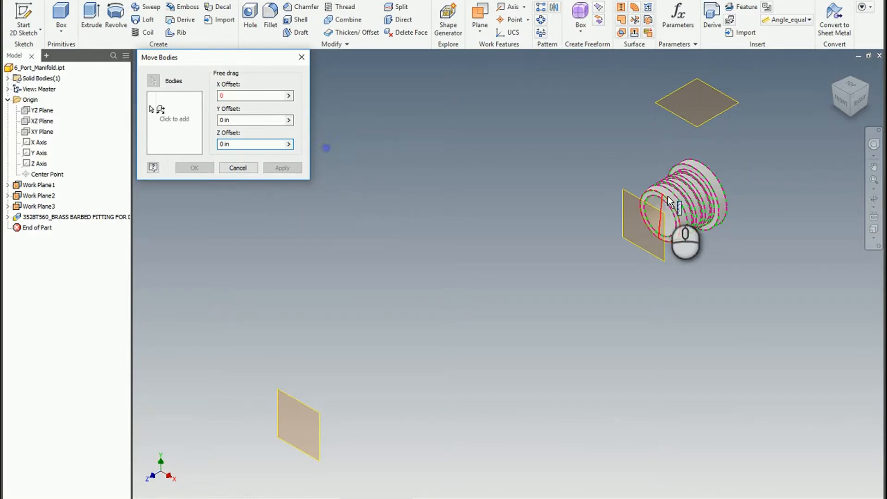
scroll(656, 195, up, 5)
scroll(595, 176, down, 6)
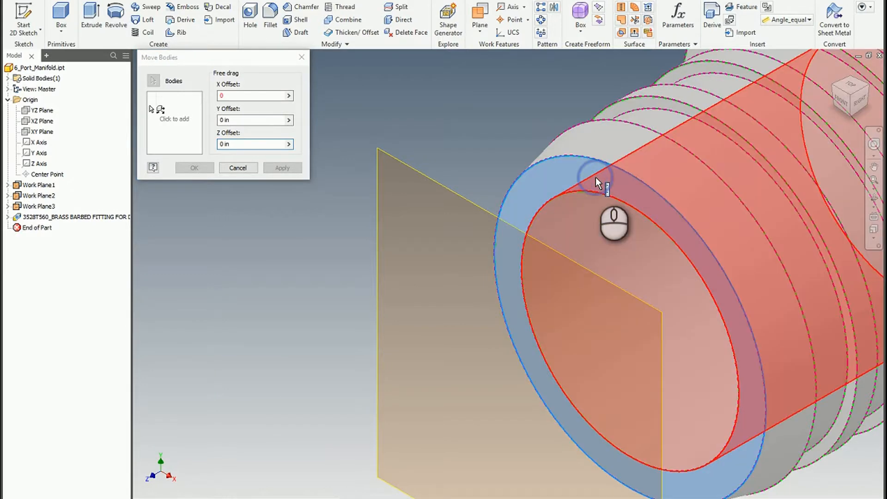
middle_drag(414, 253, 524, 174)
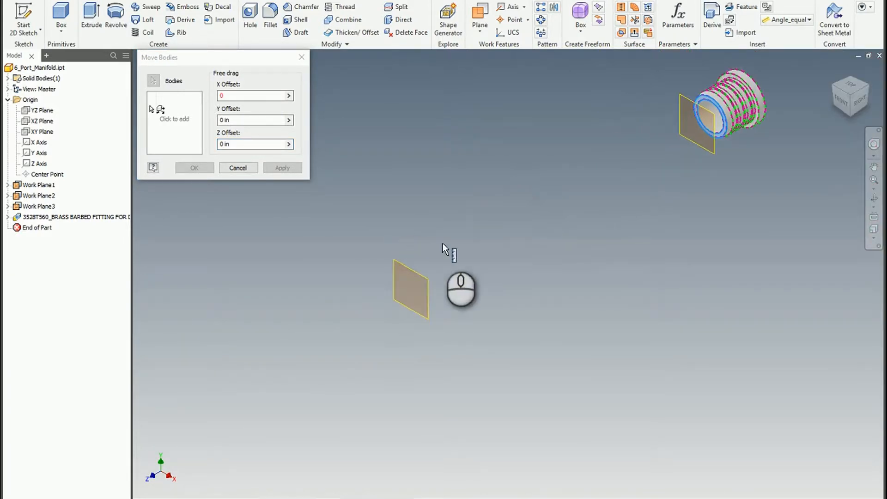
click(411, 271)
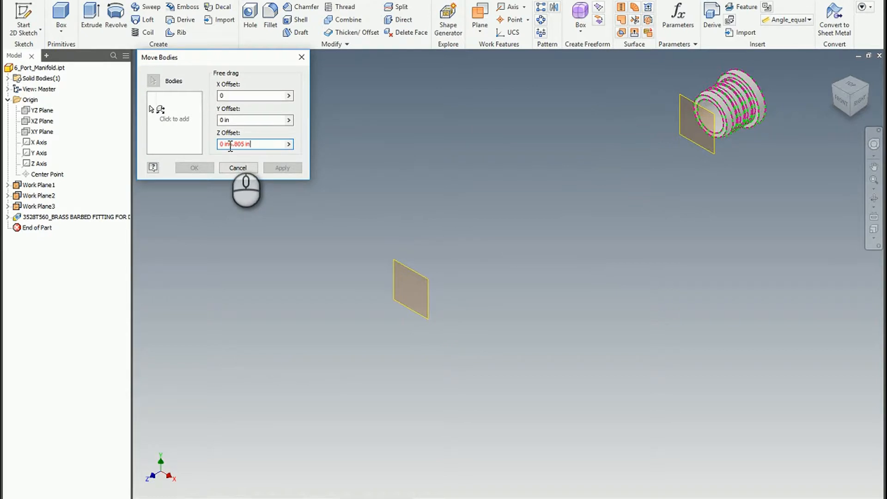
Step: Correct the Z offset to 6.805 in and complete the fitting's move
drag(230, 145, 218, 144)
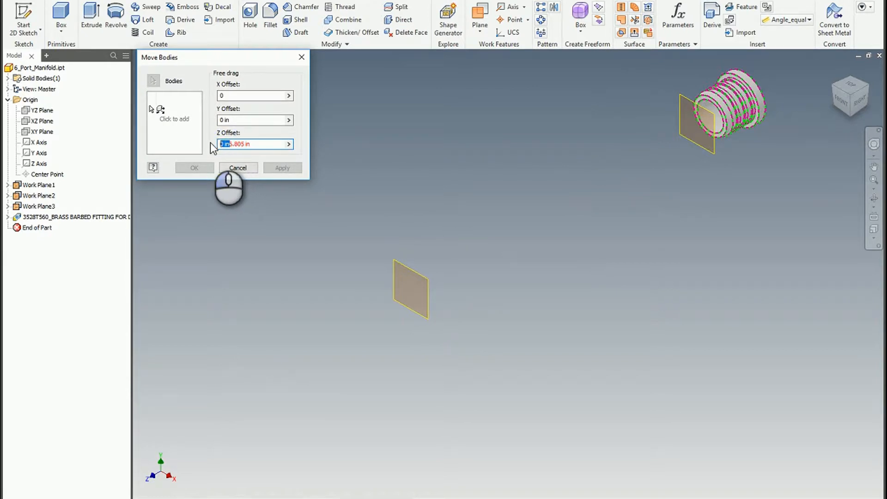
key(BackSpace)
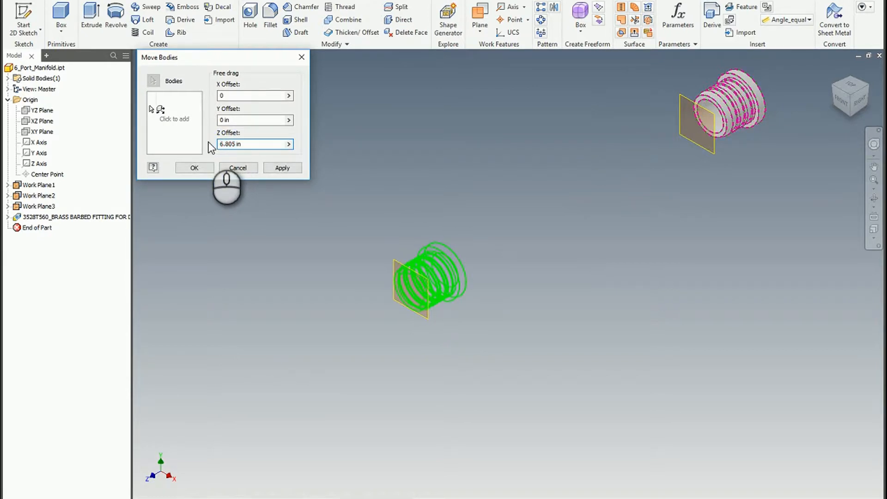
key(Delete)
text(6)
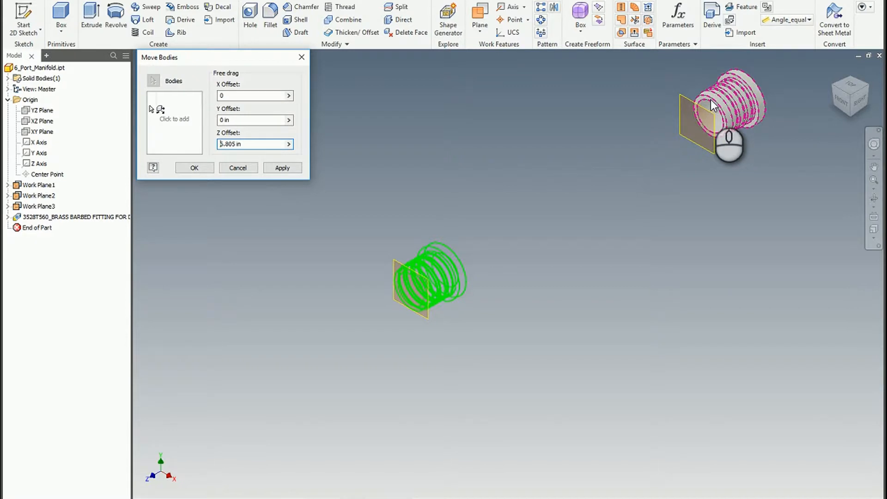
click(194, 167)
Step: Derive the 3528T550 brass barbed fitting into the part as a second solid body, excluding its work geometry
scroll(512, 206, down, 3)
middle_drag(512, 205, 364, 213)
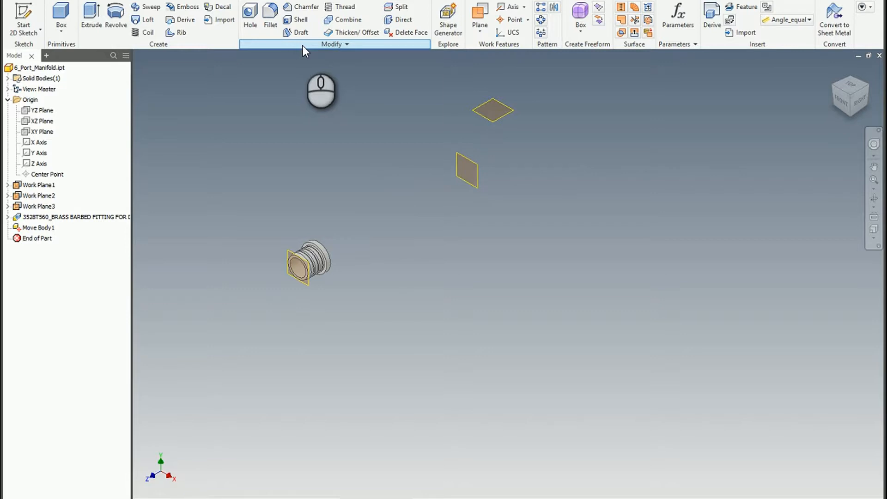
click(180, 19)
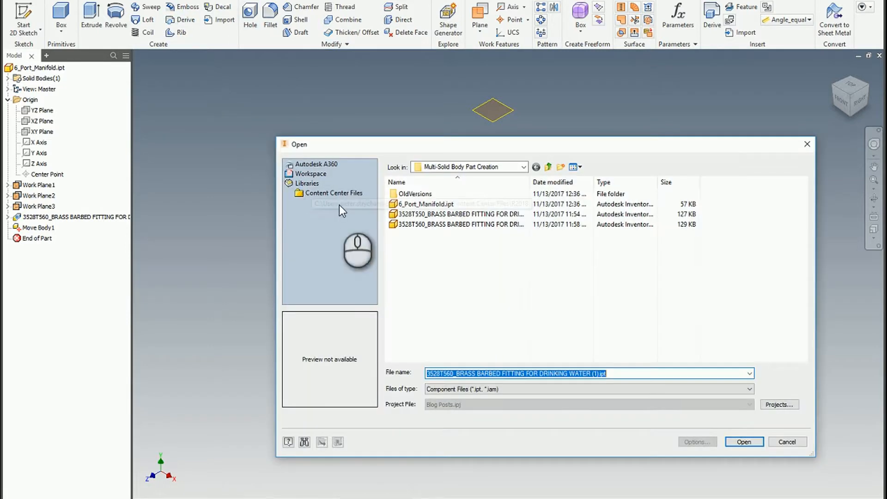
click(417, 215)
click(743, 442)
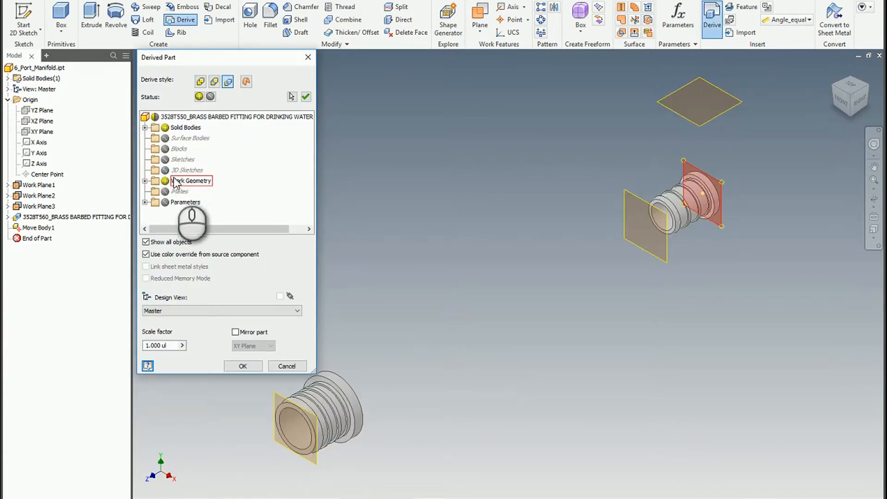
click(166, 182)
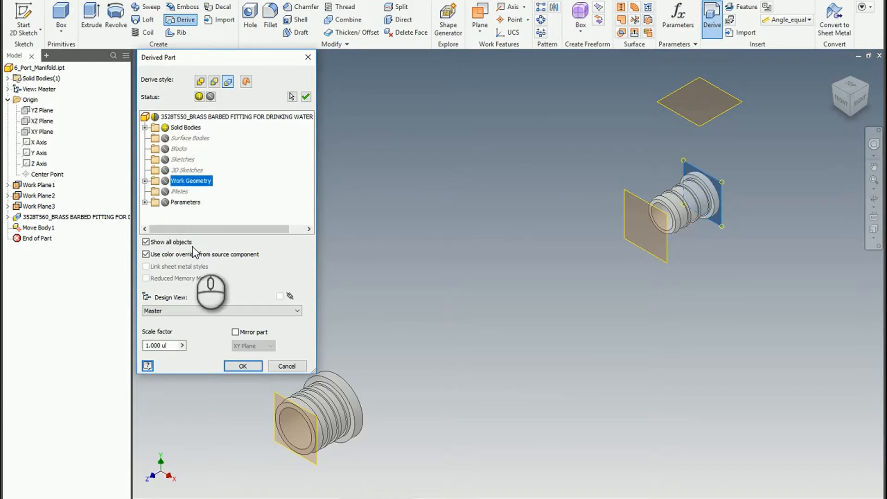
click(235, 368)
Step: Rotate the smaller 3528T550 fitting body by -90 degrees about the X Axis with Move Bodies
shift+middle_drag(511, 263, 545, 260)
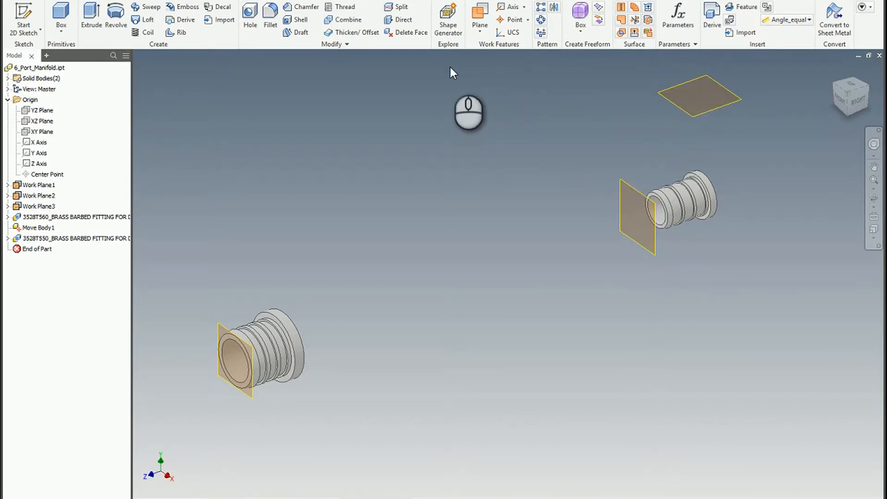
click(341, 45)
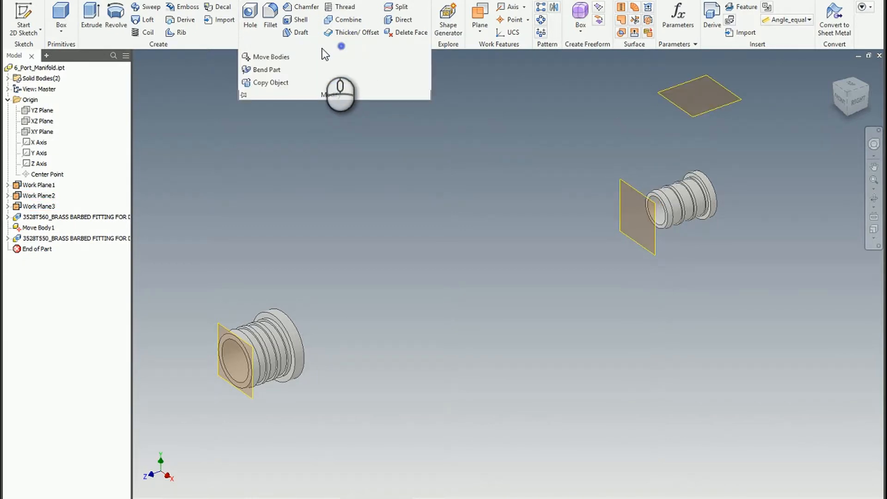
click(270, 56)
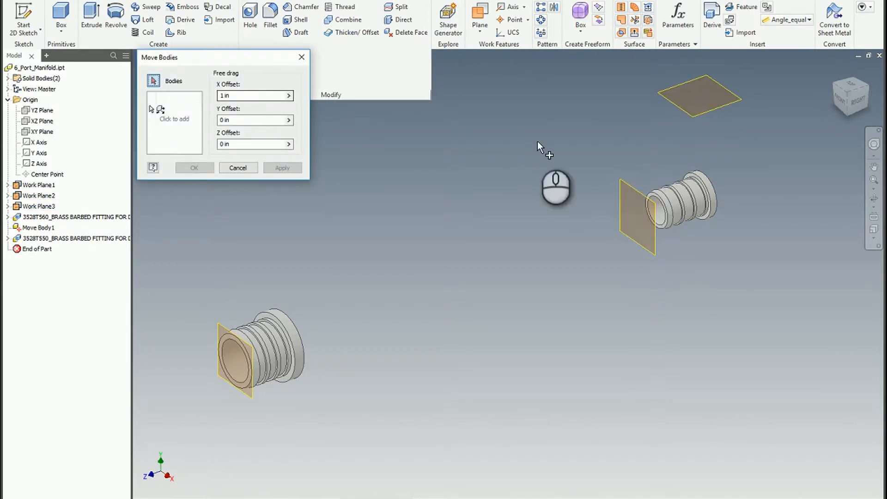
click(647, 191)
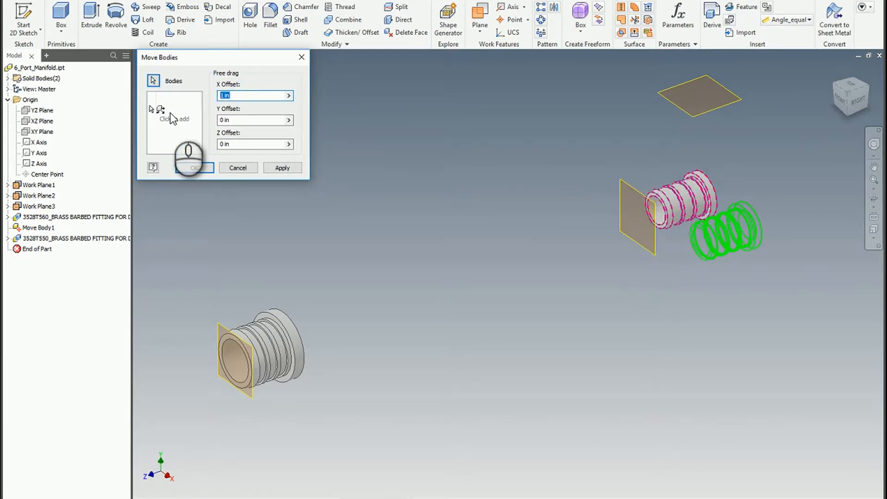
text(0)
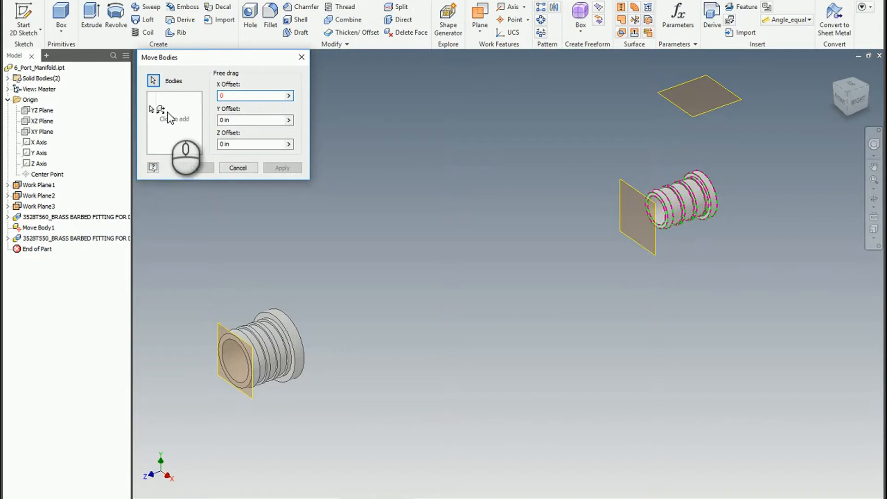
click(162, 111)
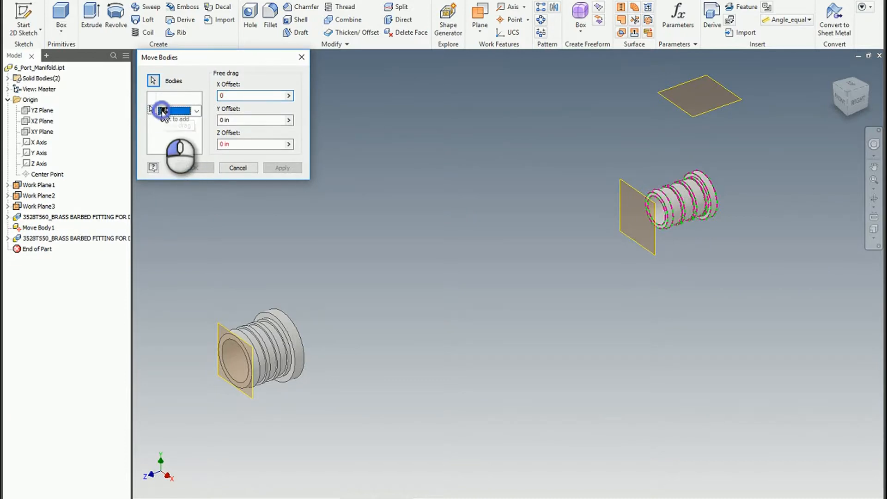
click(196, 111)
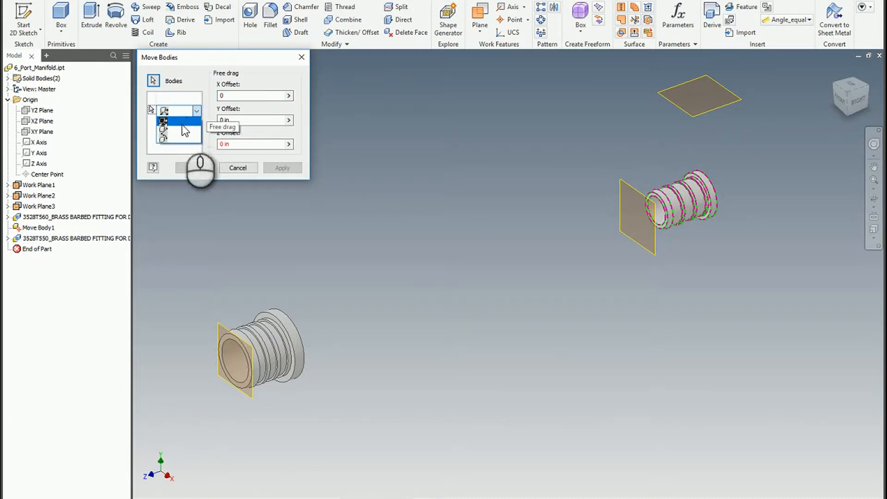
click(173, 137)
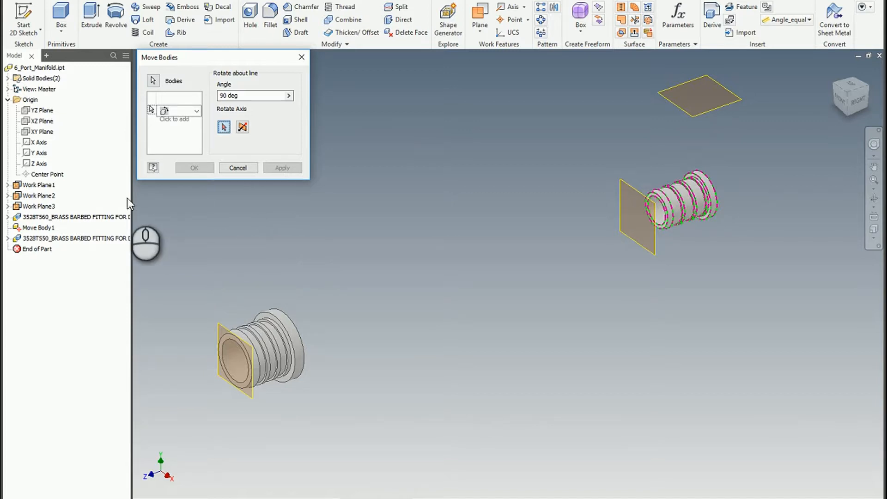
click(36, 142)
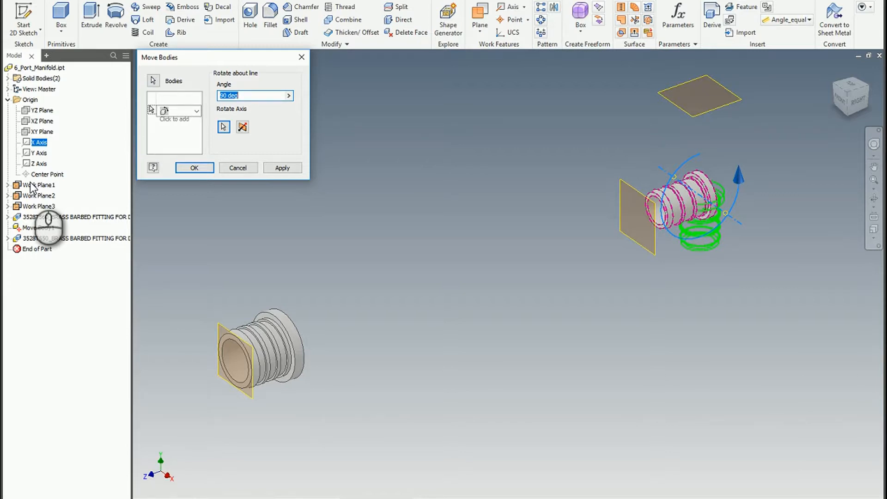
text(90)
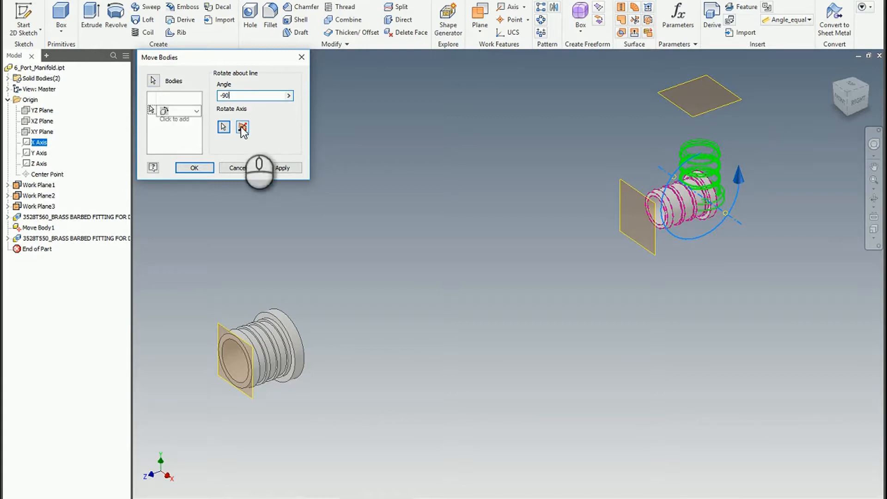
click(279, 169)
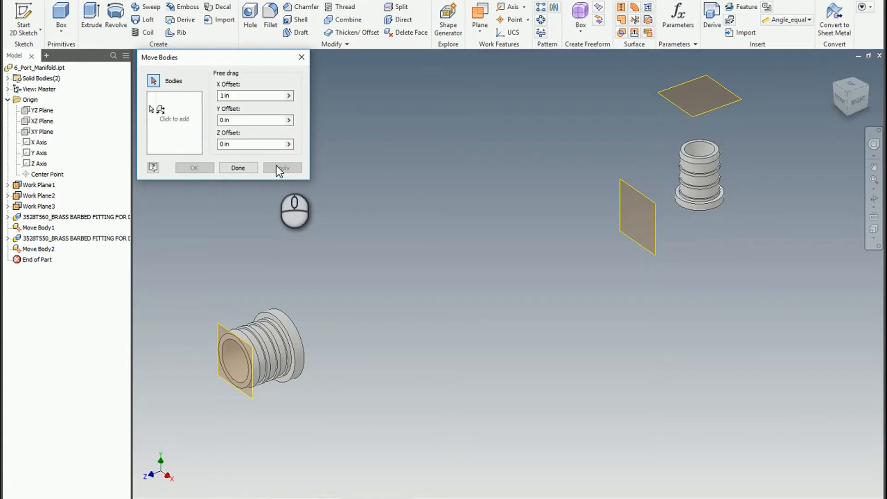
shift+middle_drag(612, 176, 525, 152)
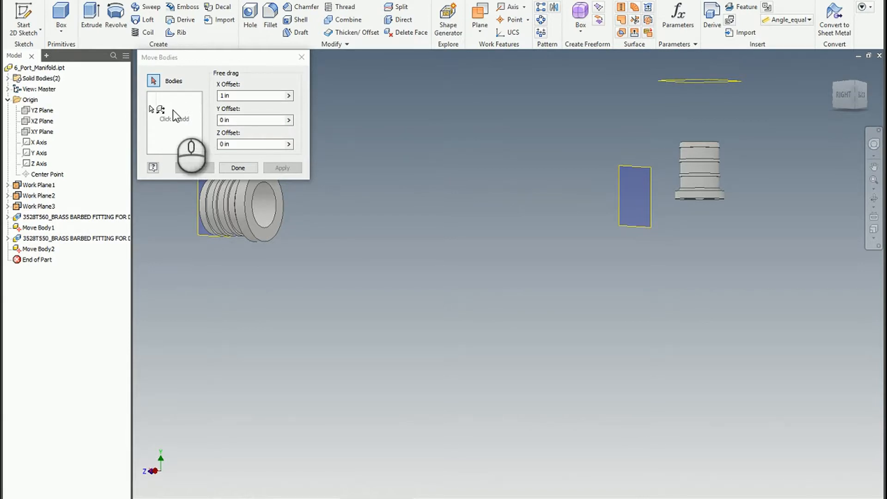
click(701, 173)
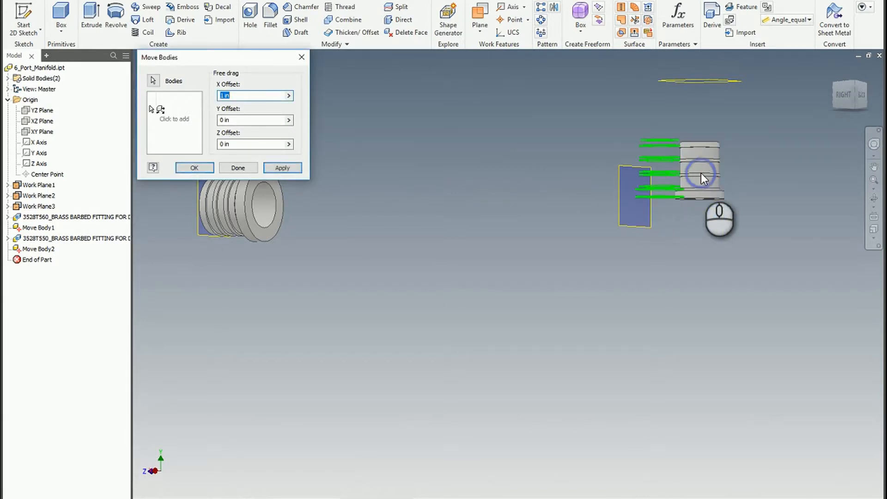
click(252, 95)
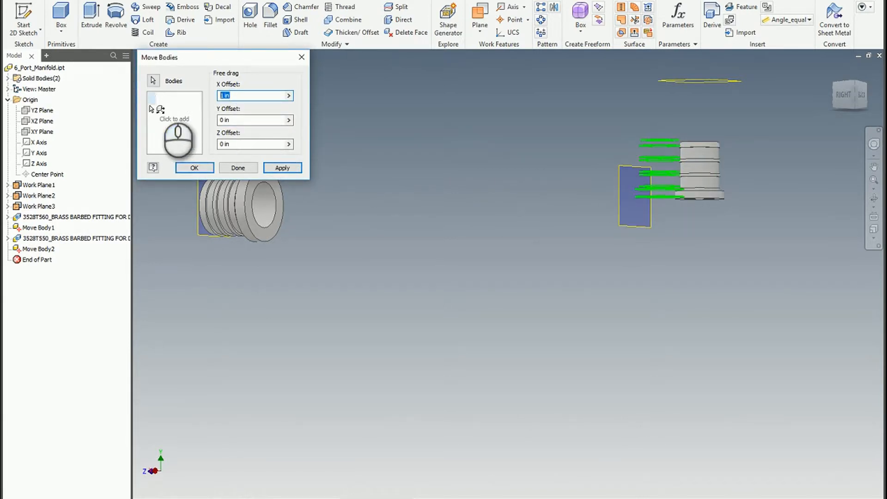
text(0)
click(289, 144)
click(320, 150)
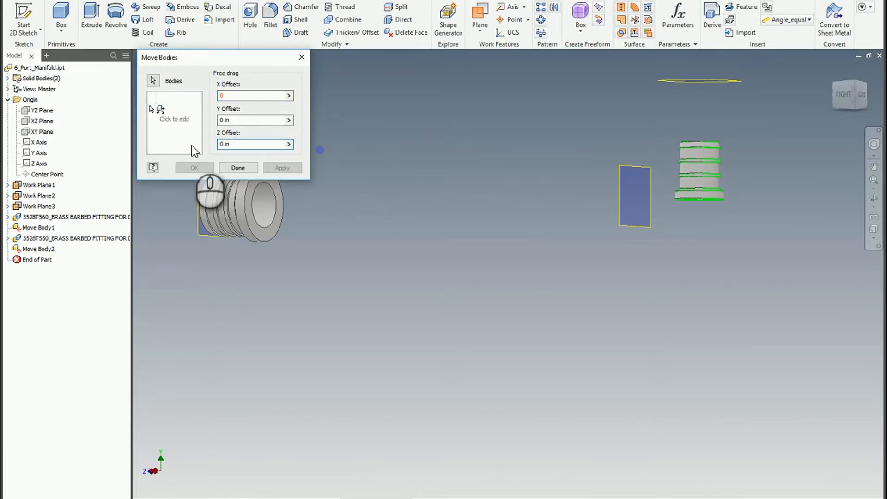
click(29, 133)
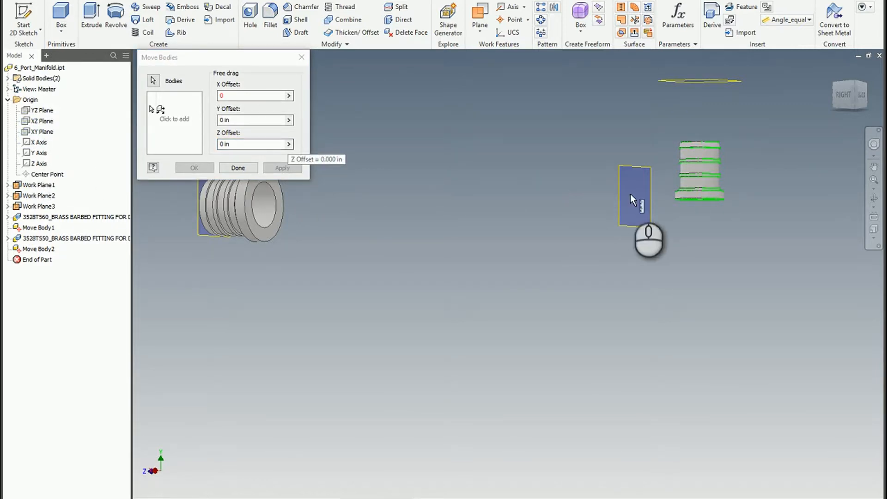
click(237, 167)
Step: Make the origin XY Plane visible and start a Move Bodies free move of the smaller fitting with X offset 0
right_click(29, 131)
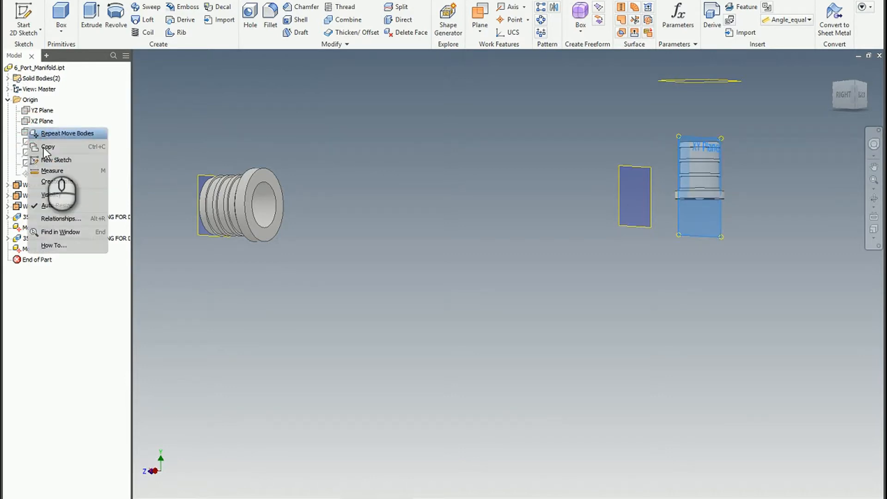
click(54, 196)
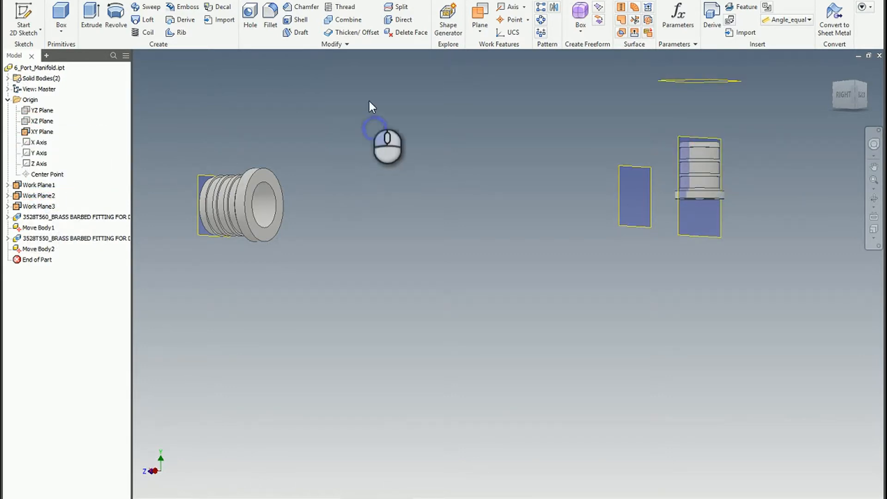
click(357, 44)
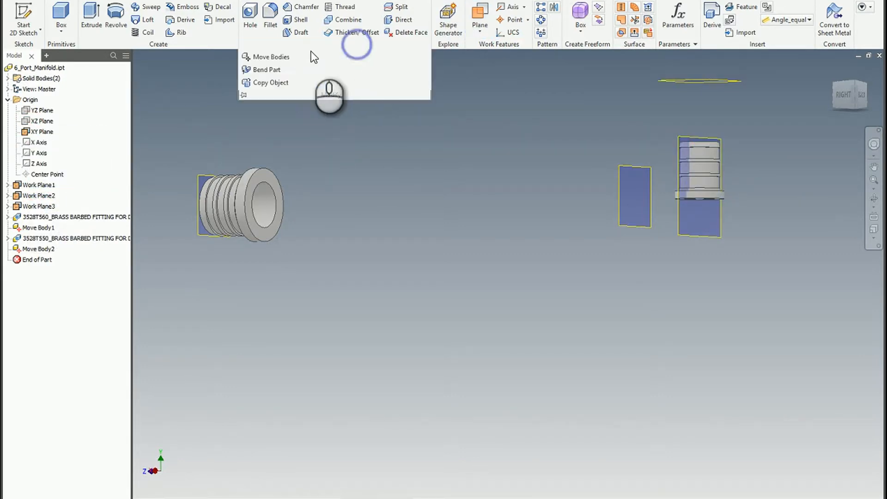
click(269, 57)
click(705, 173)
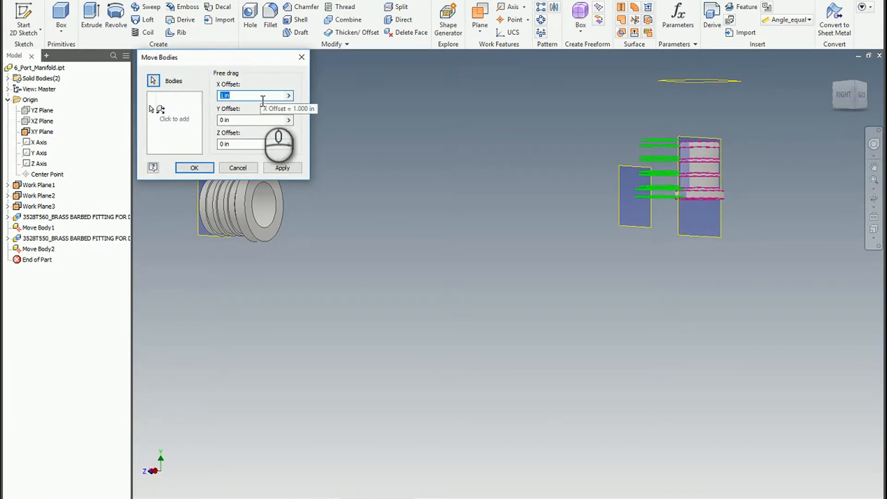
text(0)
Step: Set the Z offset to 1.000 in by measuring from the XY Plane to the nearby parallel work plane, and apply the move
click(278, 144)
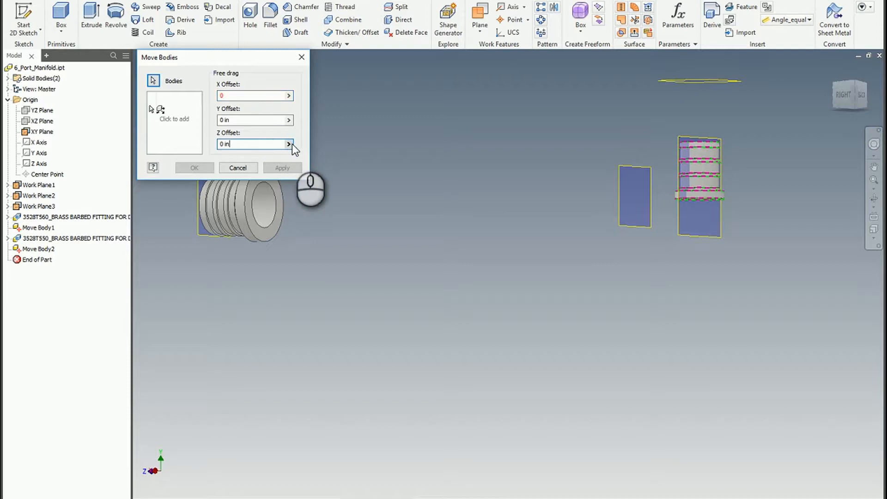
drag(261, 144, 182, 145)
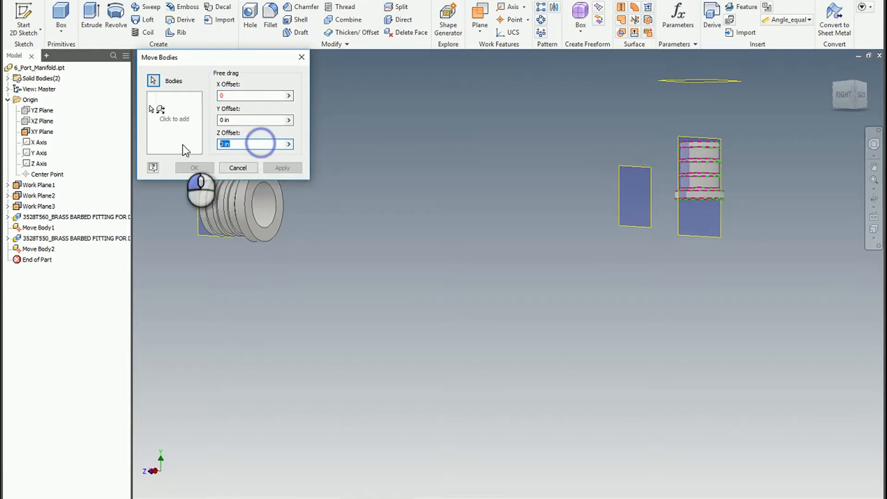
click(290, 144)
click(307, 145)
click(685, 236)
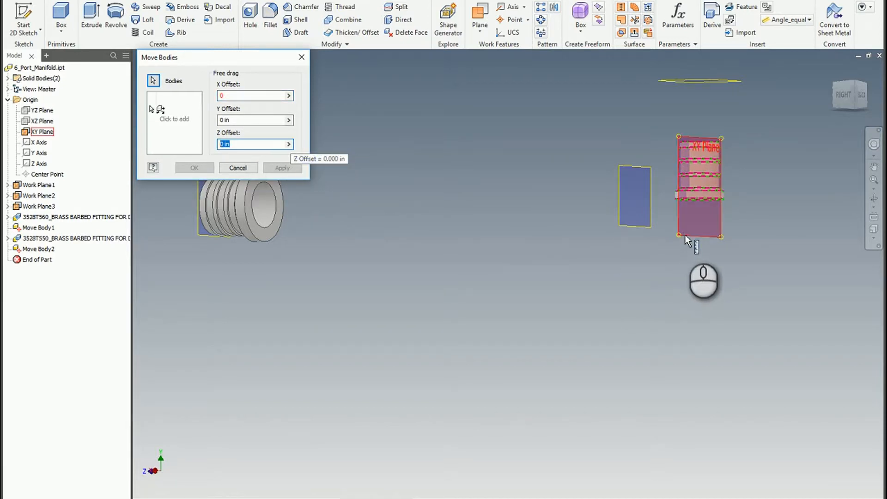
click(634, 229)
shift+middle_drag(633, 228, 689, 241)
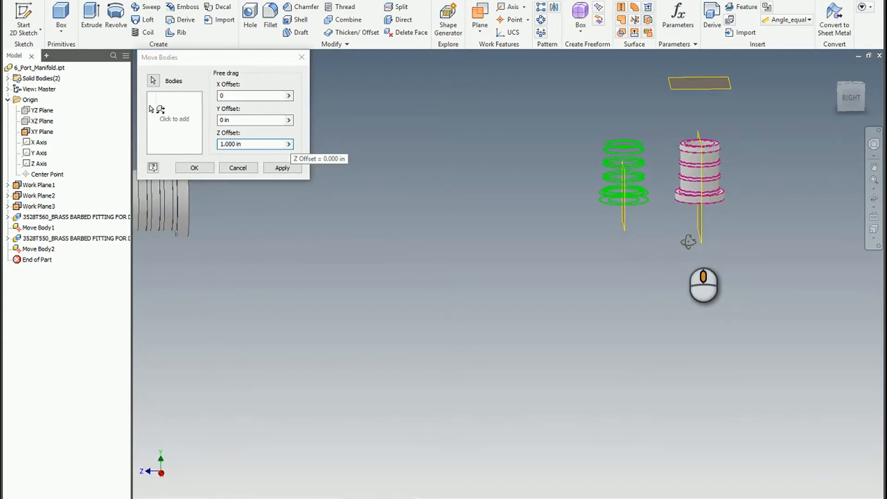
click(280, 168)
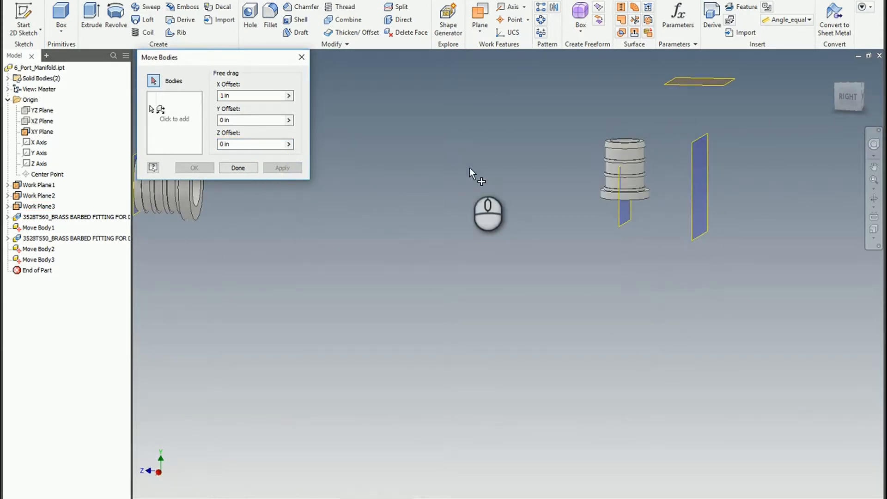
Step: Move the smaller fitting with X offset 0 and Y offset 0.803 in, measured from its upper end face to the horizontal work plane
click(621, 175)
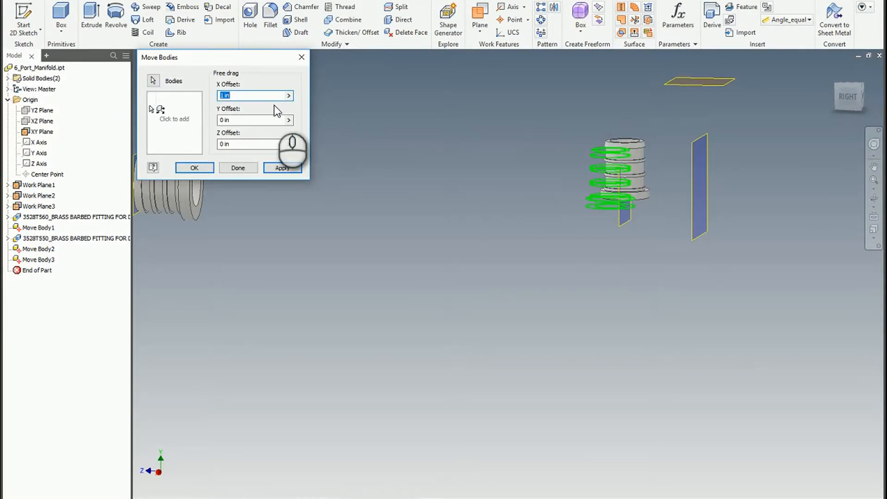
text(0)
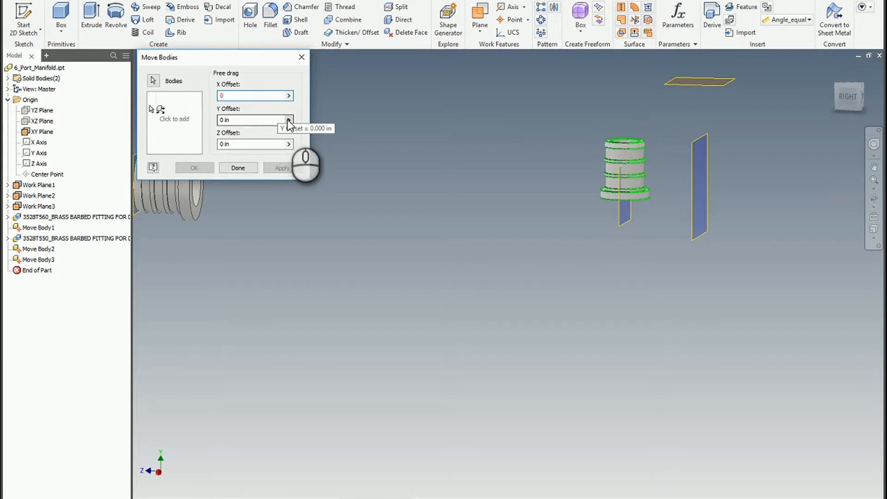
click(226, 121)
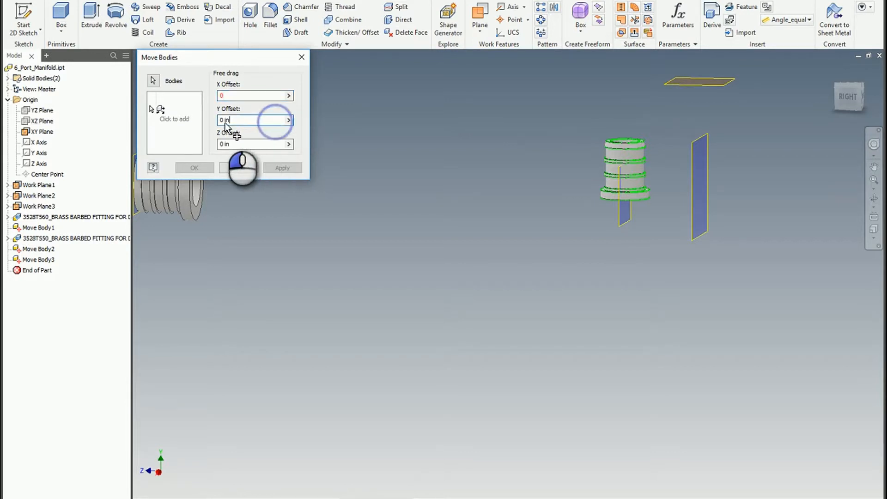
click(289, 123)
click(312, 123)
scroll(635, 122, up, 5)
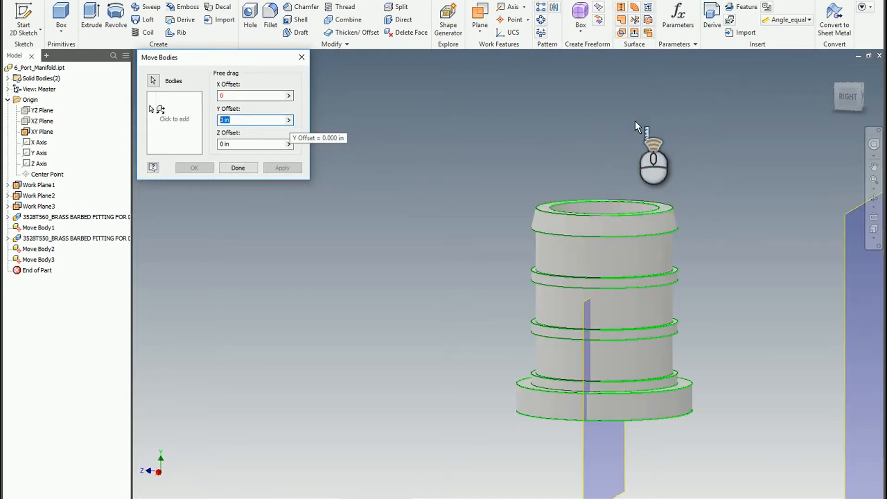
scroll(660, 210, up, 4)
click(667, 202)
scroll(673, 198, down, 6)
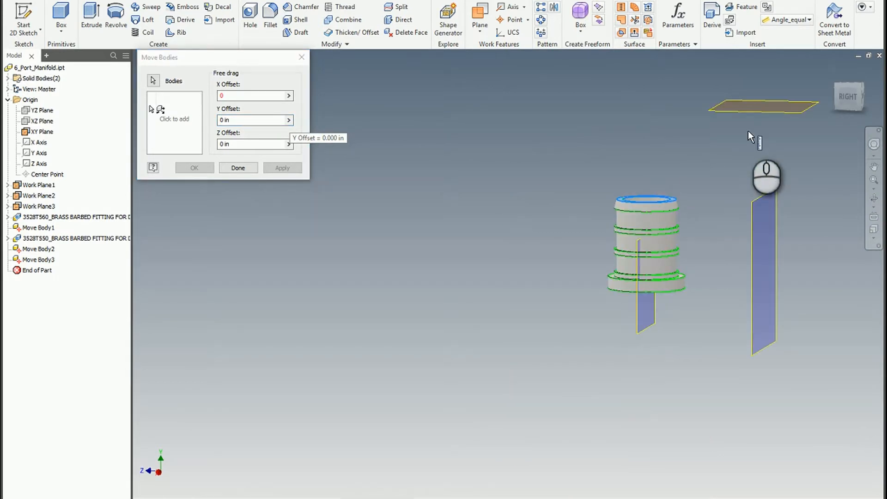
click(753, 112)
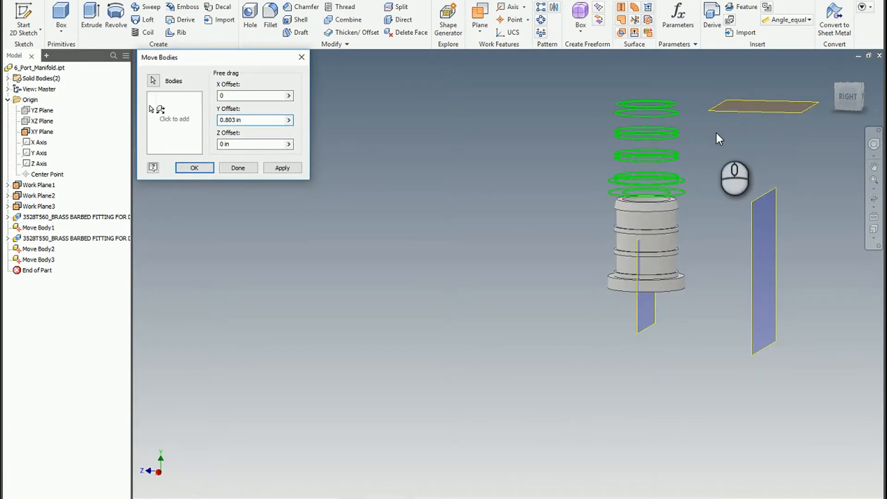
scroll(716, 133, down, 2)
click(194, 167)
shift+middle_drag(452, 226, 426, 218)
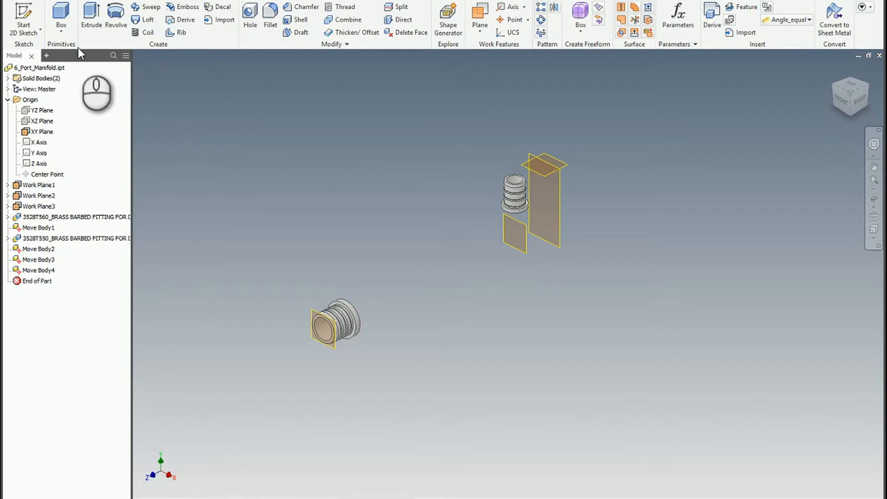
Step: Start a sketch on the XY Plane and draw a circle centred on the origin with its diameter set to the OD parameter
click(31, 20)
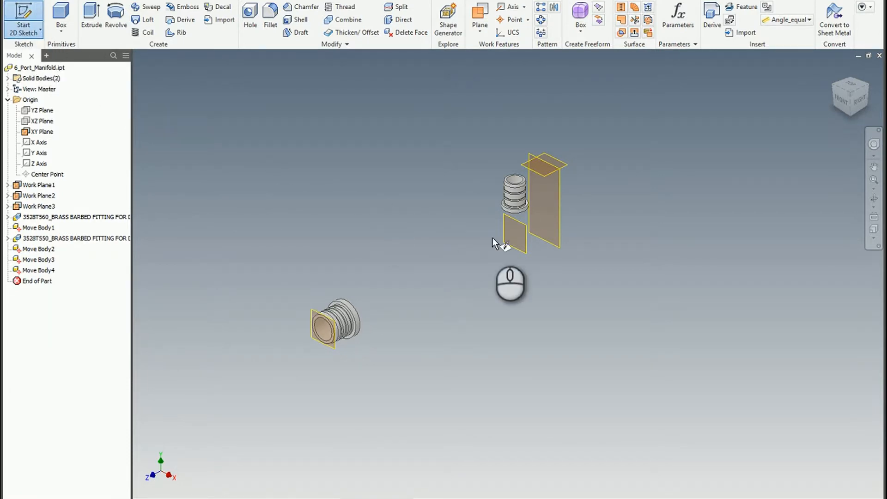
click(41, 132)
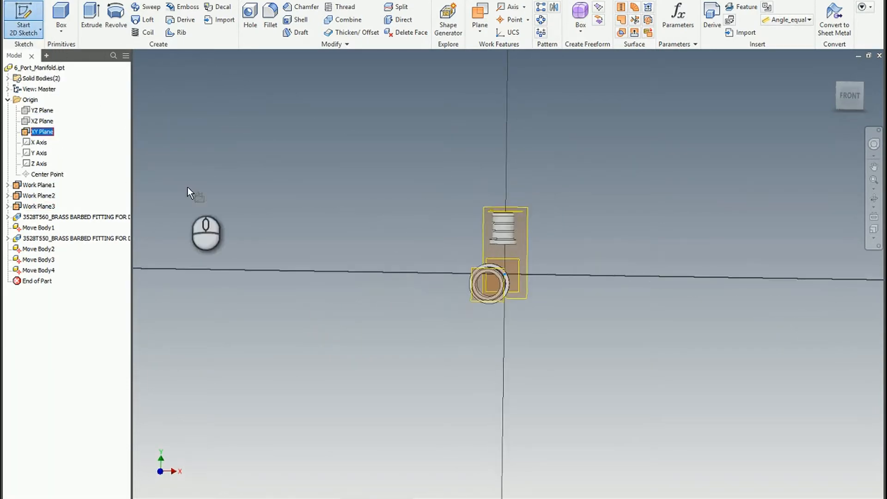
right_click(324, 188)
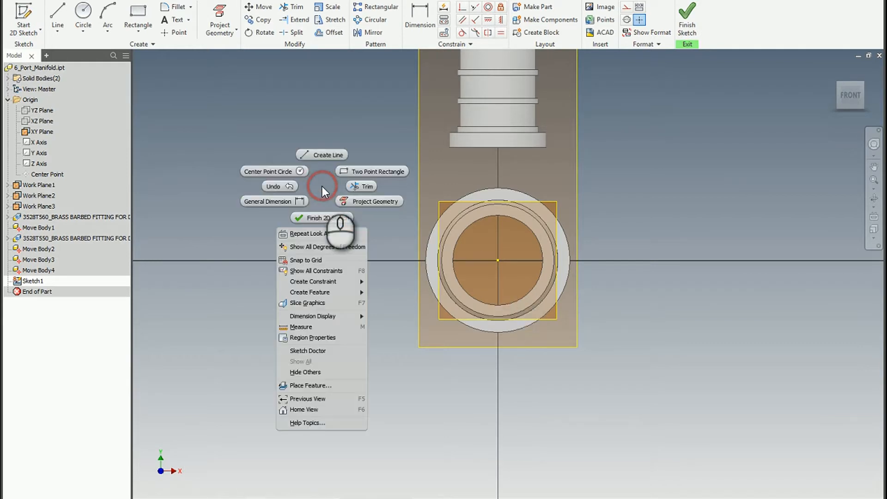
click(298, 171)
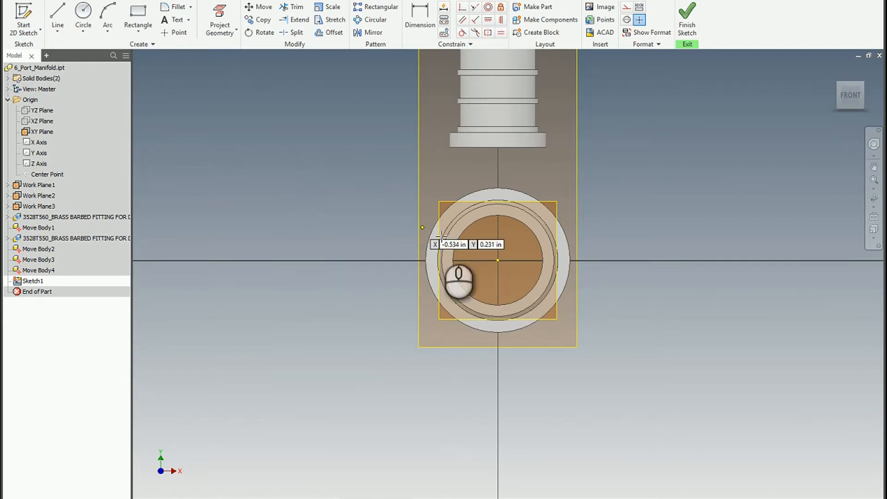
click(498, 260)
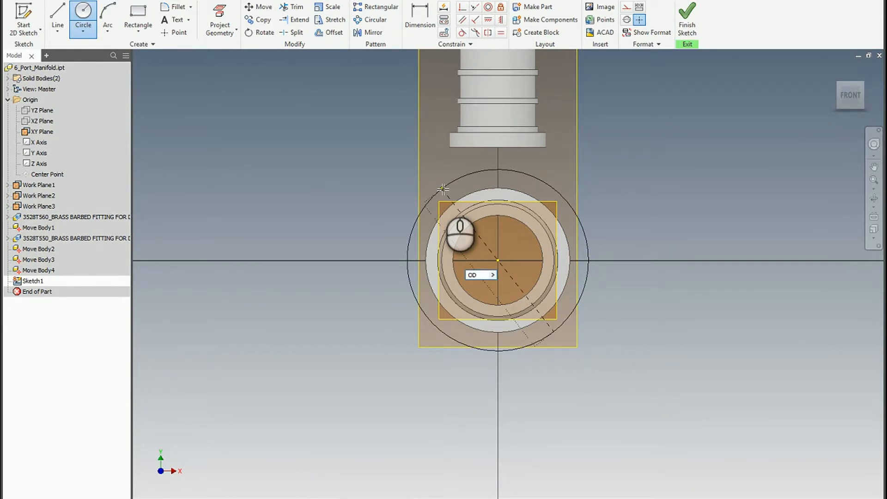
key(Return)
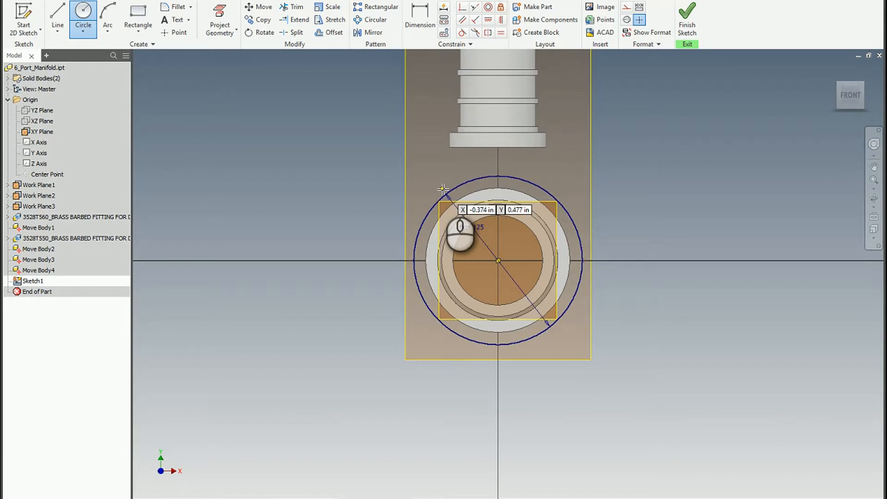
Step: Add a concentric inner circle, dimension the gap between both circles as Thickness=.0625, and finish the sketch
click(498, 260)
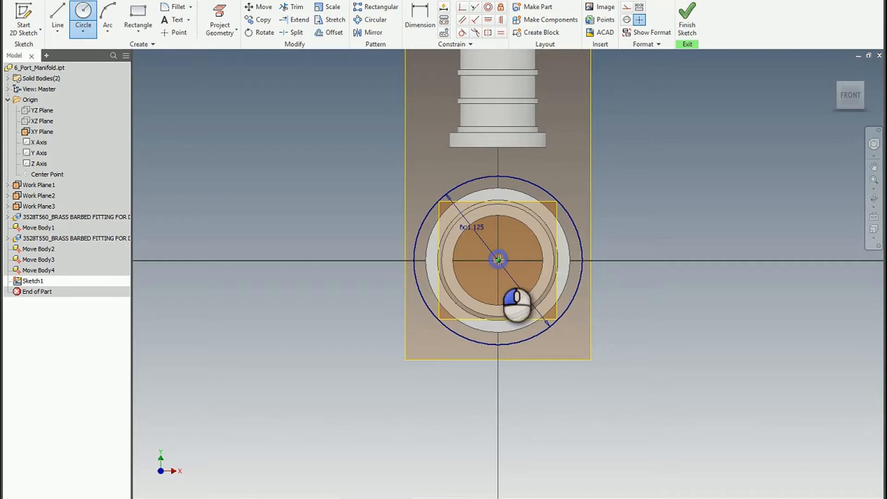
click(514, 185)
right_click(628, 190)
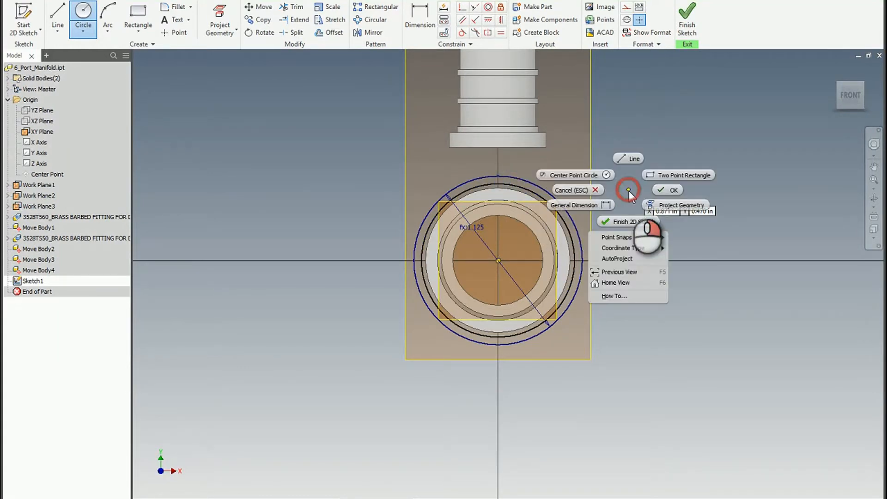
click(600, 206)
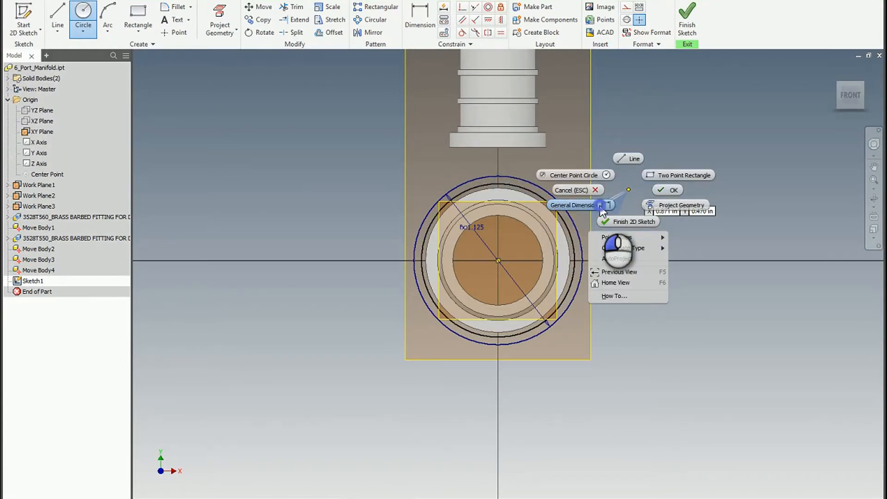
click(561, 220)
click(566, 212)
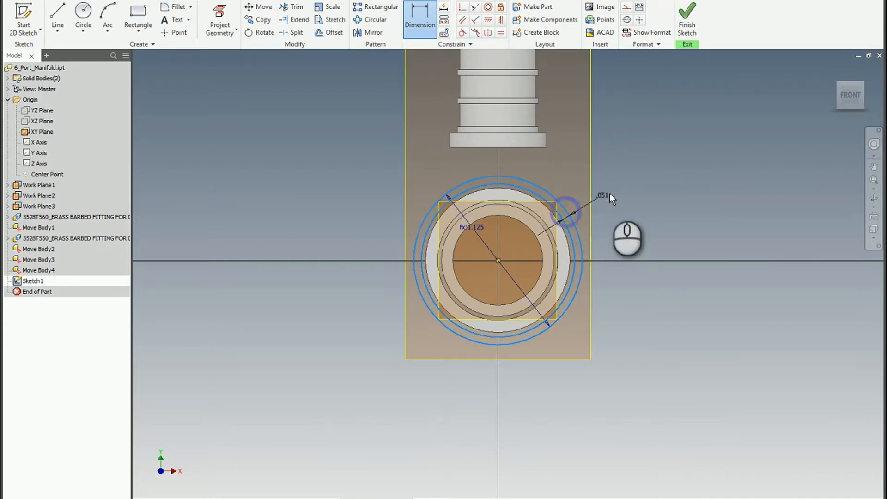
click(628, 181)
text(Thickness=.0625)
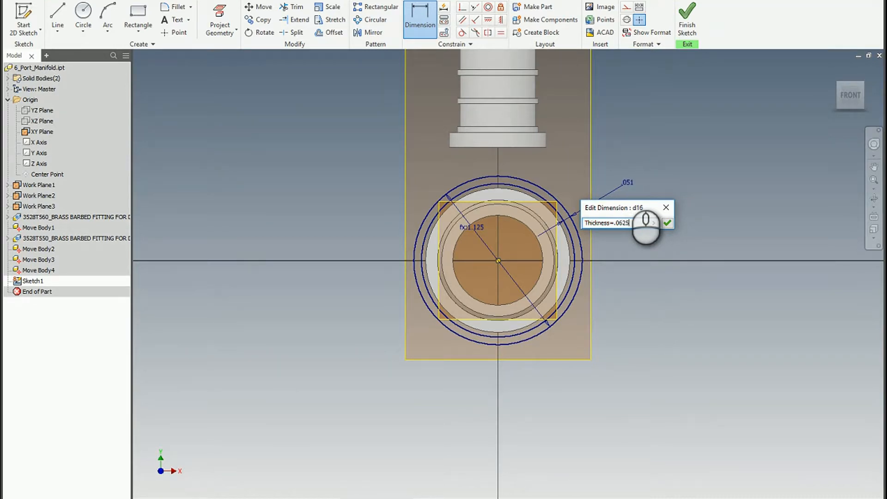
key(Return)
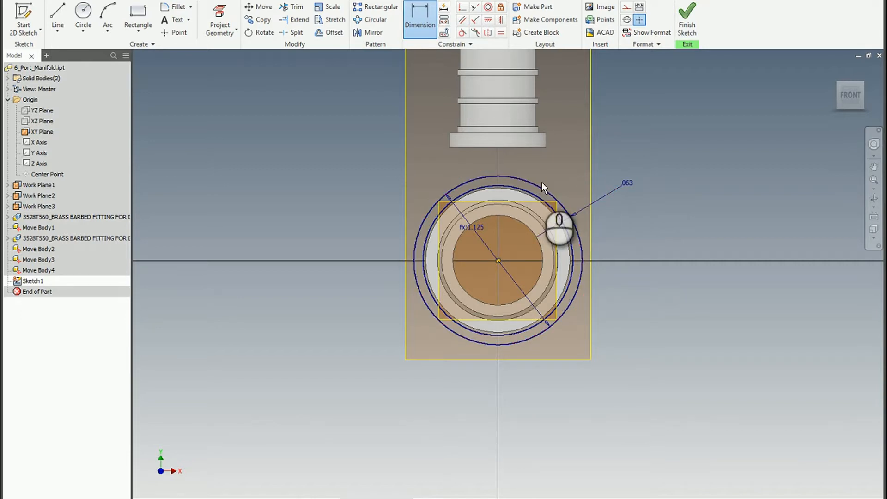
right_click(682, 165)
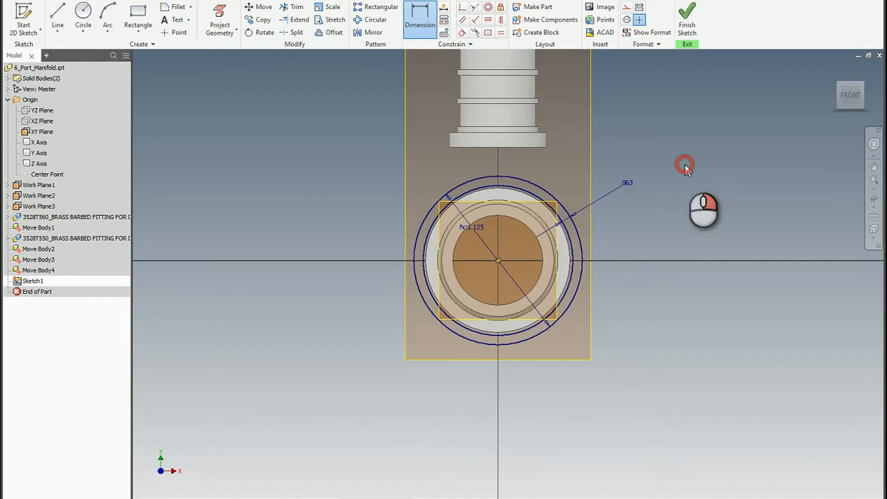
click(681, 187)
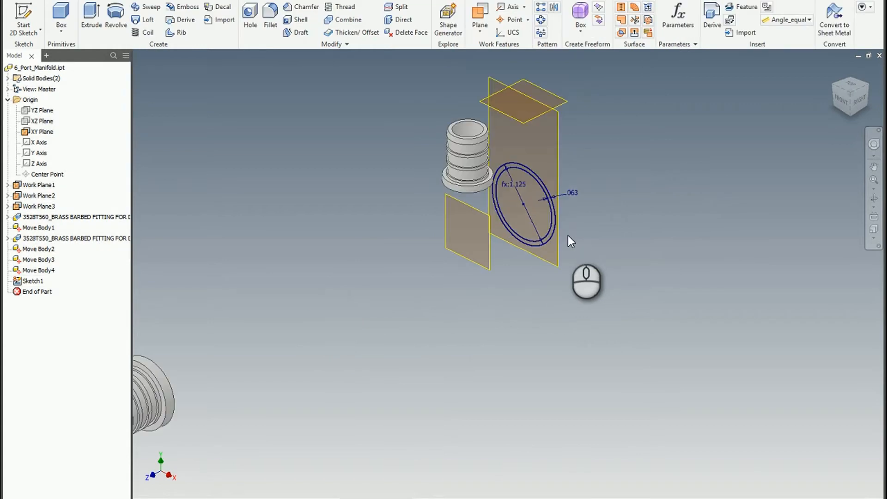
Step: Extrude the ring between the two circles as a new solid, with the distance set to Body_Length/2
right_click(617, 214)
click(666, 199)
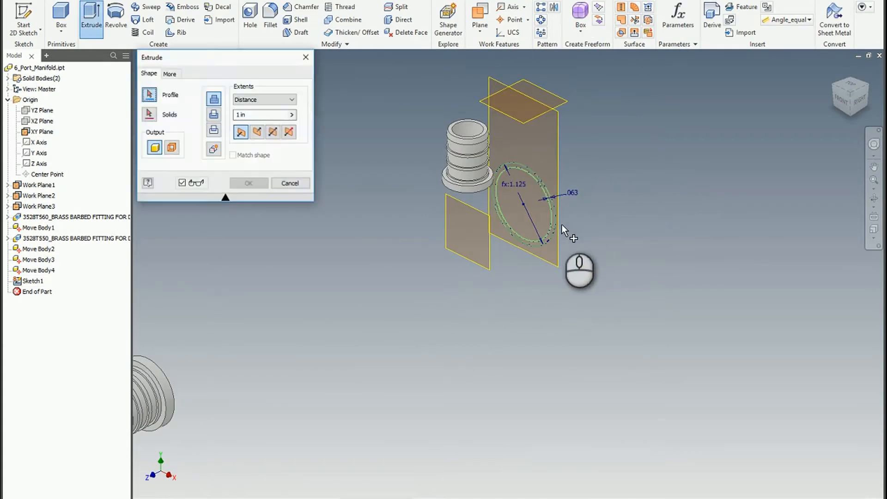
click(552, 228)
click(261, 114)
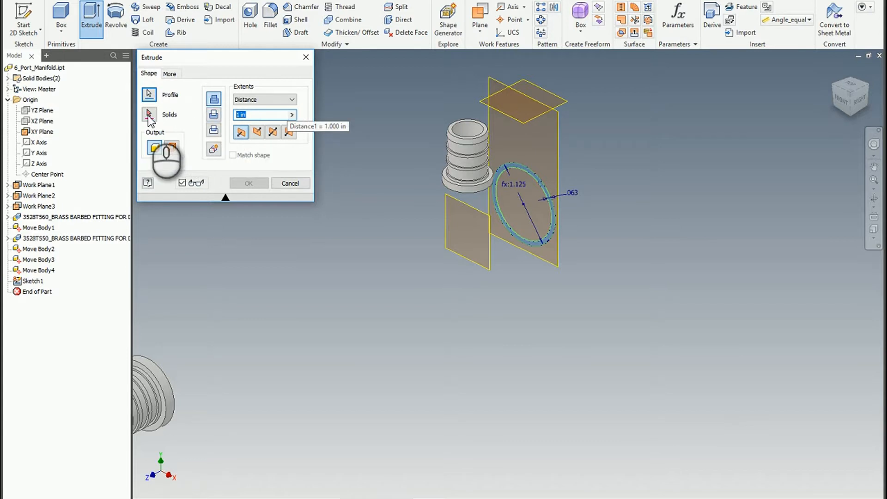
click(213, 150)
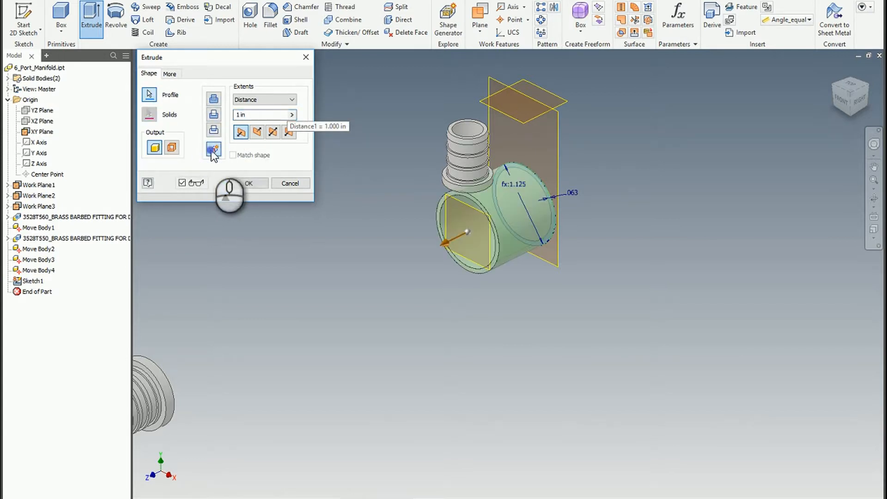
click(292, 118)
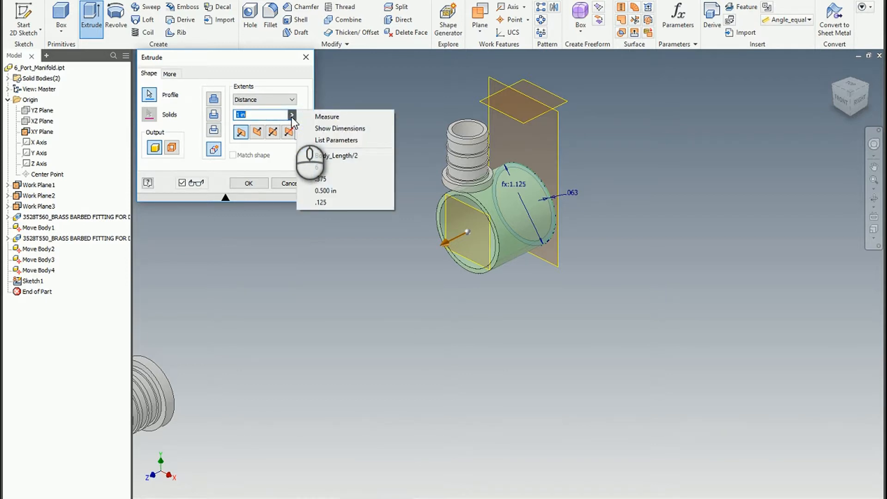
click(319, 139)
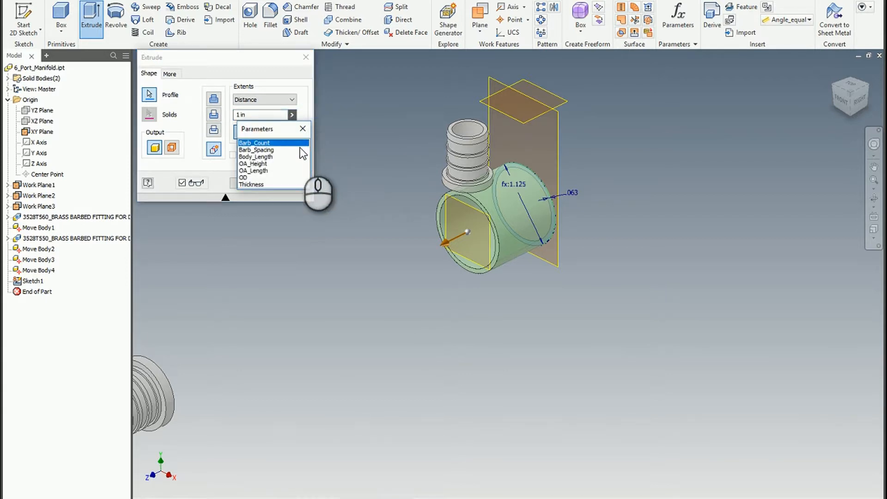
click(271, 157)
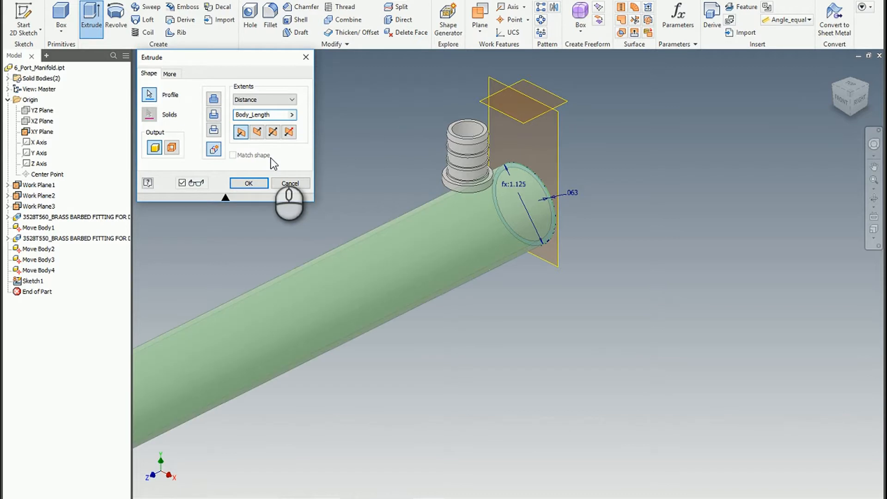
text(/2)
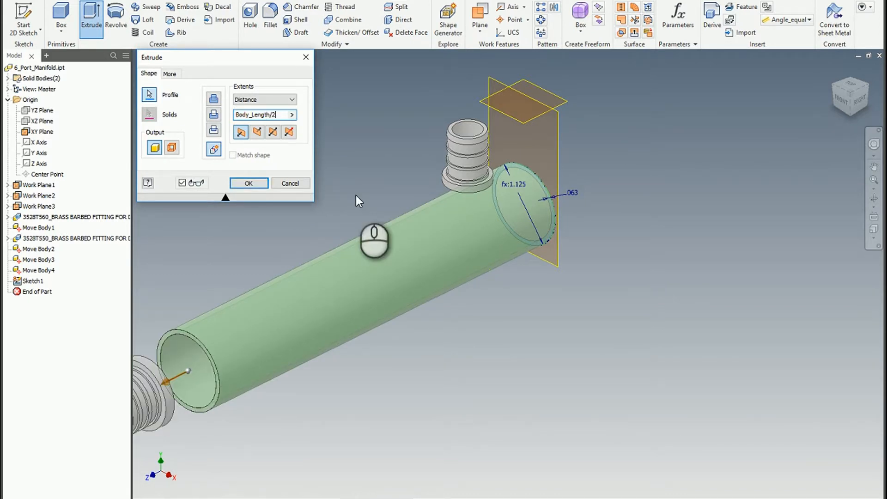
key(Return)
shift+middle_drag(356, 195, 397, 270)
shift+middle_drag(402, 274, 407, 226)
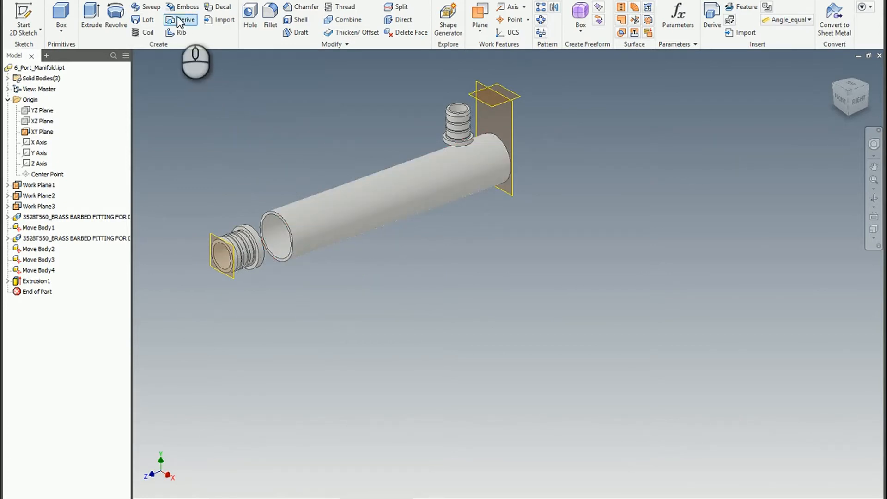
Step: Loft a solid transition from the tube's outer end edge to the outer flange edge of the larger barbed fitting
click(143, 21)
middle_drag(360, 296, 496, 329)
scroll(387, 244, up, 4)
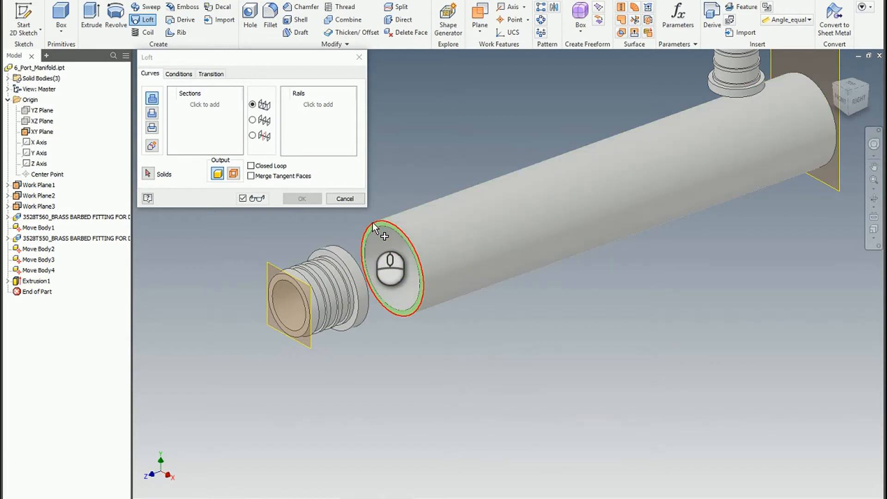
click(373, 227)
shift+middle_drag(369, 223, 306, 266)
middle_drag(390, 254, 711, 422)
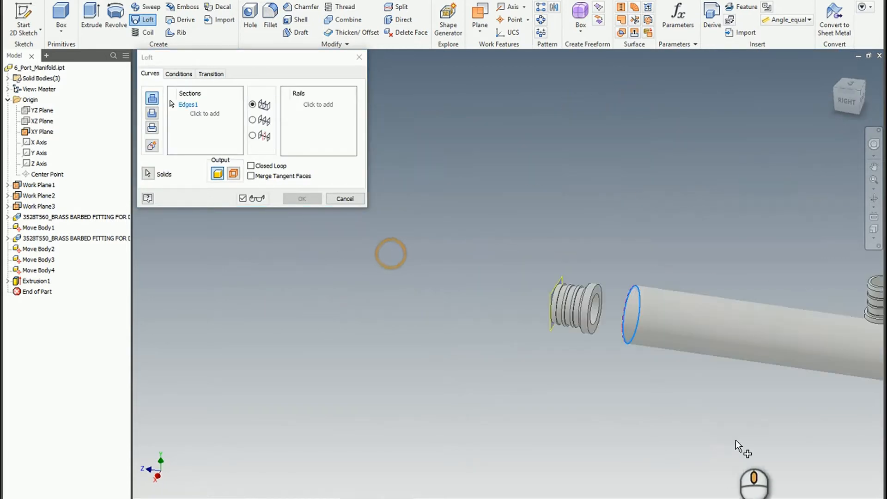
scroll(649, 327, down, 5)
click(530, 116)
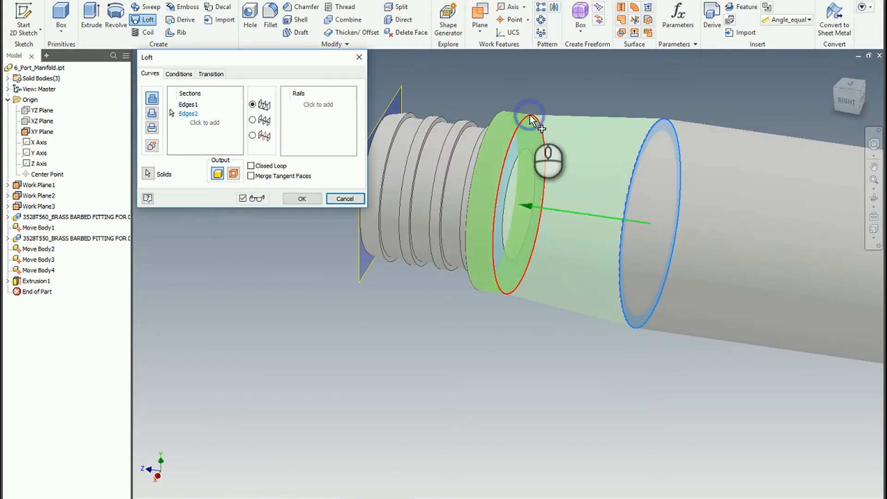
scroll(533, 241, up, 3)
shift+middle_drag(521, 259, 572, 227)
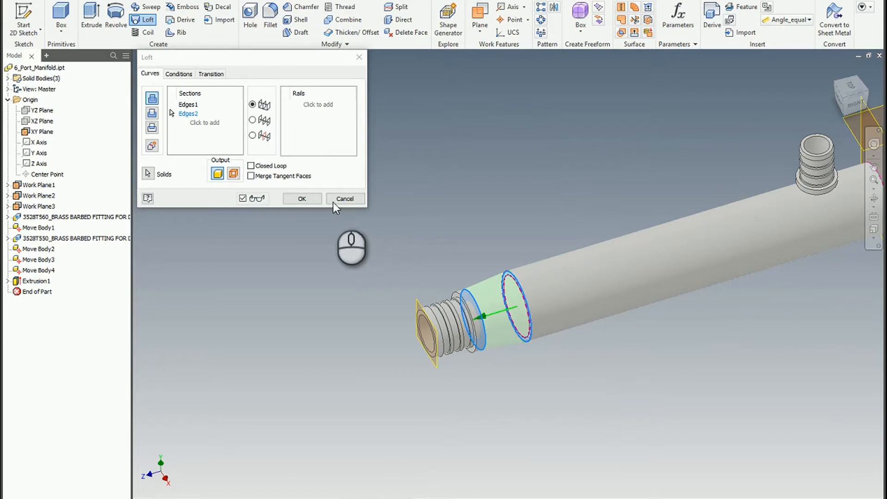
click(311, 197)
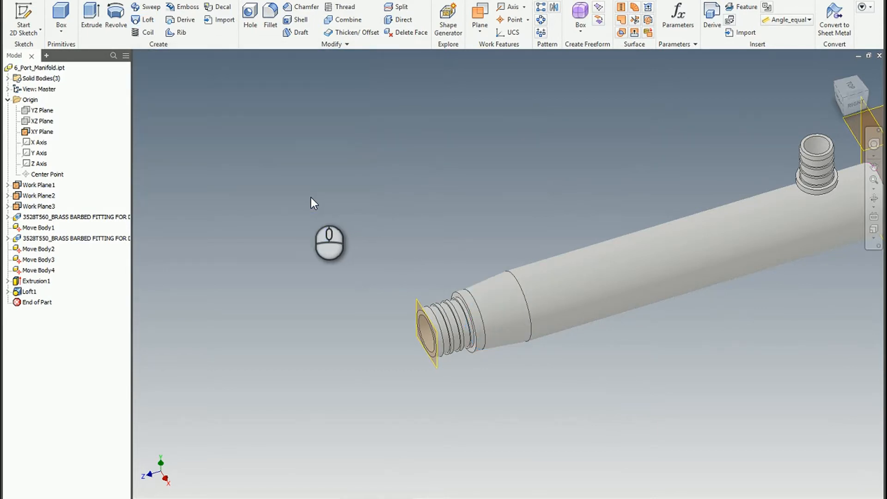
Step: Cut a loft through the transition from the tube's inner end edge to the larger fitting's bore edge
shift+middle_drag(483, 267, 240, 188)
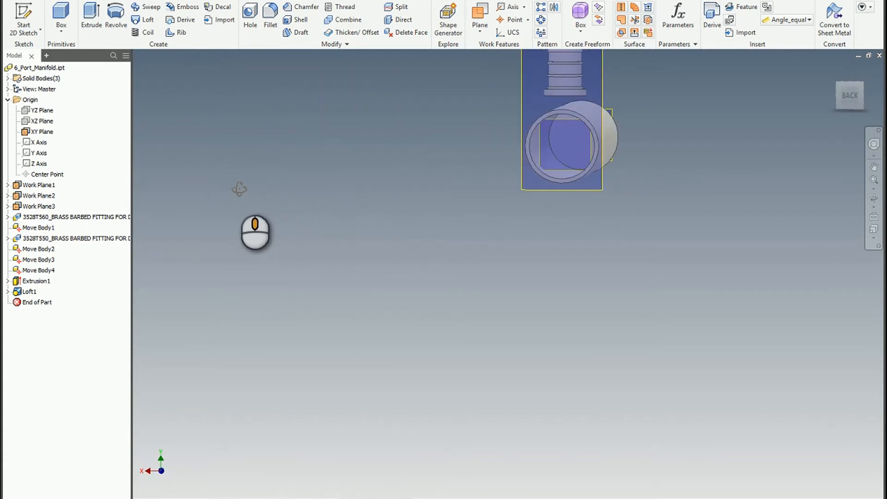
click(145, 19)
scroll(534, 150, up, 8)
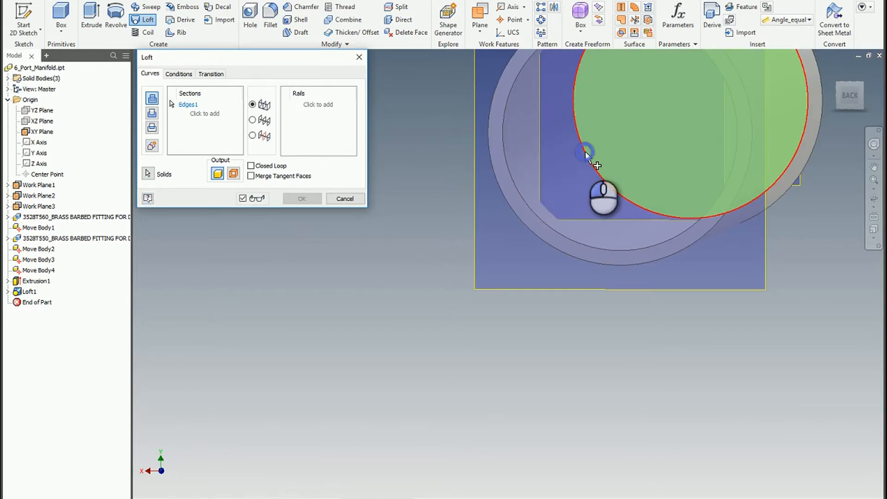
click(585, 152)
scroll(582, 157, down, 5)
shift+middle_drag(582, 167, 797, 182)
scroll(582, 222, up, 3)
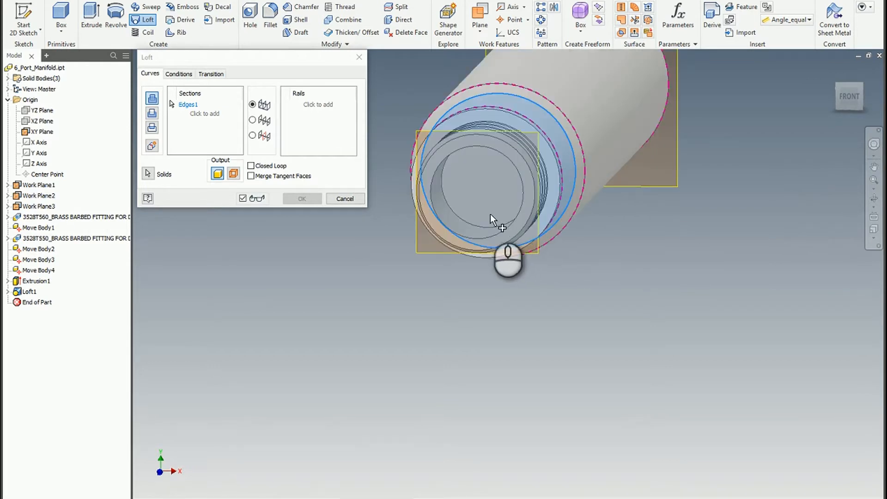
click(464, 219)
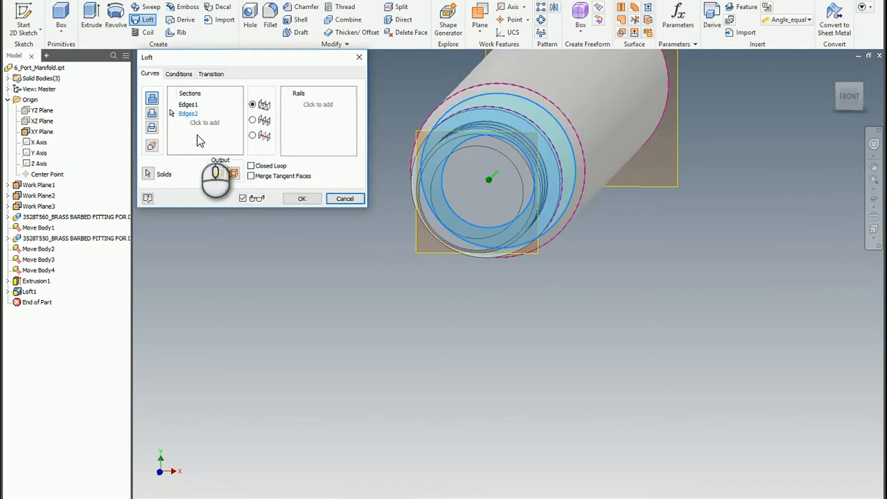
click(152, 115)
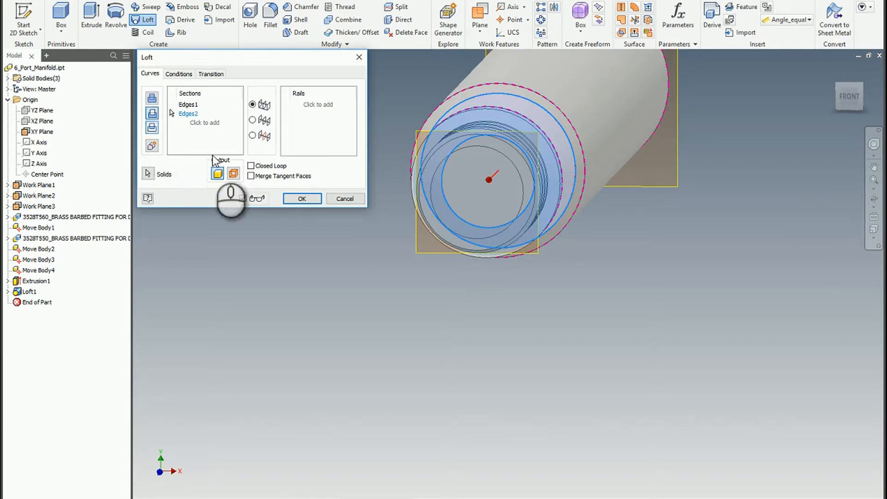
shift+middle_drag(461, 202, 435, 206)
click(301, 199)
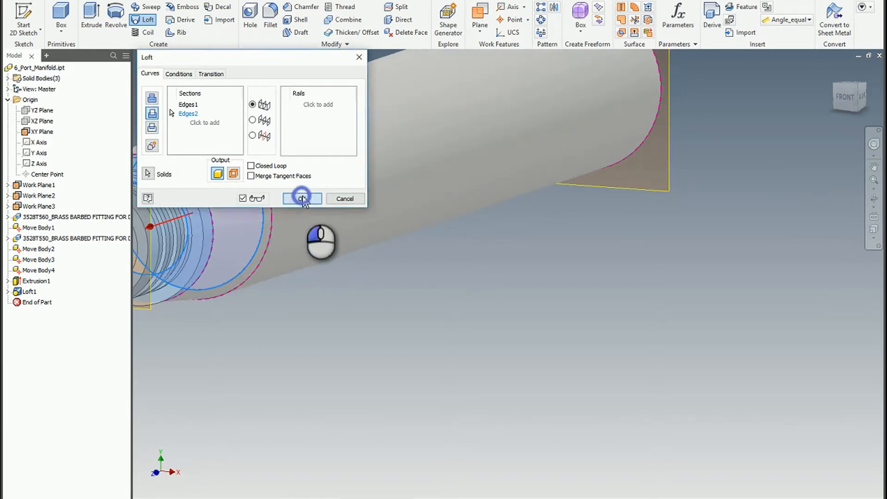
mouse_move(303, 196)
shift+middle_down()
mouse_move(359, 201)
mouse_move(303, 208)
shift+middle_up()
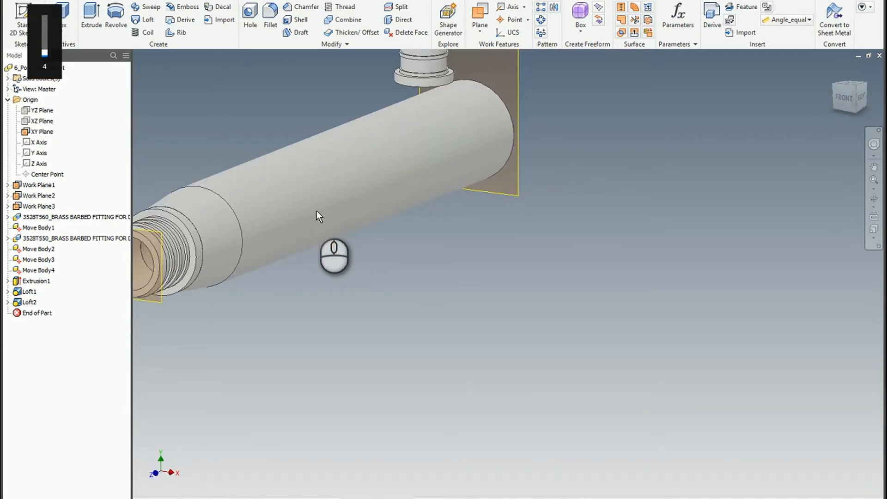
drag(47, 13, 45, 9)
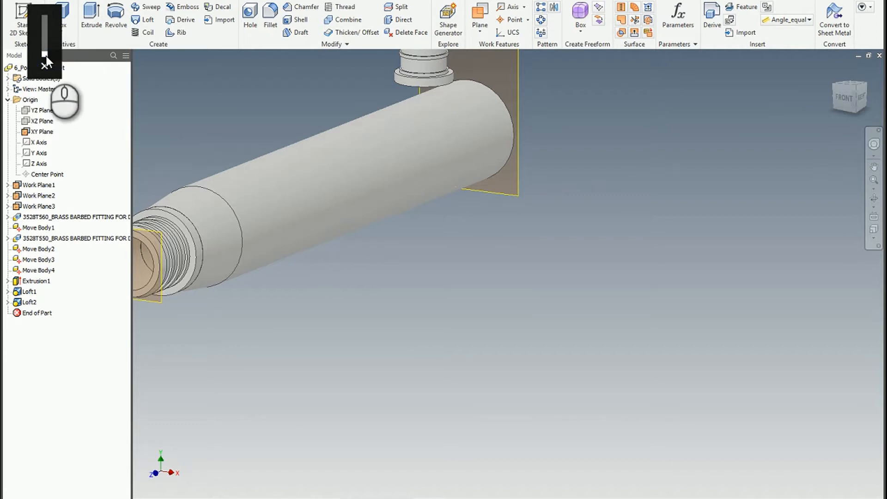
drag(45, 57, 46, 1)
drag(44, 52, 45, 10)
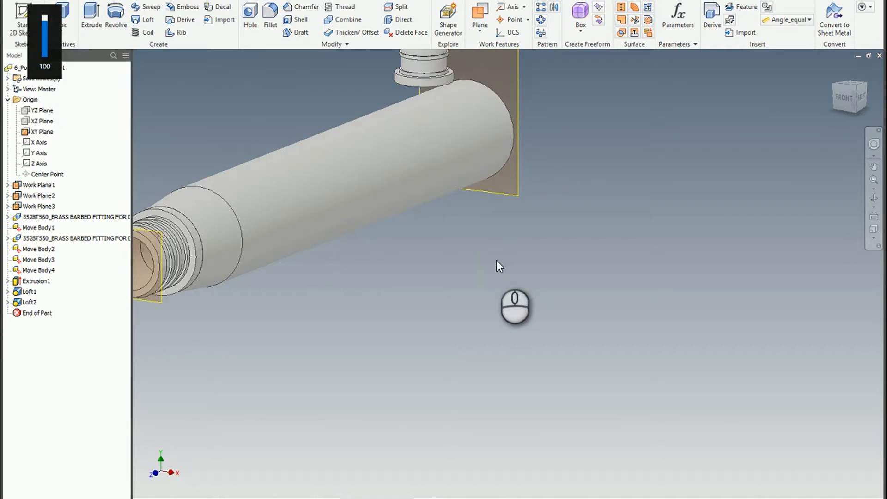
middle_drag(411, 301, 493, 298)
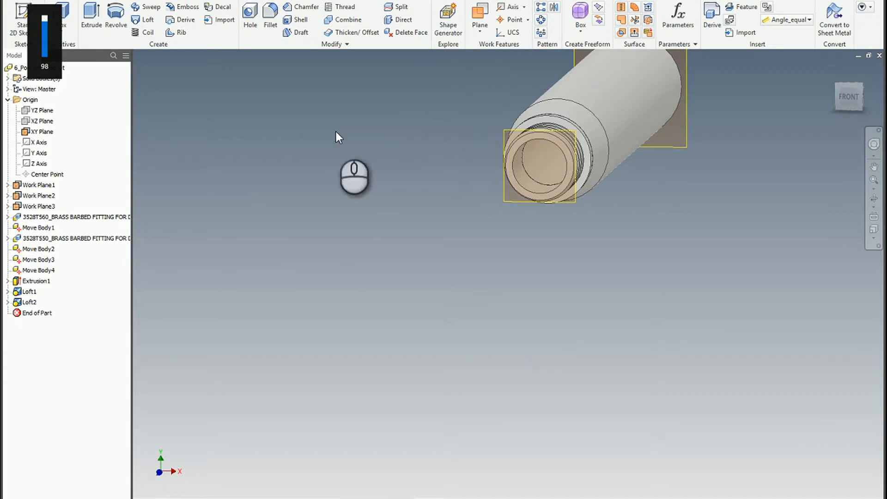
Step: Use Replace Face to replace the smaller fitting's flat bottom face with the tube's outer cylindrical face
shift+middle_drag(443, 184, 544, 281)
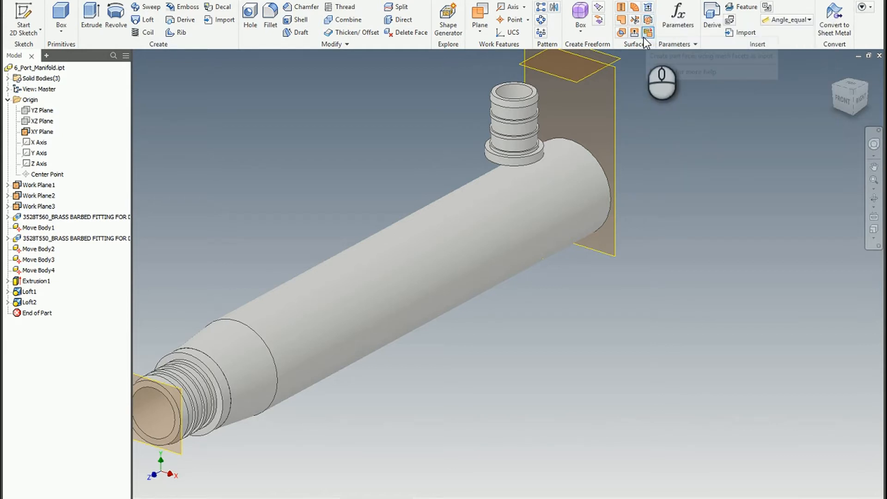
click(648, 8)
shift+middle_drag(547, 347, 546, 317)
scroll(529, 109, up, 5)
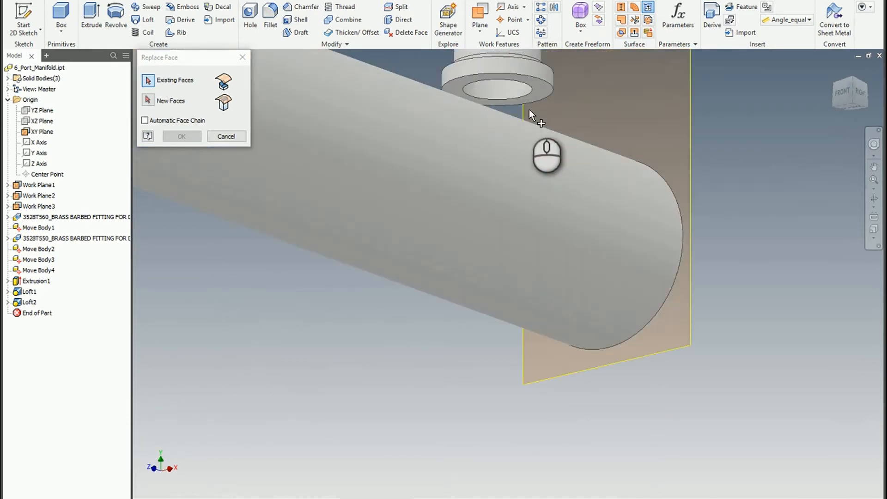
click(545, 78)
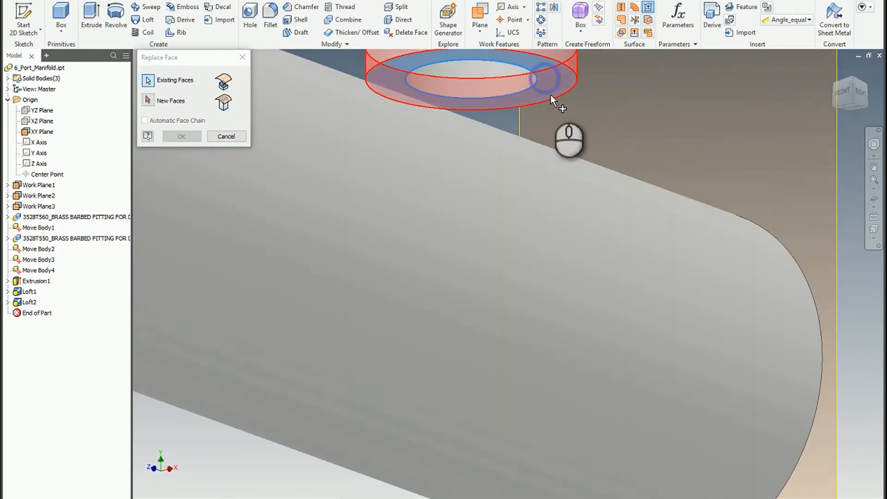
scroll(554, 116, down, 5)
shift+middle_drag(566, 168, 466, 251)
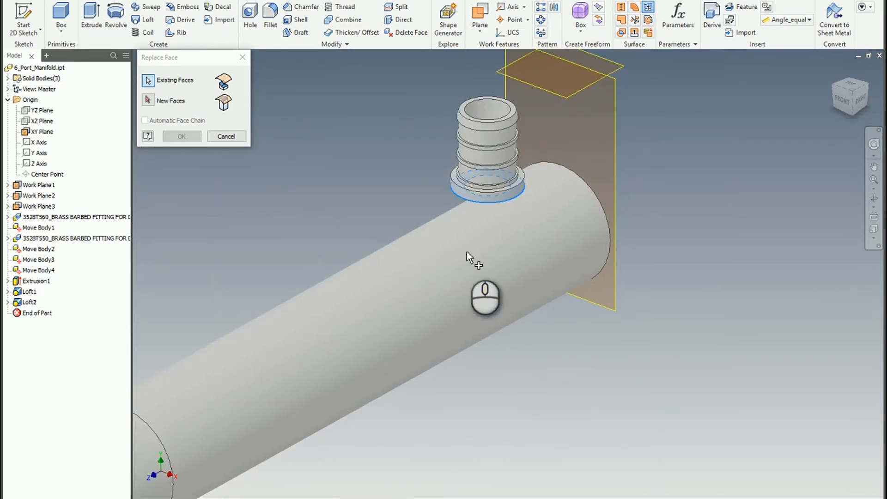
click(148, 101)
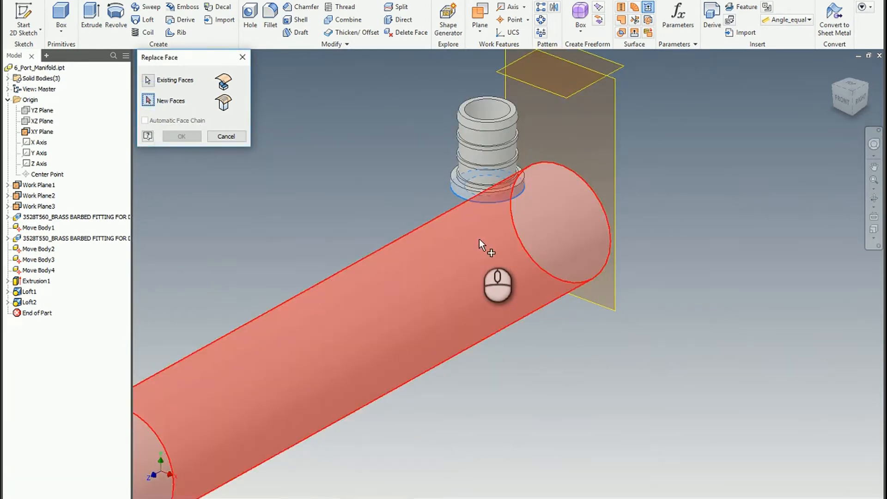
click(489, 235)
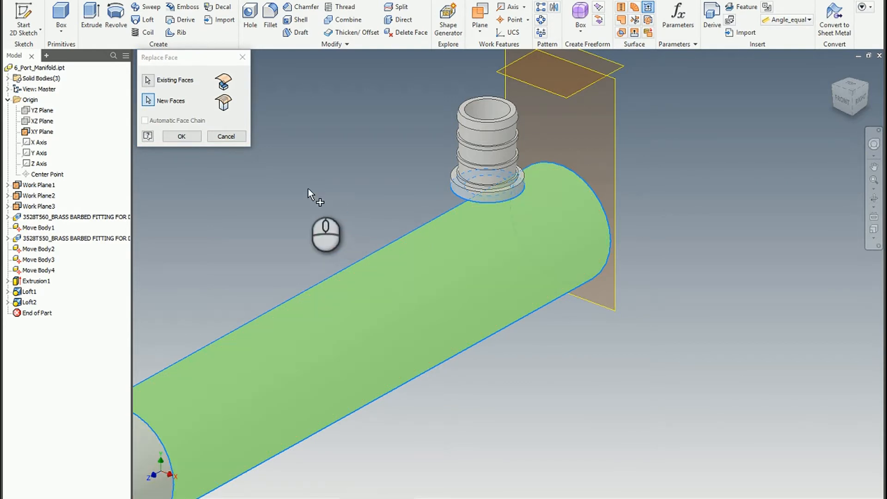
click(182, 137)
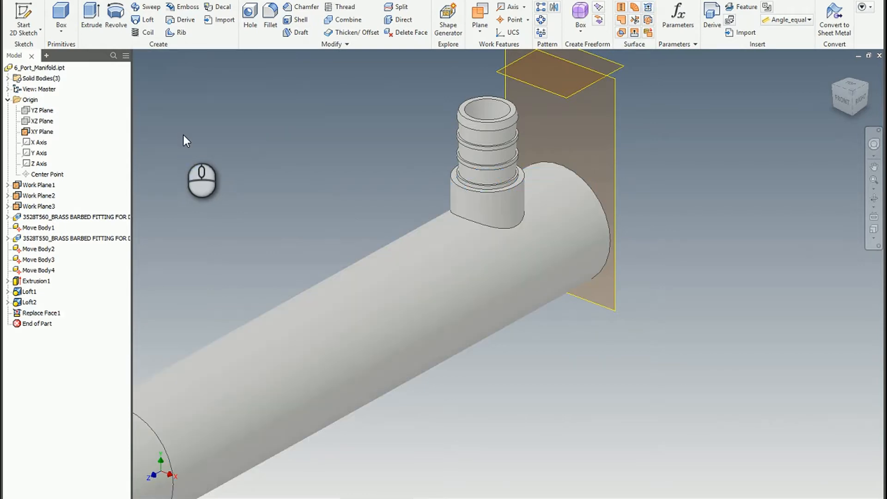
Step: Start a 2D sketch on the flat top ring face of the smaller barbed fitting
mouse_move(456, 220)
shift+middle_down()
mouse_move(529, 194)
mouse_move(439, 230)
mouse_move(430, 278)
mouse_move(428, 198)
mouse_move(483, 211)
mouse_move(487, 204)
mouse_move(455, 219)
shift+middle_up()
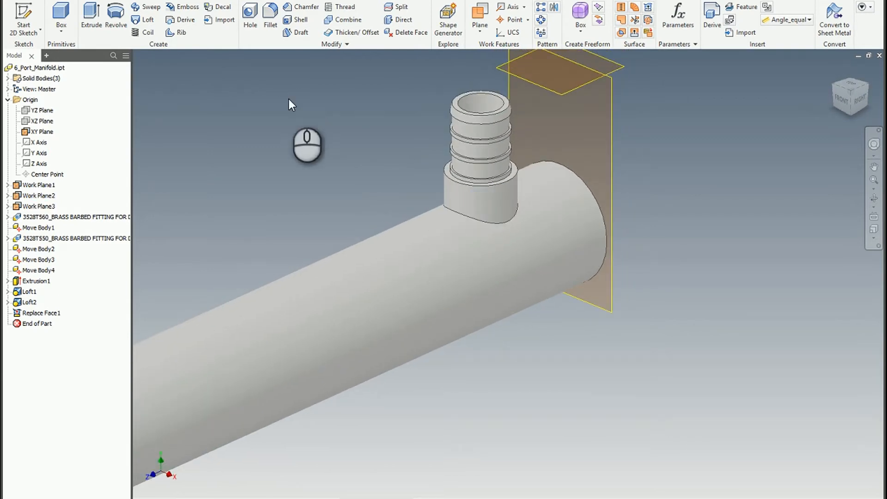
scroll(455, 96, up, 5)
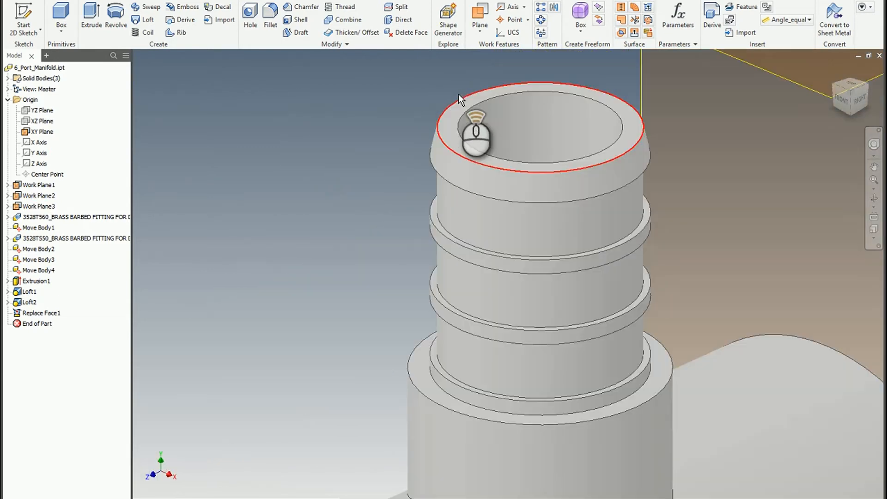
click(459, 104)
right_click(459, 104)
click(463, 131)
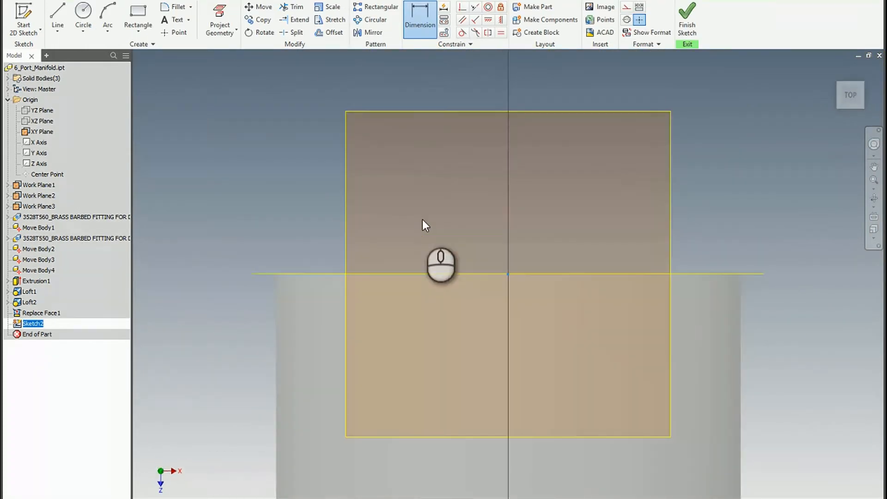
middle_drag(486, 337, 459, 150)
scroll(453, 146, down, 3)
Step: Project the smaller fitting's bore edge into the sketch and finish the sketch
right_click(266, 178)
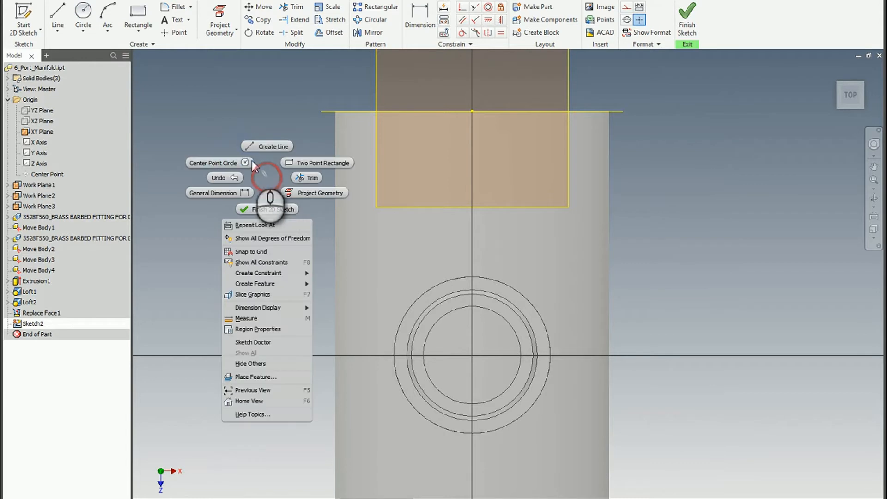
click(243, 164)
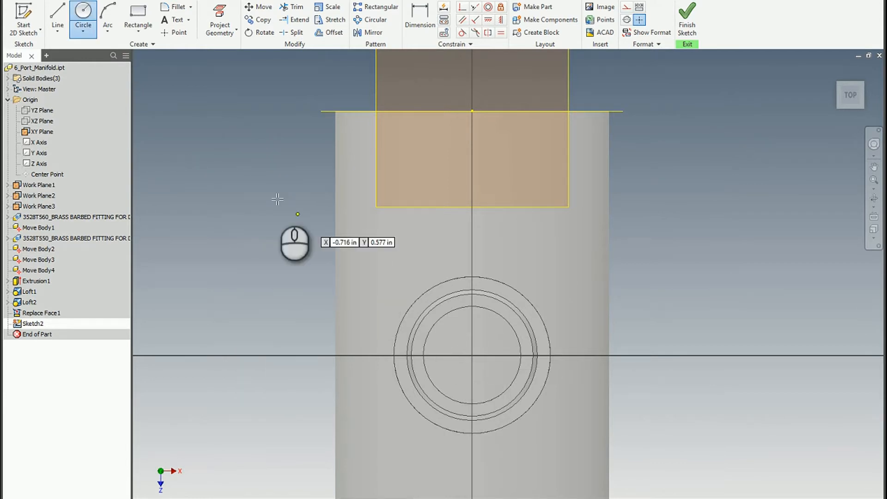
right_click(262, 188)
click(303, 203)
click(445, 315)
right_click(279, 221)
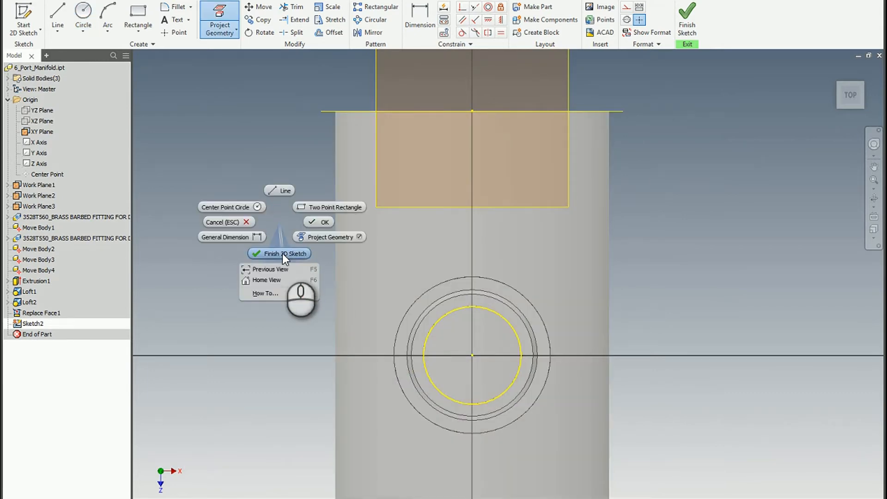
click(284, 254)
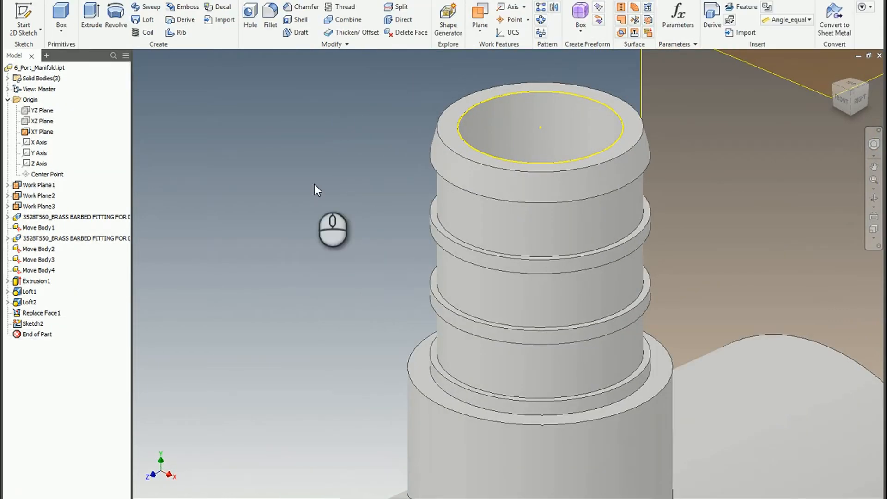
Step: Start an extrusion of the projected bore circle and choose the manifold tube as the affected solid
click(98, 11)
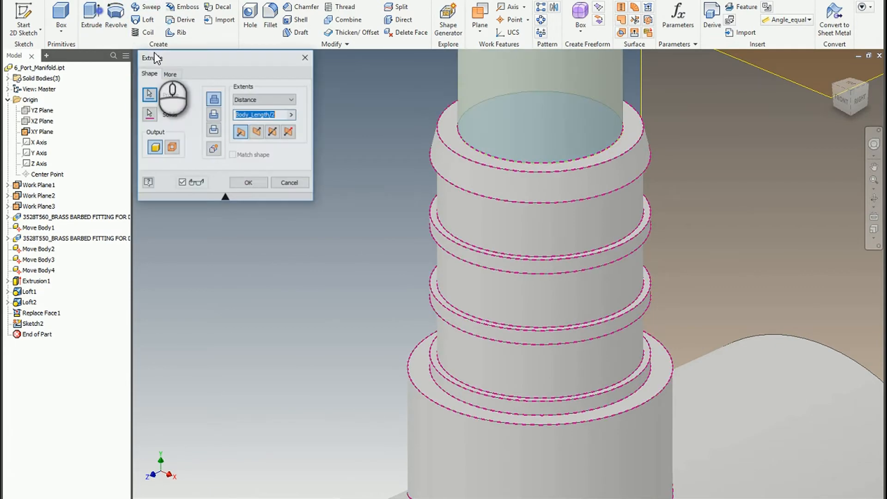
click(149, 114)
scroll(257, 204, up, 5)
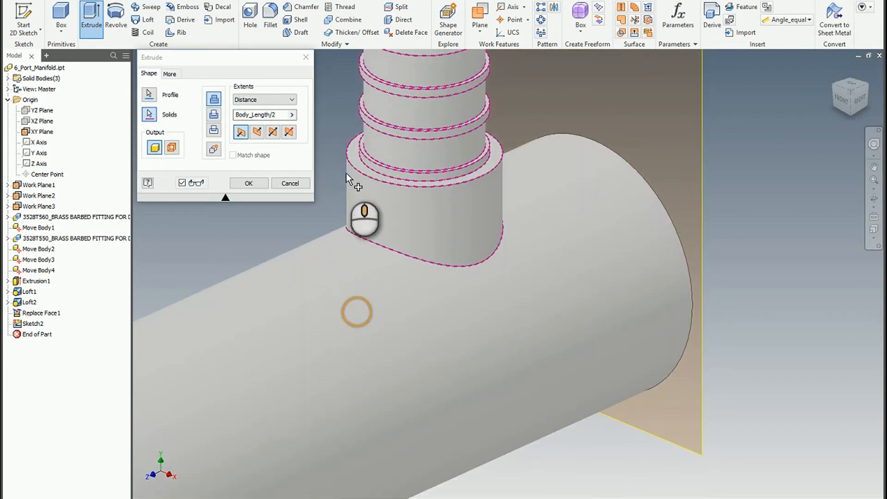
click(352, 293)
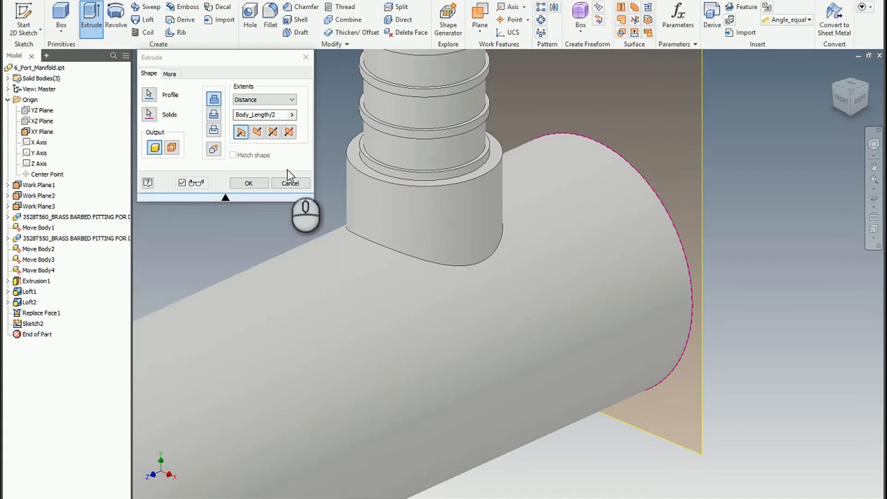
scroll(325, 192, down, 4)
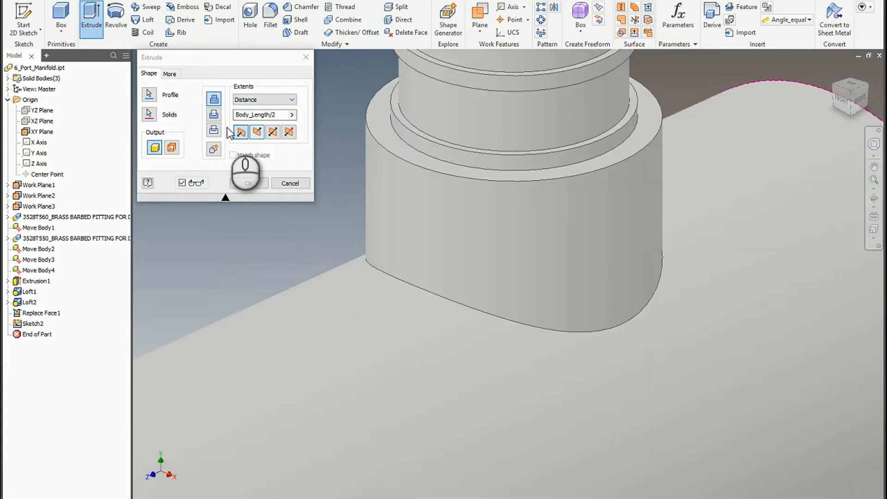
Step: Make the extrusion a cut that runs from the fitting's bore through the wall to the tube's inner face
click(257, 132)
click(279, 99)
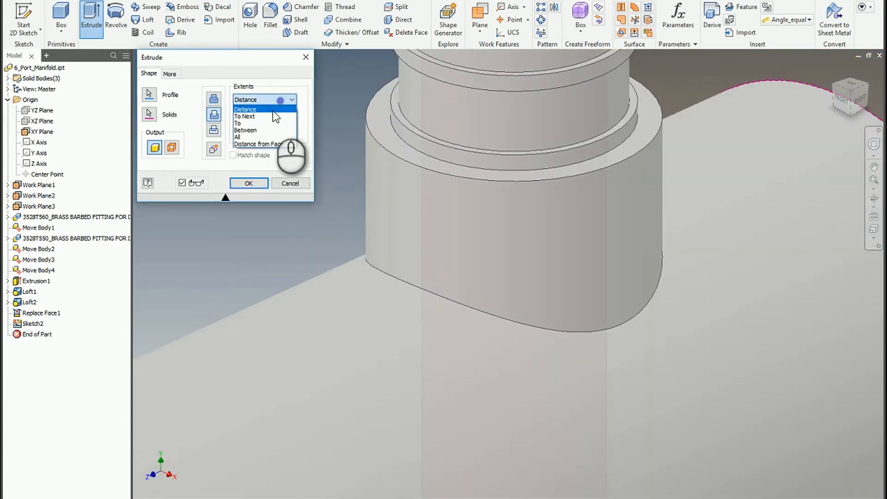
click(264, 123)
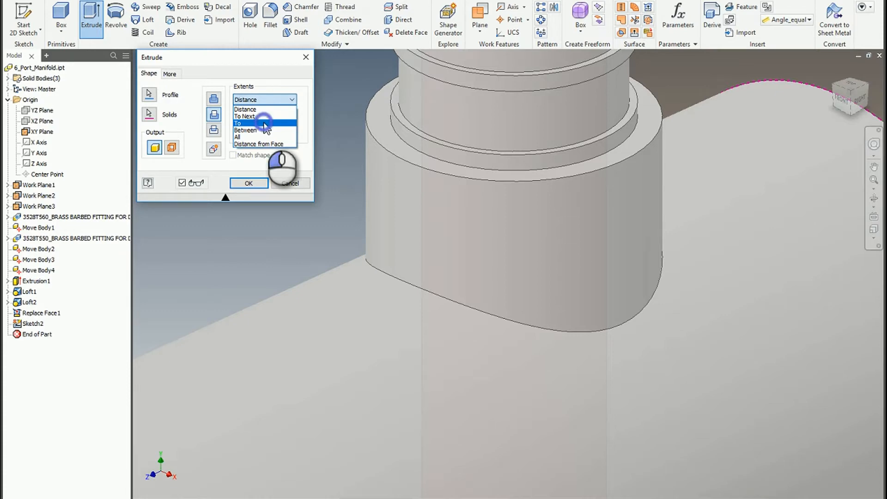
scroll(368, 249, up, 5)
shift+middle_drag(446, 252, 317, 224)
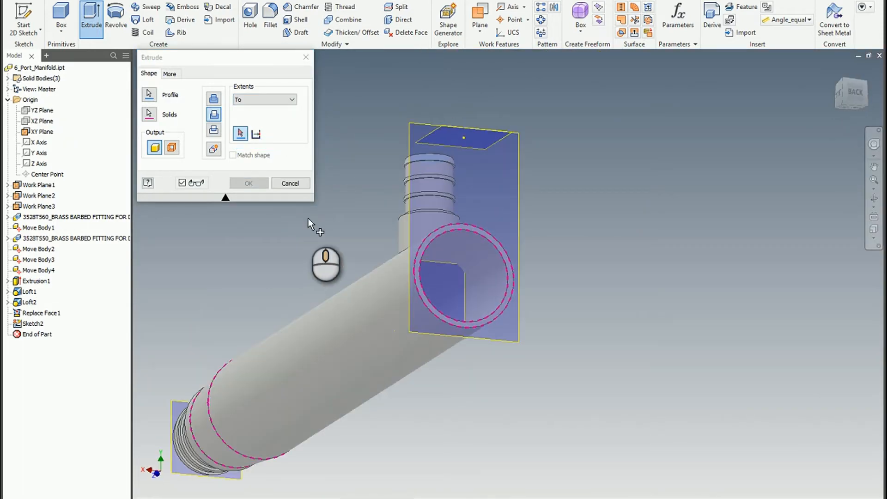
click(467, 251)
shift+middle_drag(469, 277, 629, 300)
click(248, 183)
scroll(292, 206, up, 4)
scroll(299, 215, down, 4)
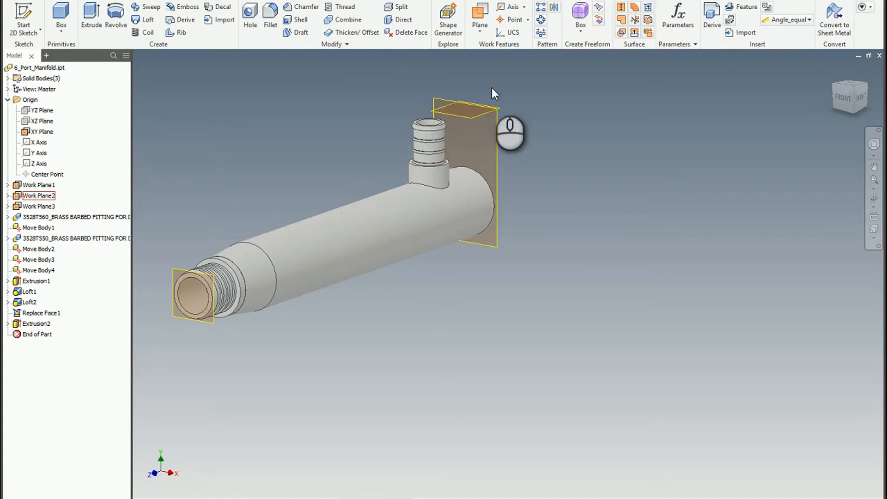
Step: Start a rectangular pattern of the smaller barbed fitting's solid body, with the Z Axis as the first direction
click(542, 8)
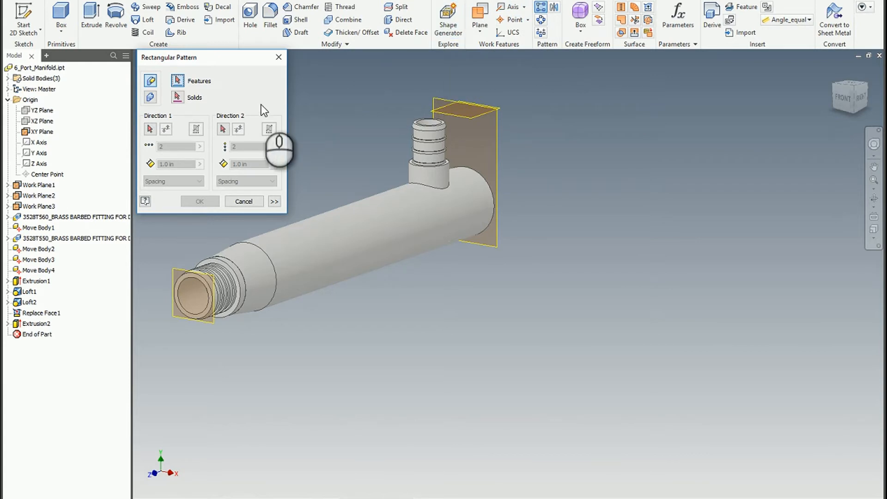
click(150, 97)
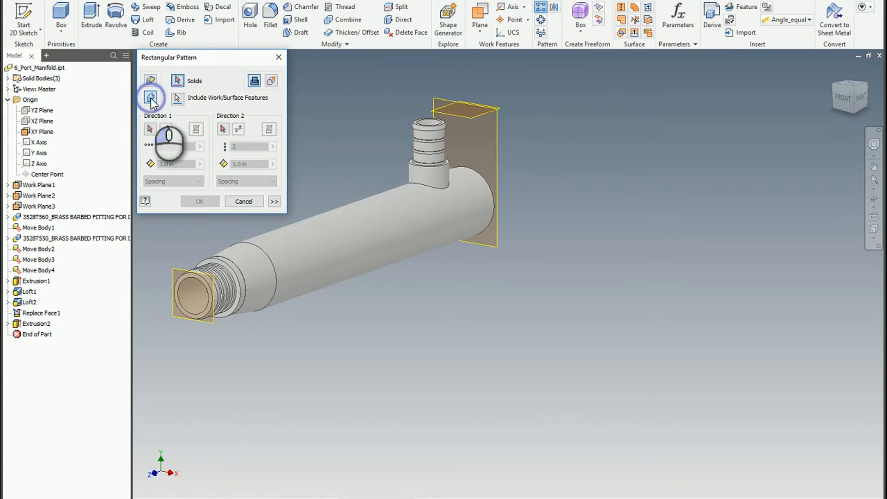
click(437, 159)
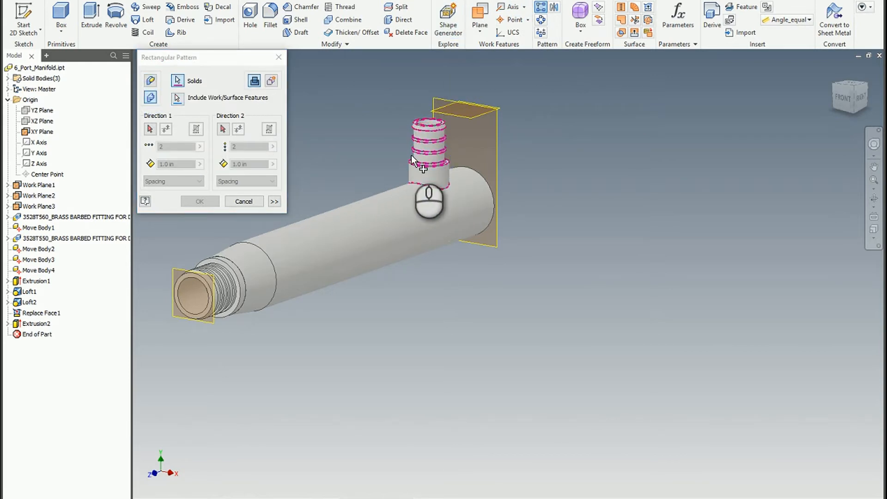
click(148, 129)
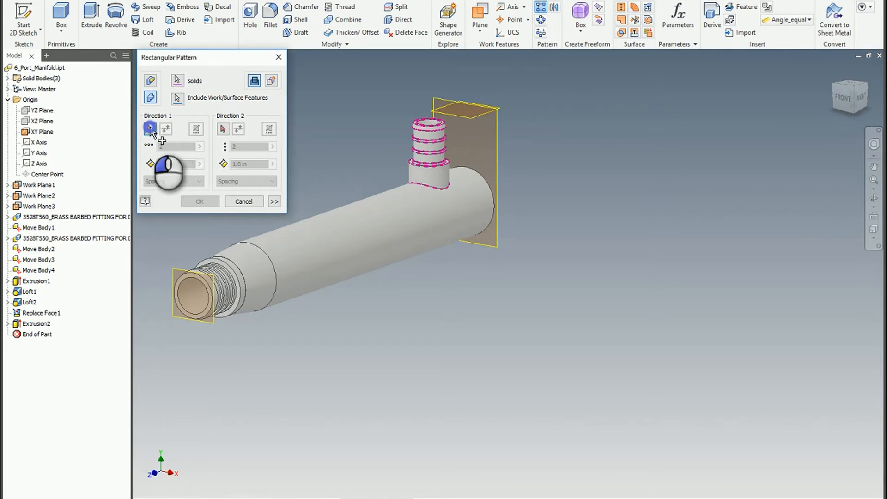
click(38, 165)
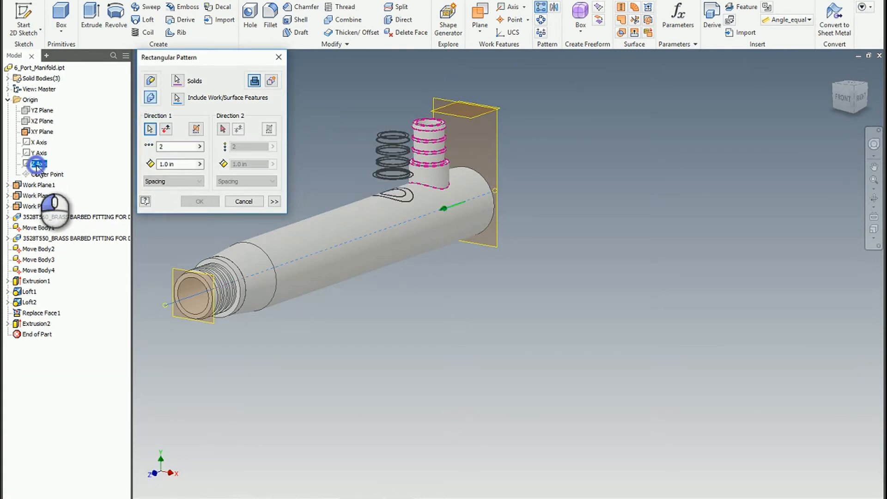
Step: Set the pattern's occurrence count along the Z Axis to Barb_Count/2
click(200, 146)
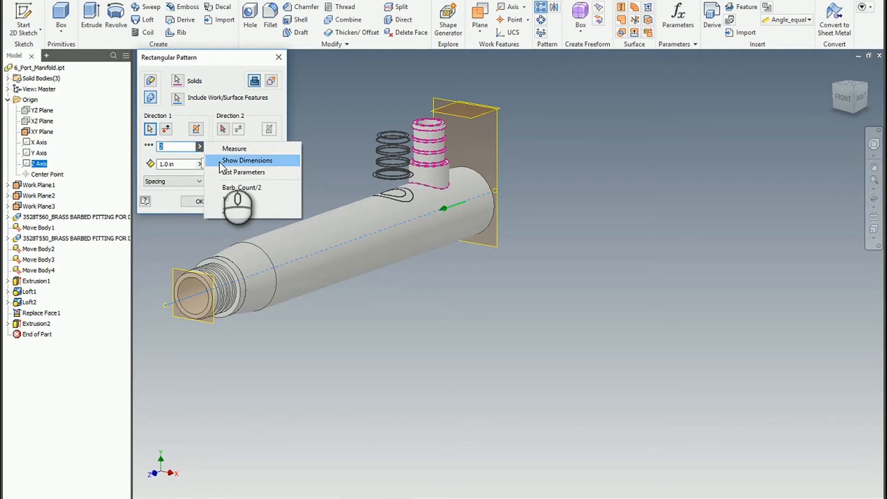
click(229, 170)
click(197, 175)
middle_drag(444, 210, 535, 213)
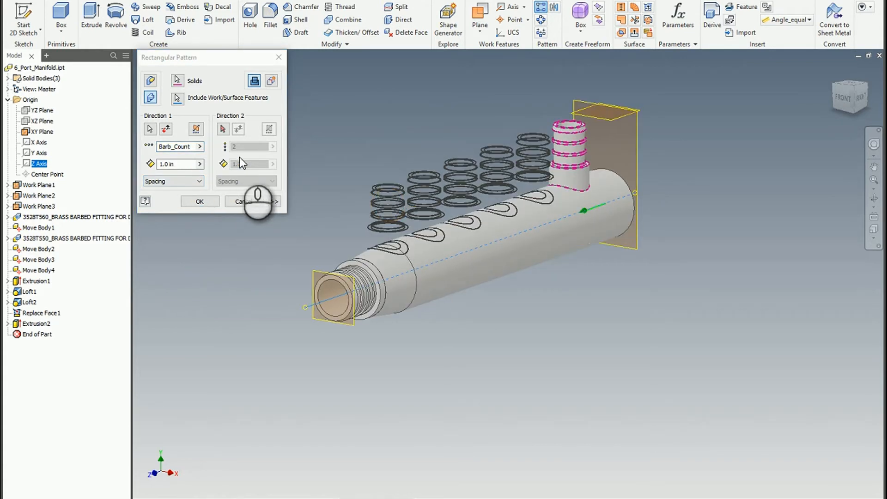
click(196, 148)
text(/2)
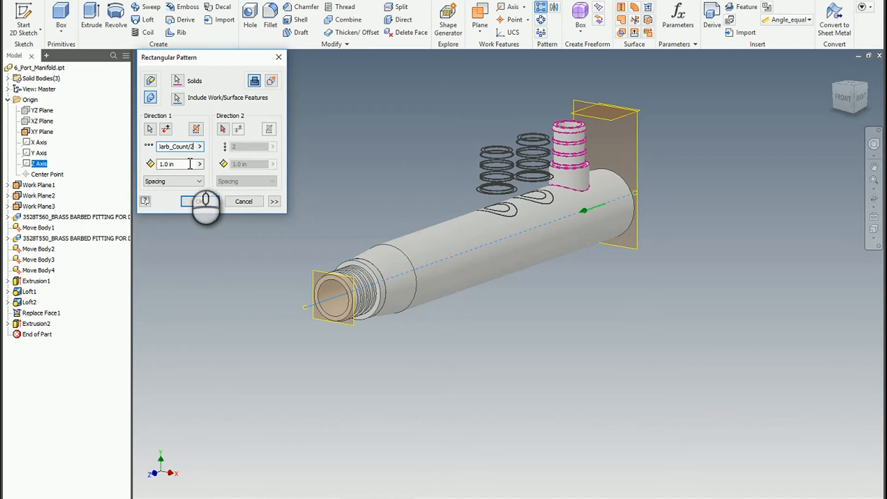
Step: Set the pattern spacing to the Barb_Spacing parameter and create the row of fittings
click(161, 164)
click(199, 164)
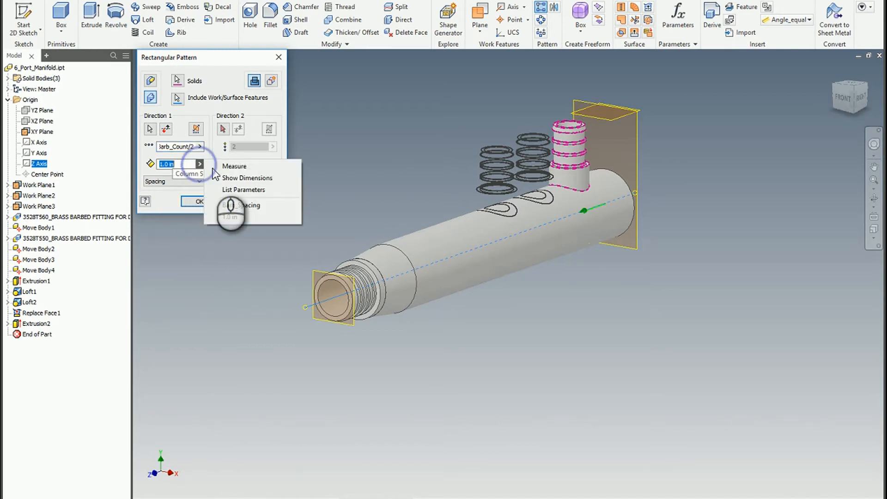
click(244, 190)
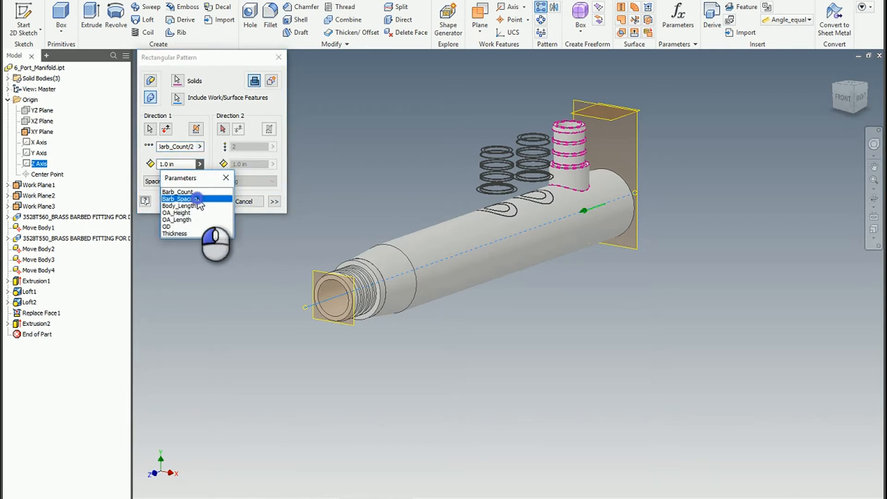
click(204, 193)
click(199, 202)
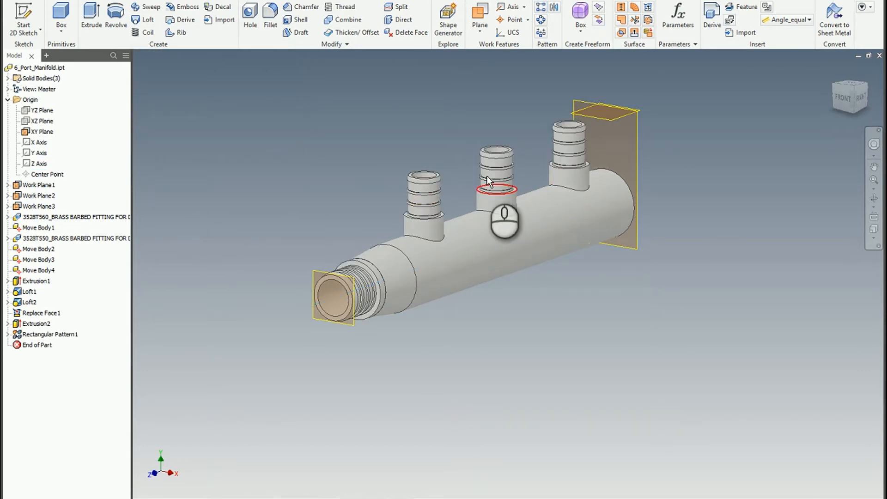
Step: Join the patterned barbed fittings and the larger end fitting to the manifold tube with Combine
mouse_move(487, 178)
shift+middle_down()
mouse_move(514, 190)
mouse_move(634, 190)
mouse_move(415, 189)
mouse_move(503, 203)
mouse_move(487, 196)
shift+middle_up()
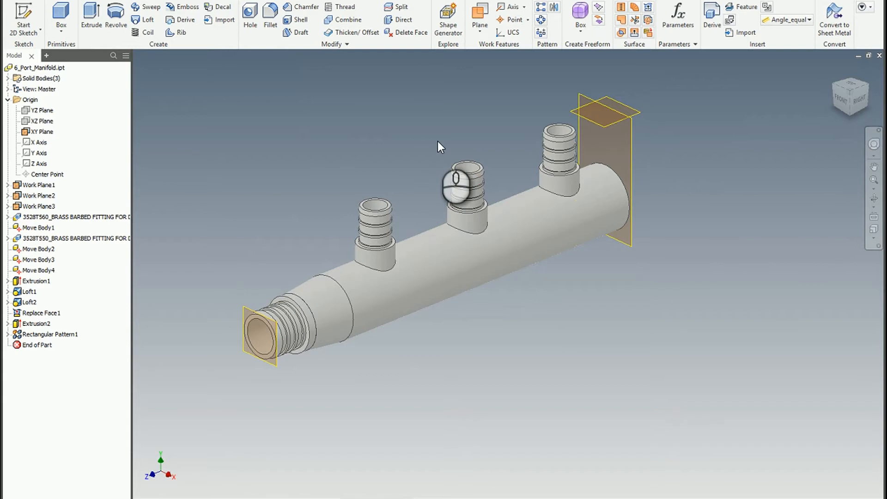
click(345, 21)
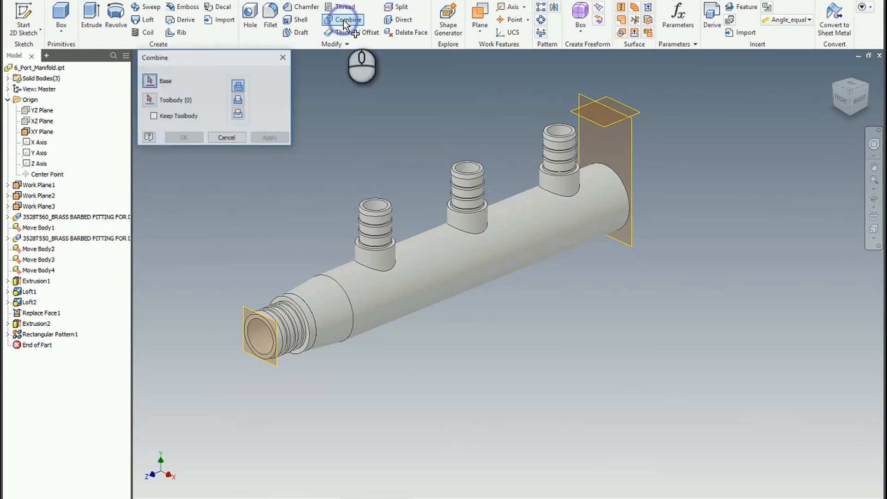
click(450, 256)
click(470, 203)
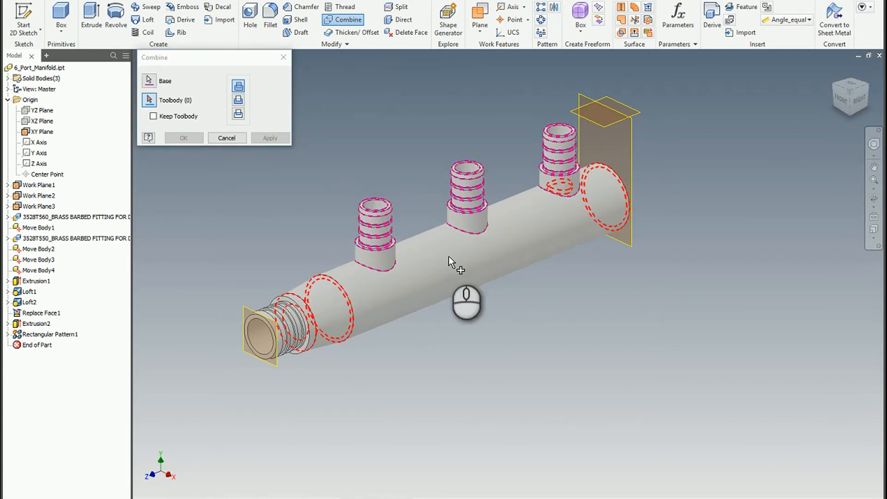
click(309, 298)
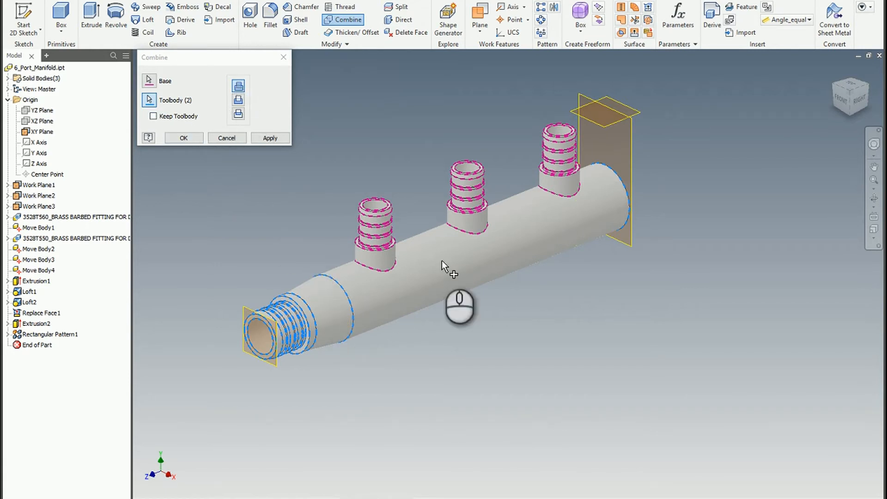
click(187, 139)
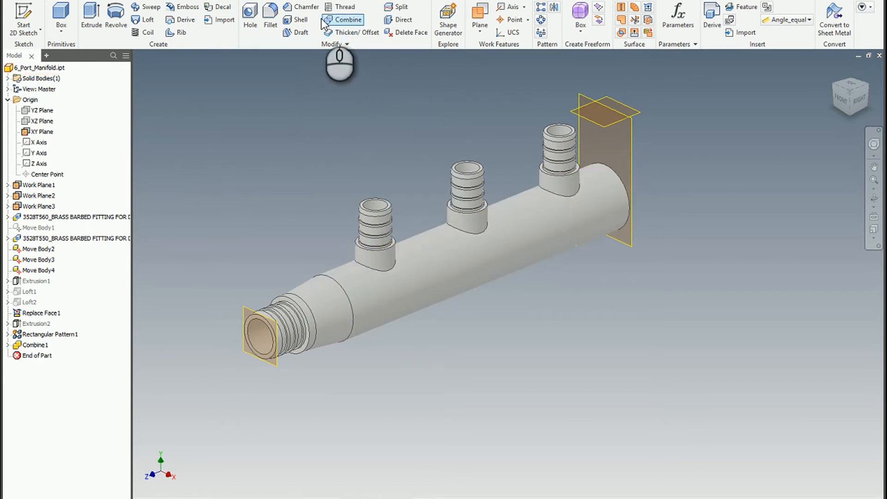
Step: Fillet the edge where the barbed fitting nearest the tube's mid-plane end meets the tube with a 0.125 in radius
click(270, 14)
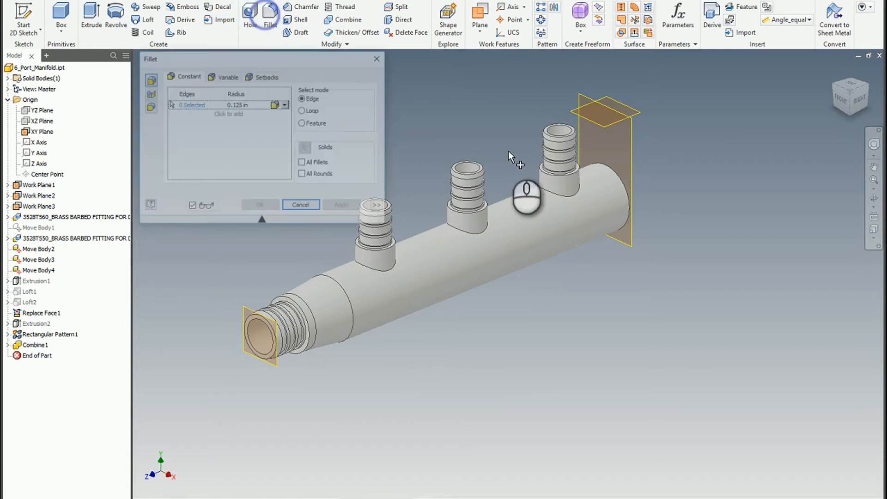
scroll(547, 199, down, 3)
click(549, 194)
scroll(490, 199, down, 2)
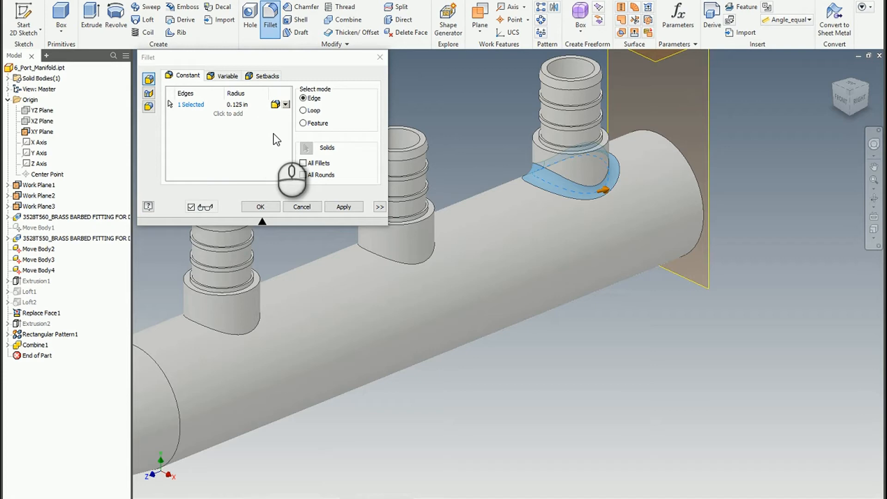
click(274, 207)
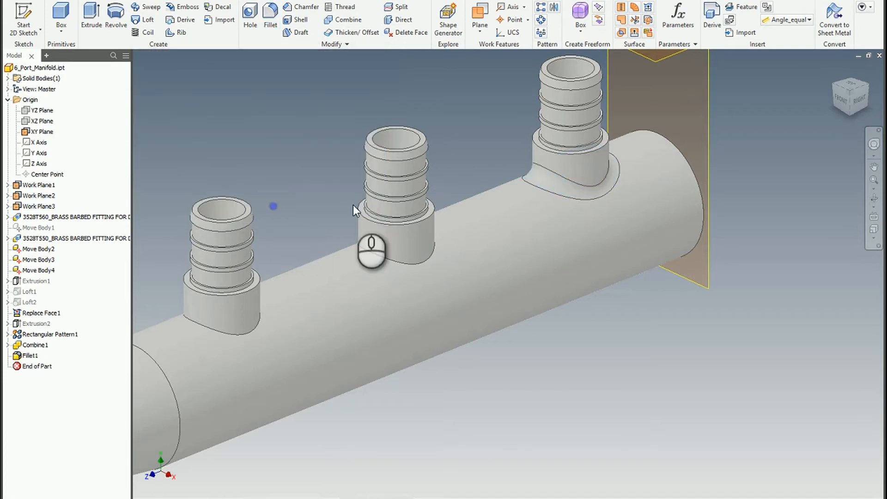
scroll(523, 211, up, 2)
shift+middle_drag(549, 197, 531, 200)
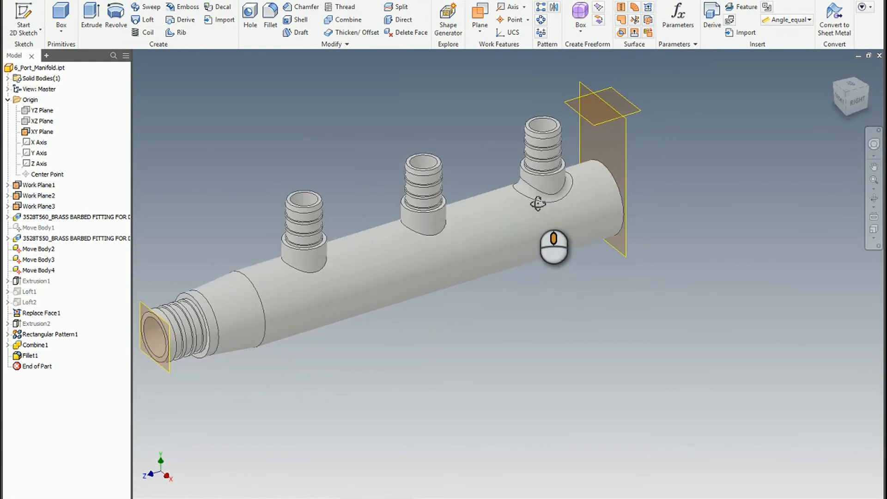
Step: Set up a rectangular pattern of the Fillet1 and Extrusion2 features running along the Z Axis
click(542, 7)
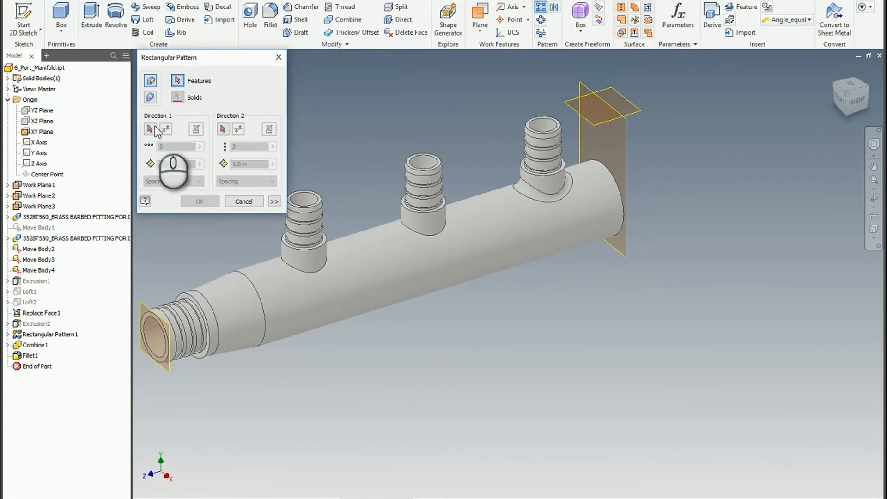
click(29, 356)
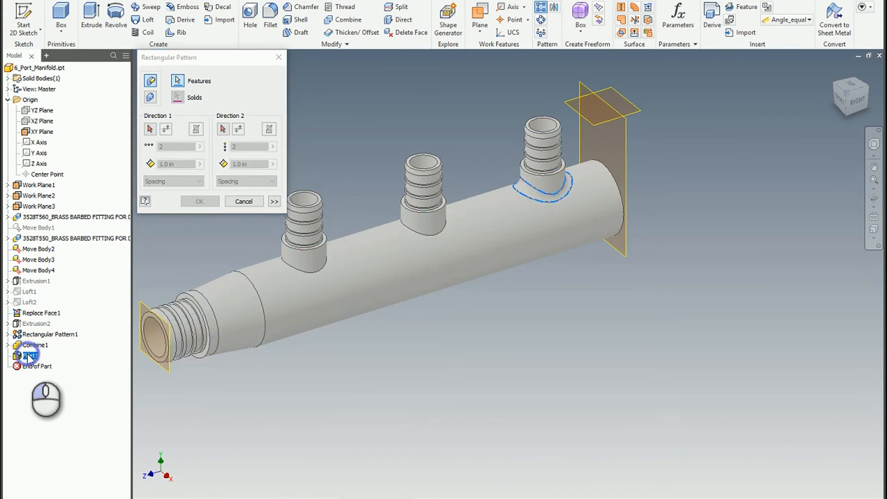
ctrl+click(35, 324)
click(149, 129)
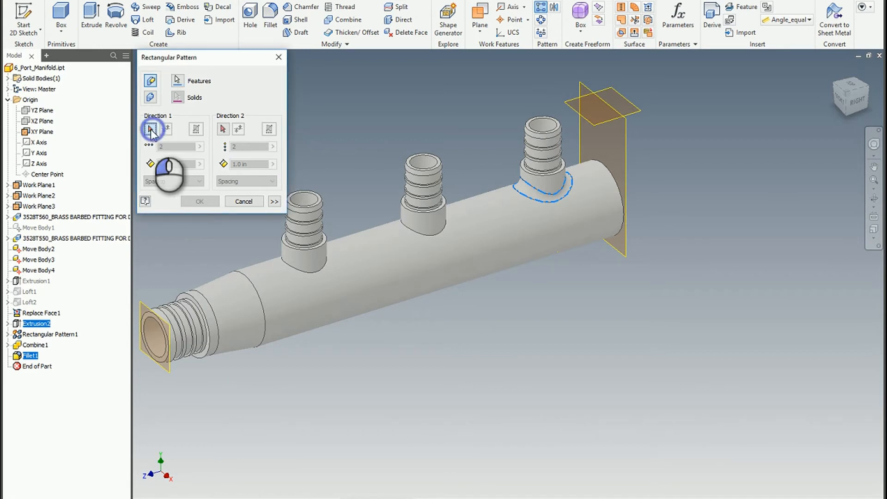
click(39, 163)
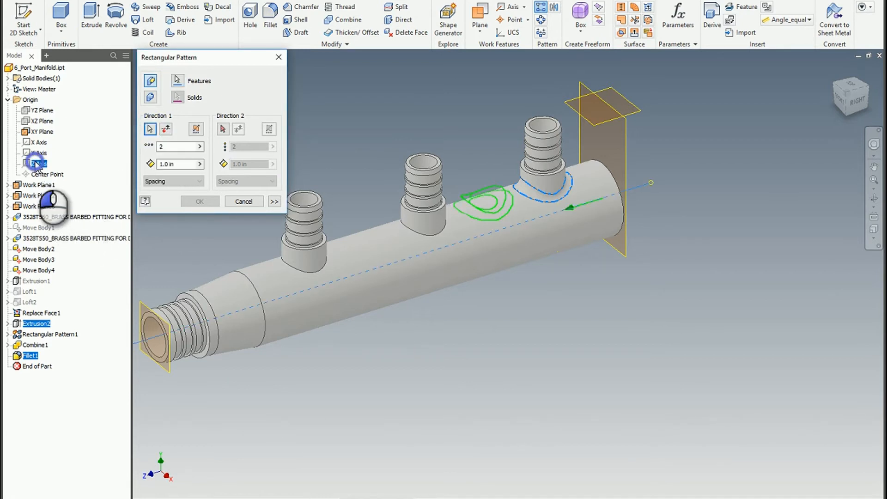
Step: Set the feature pattern's count to Barb_Count/2 and its spacing to Barb_Spacing, and create the pattern
click(201, 147)
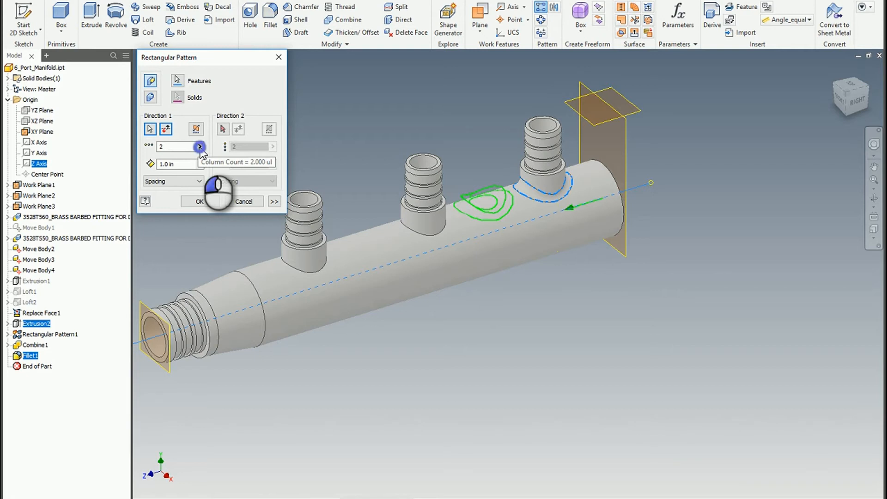
click(230, 187)
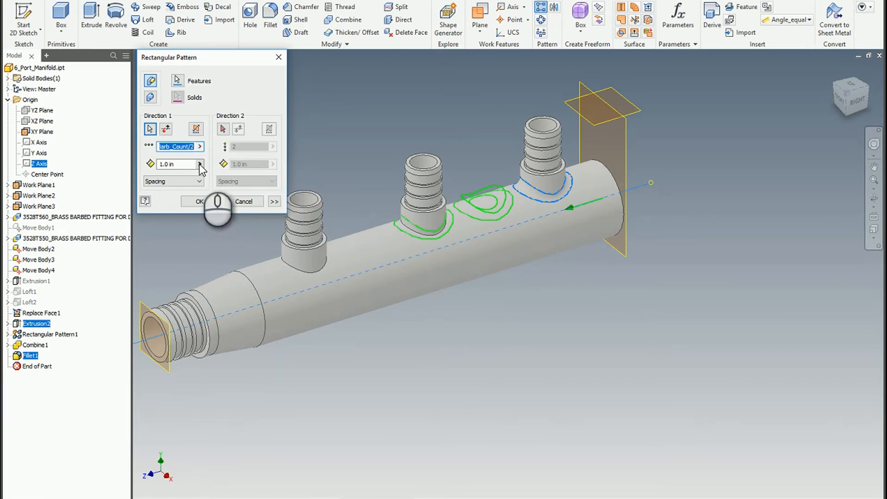
click(200, 164)
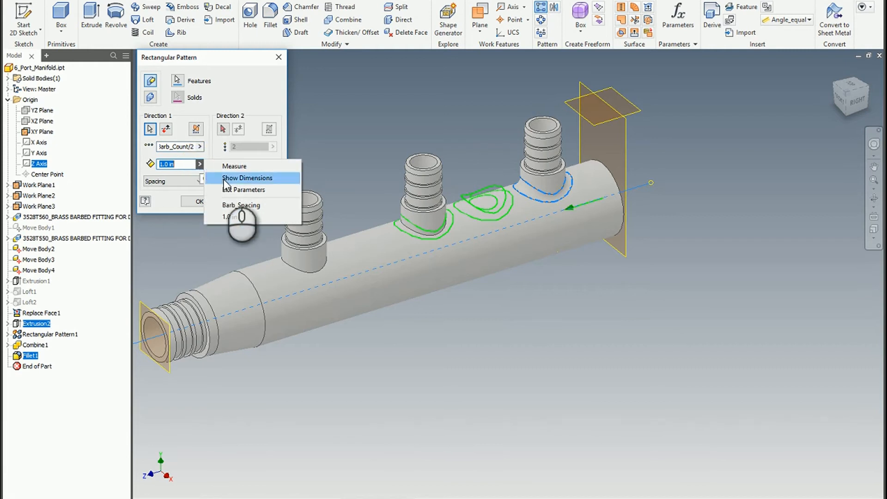
click(239, 206)
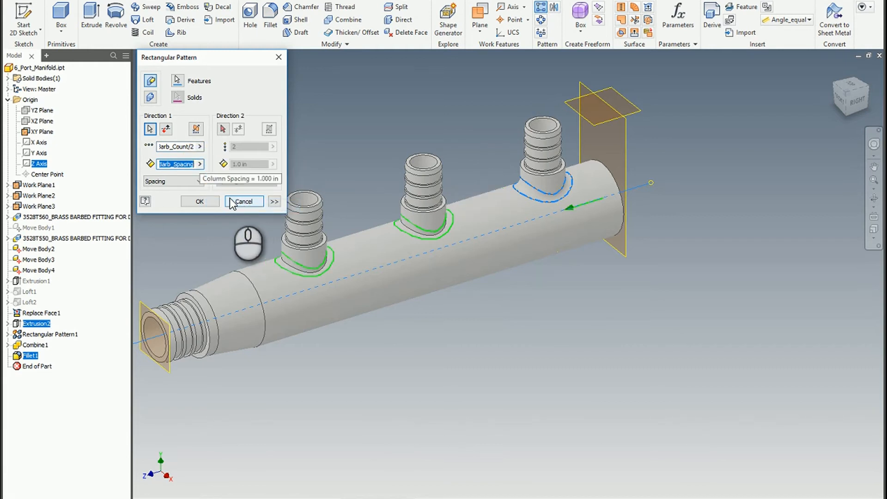
click(209, 201)
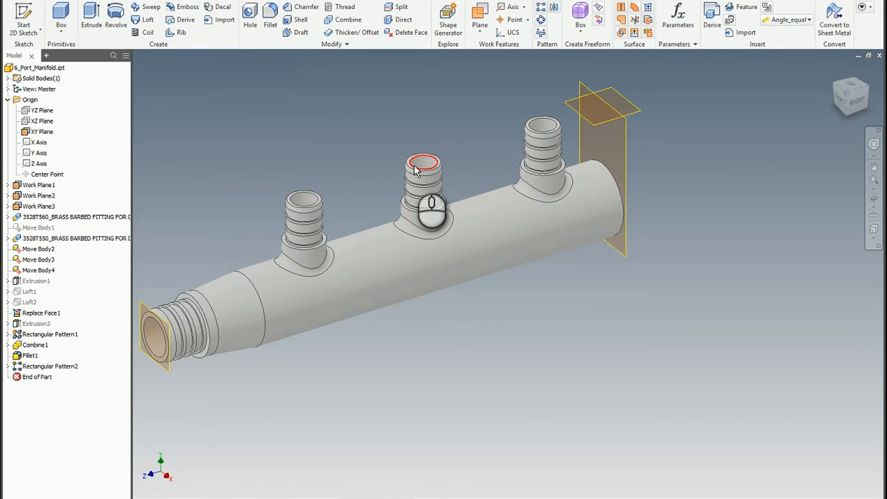
Step: Mirror the whole manifold solid across the XY Plane, joining the copy to the original half
shift+middle_drag(426, 165, 450, 157)
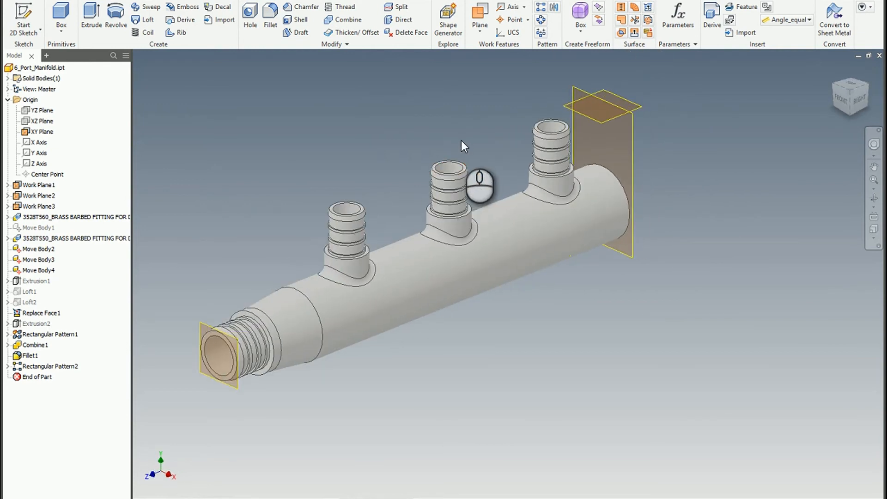
click(555, 8)
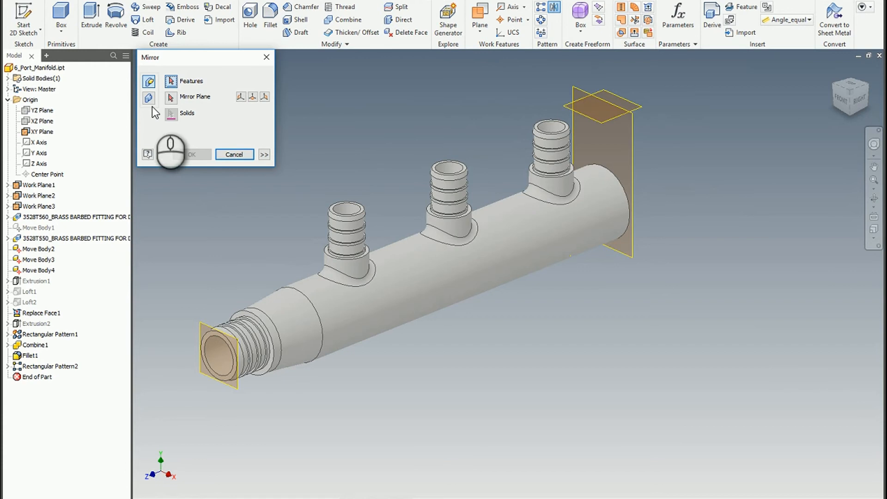
click(148, 98)
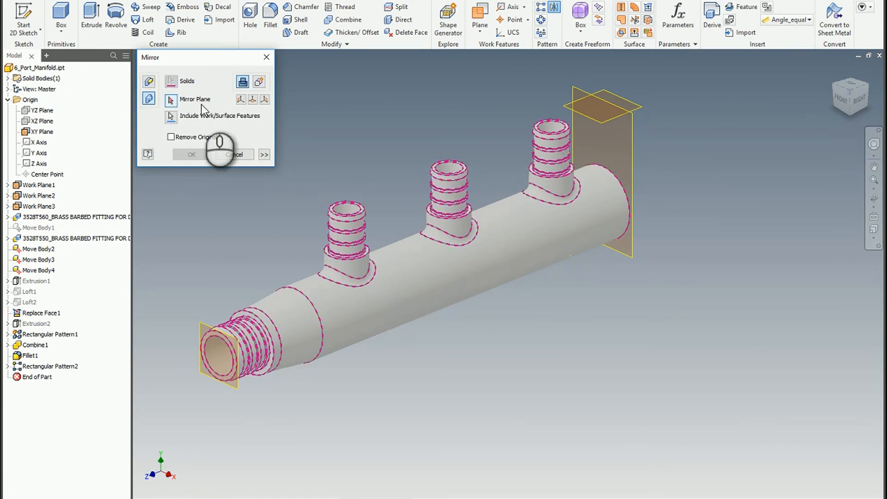
click(265, 100)
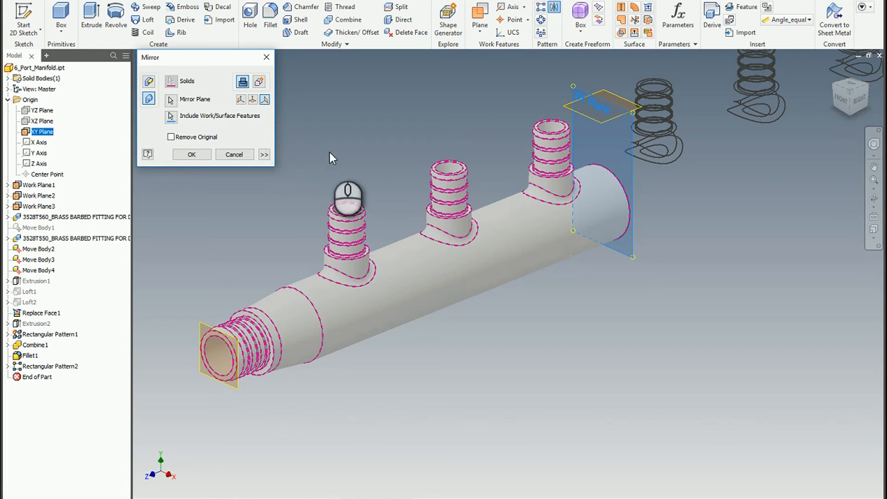
scroll(329, 151, down, 3)
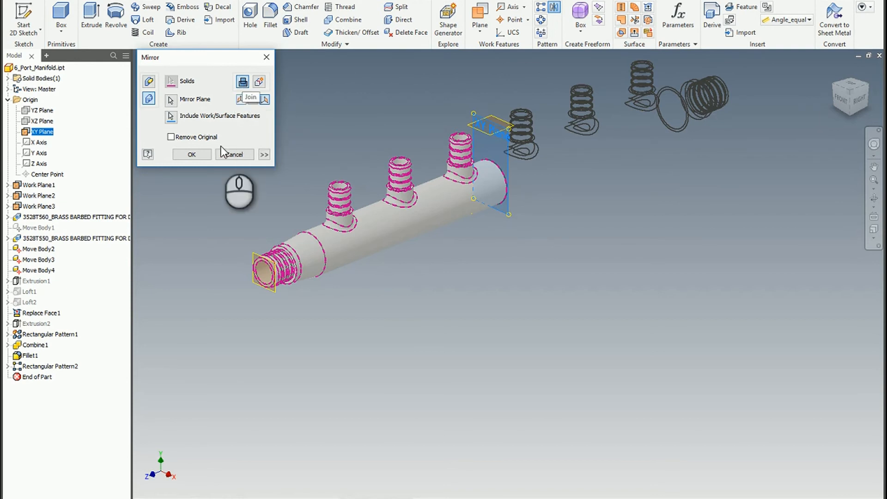
click(196, 155)
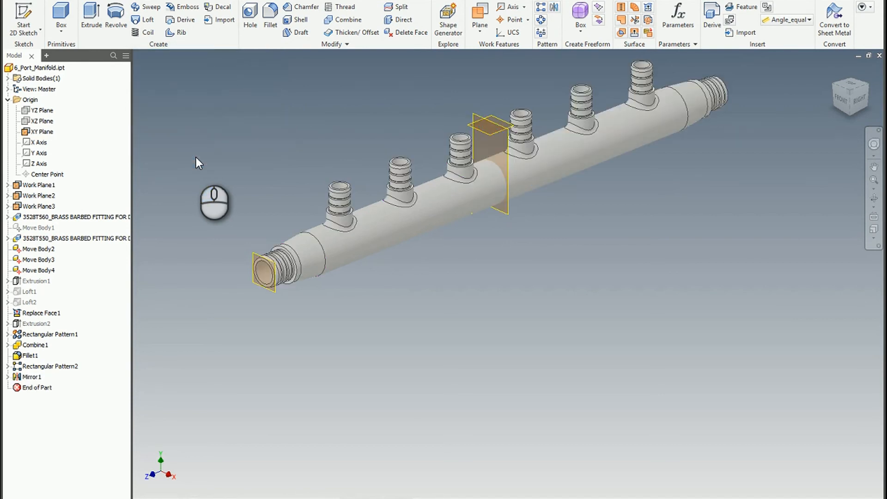
Step: Hide the XY Plane together with Work Plane1, Work Plane2 and Work Plane3
click(43, 132)
ctrl+click(38, 185)
ctrl+click(38, 195)
ctrl+click(36, 206)
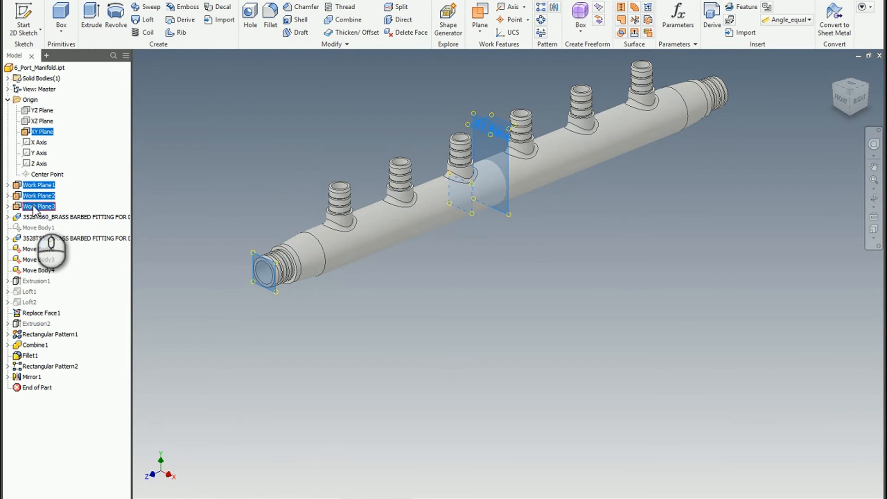
right_click(35, 209)
click(62, 275)
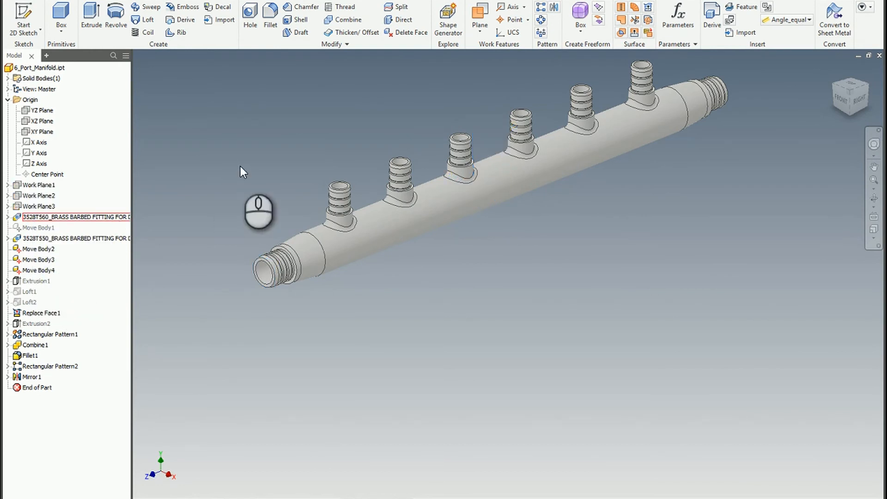
middle_drag(298, 200, 294, 279)
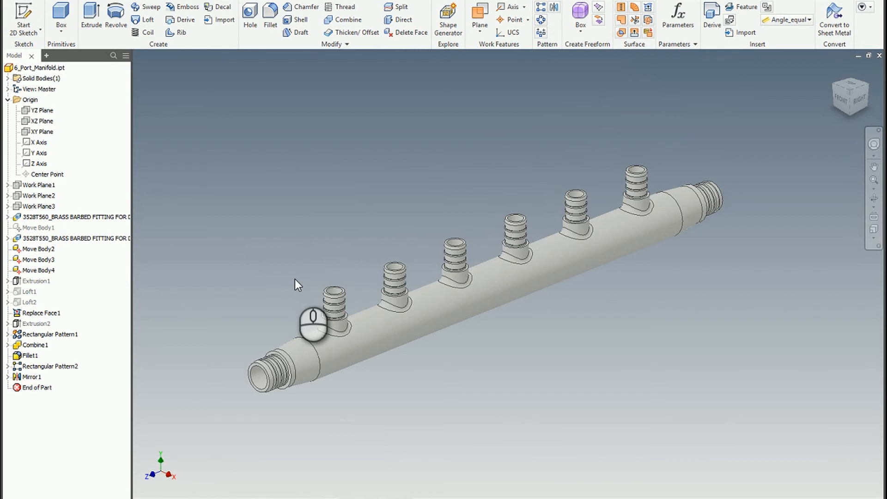